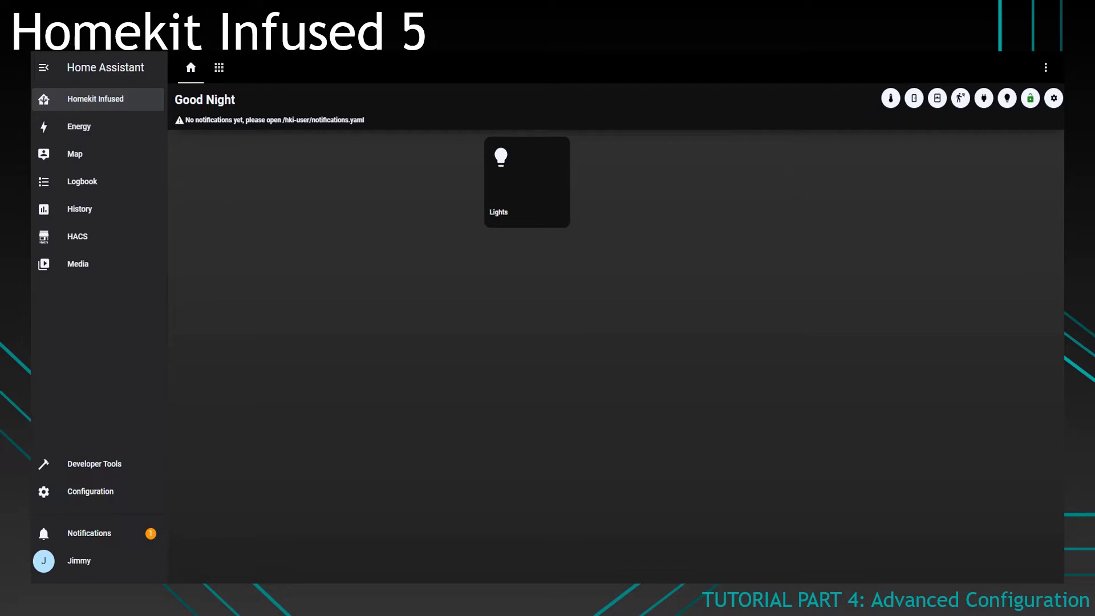
Open device_counters.yaml from the hki-user folder in VS Code and centre the editor window.
key("alt+Tab")
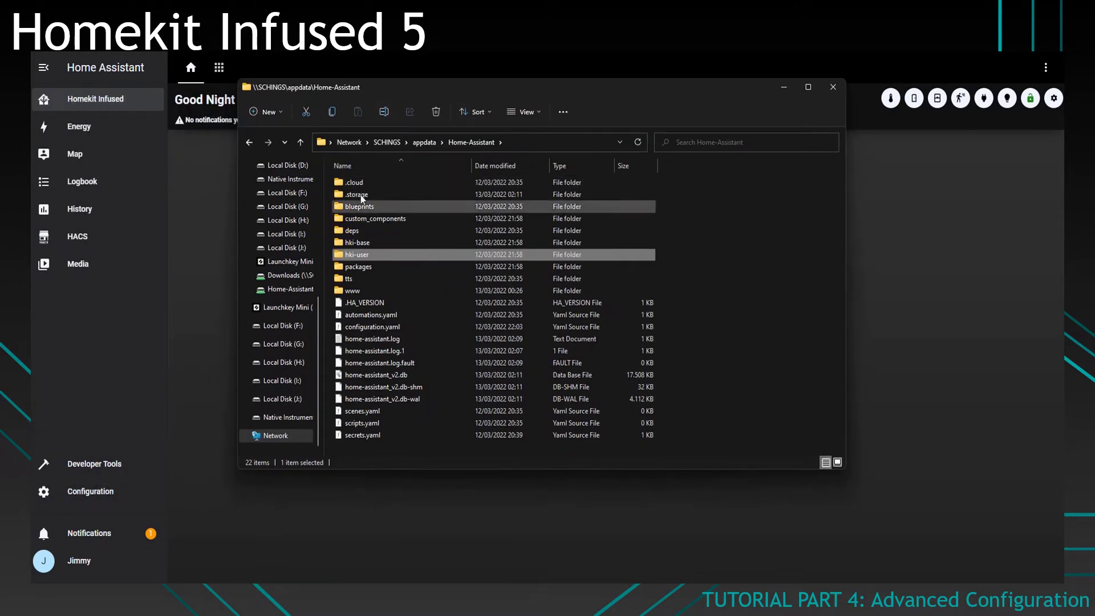
double_click(386, 260)
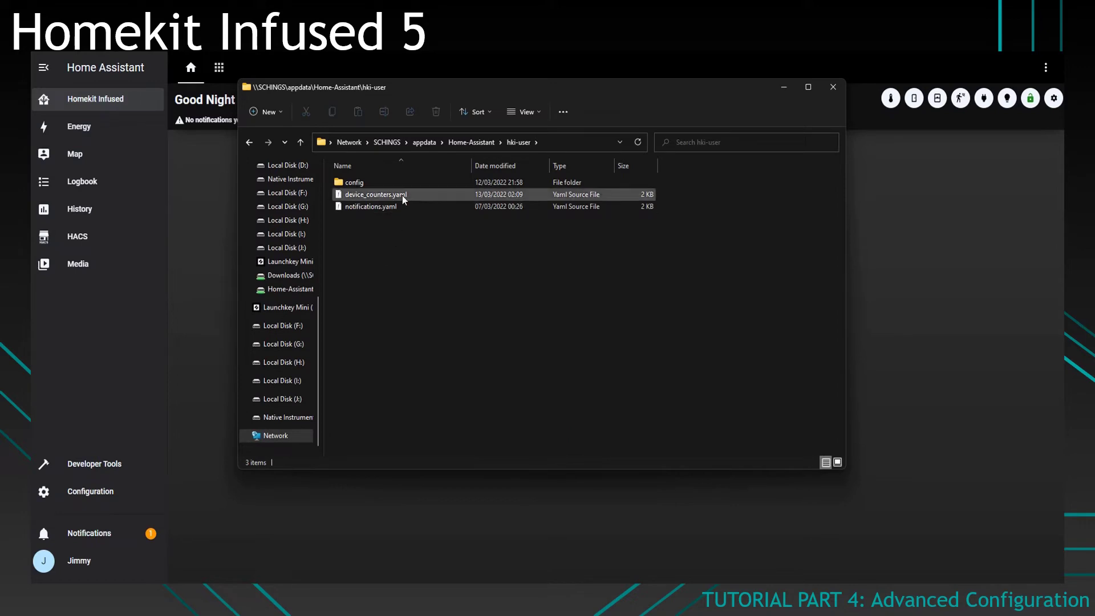
double_click(436, 196)
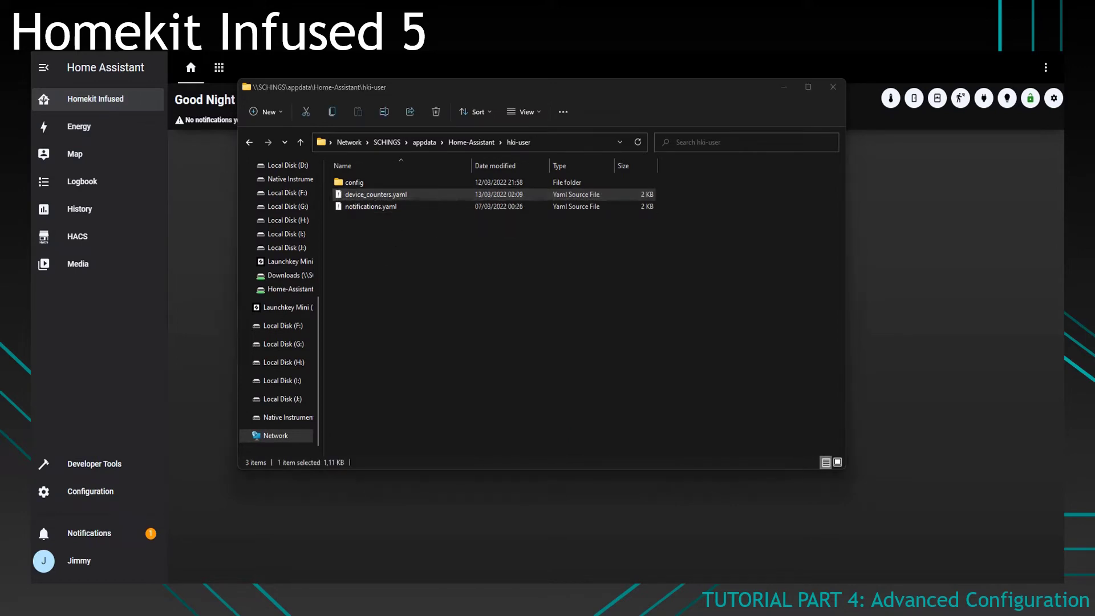
left_click_drag(296, 84, 680, 62)
List light.woonkamer, light.kleine_kamer and light.keuken under all_light_entities.
left_click(564, 238)
scroll(567, 254, "up", 10)
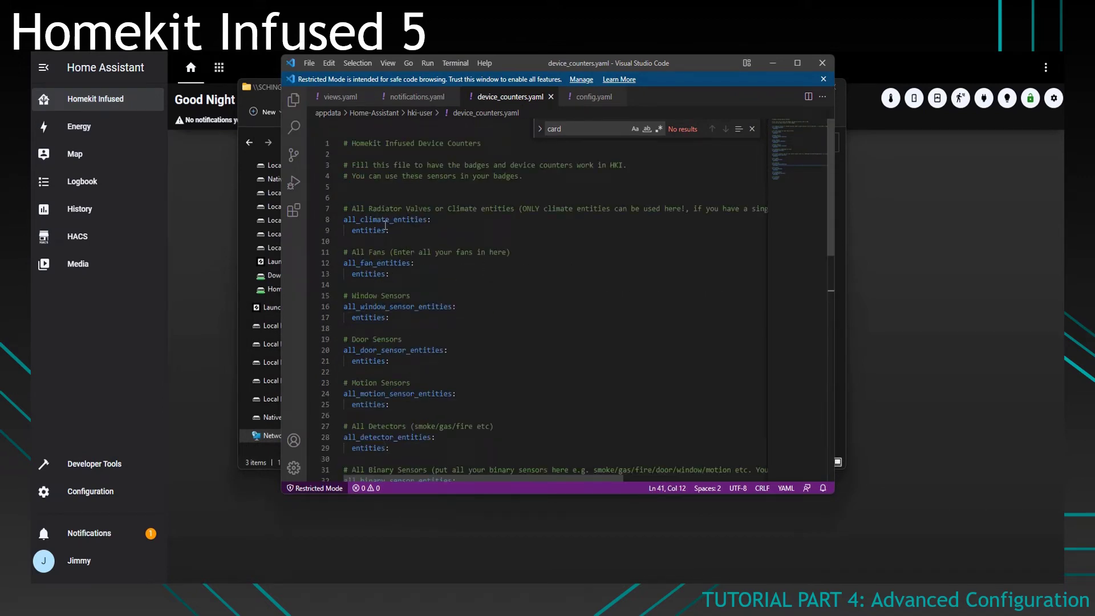
scroll(509, 270, "down", 5)
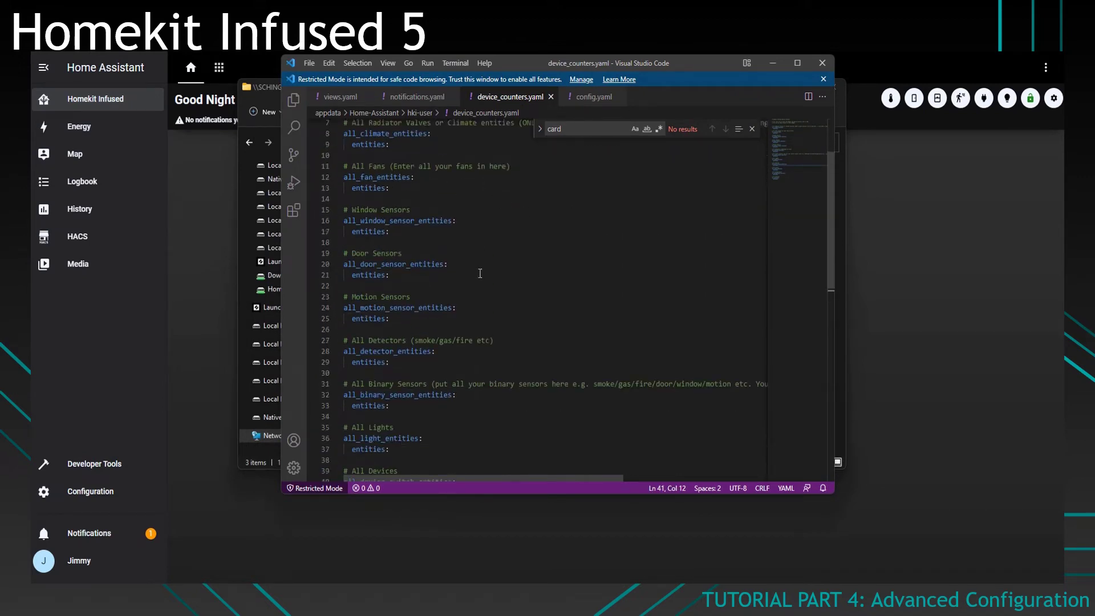
scroll(471, 284, "down", 3)
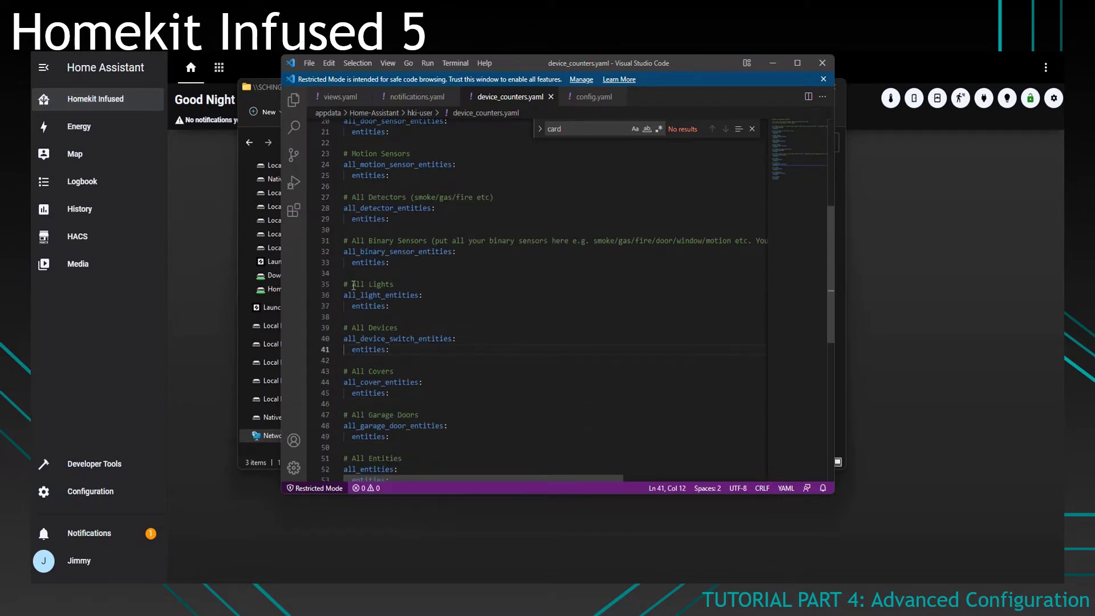
left_click(400, 277)
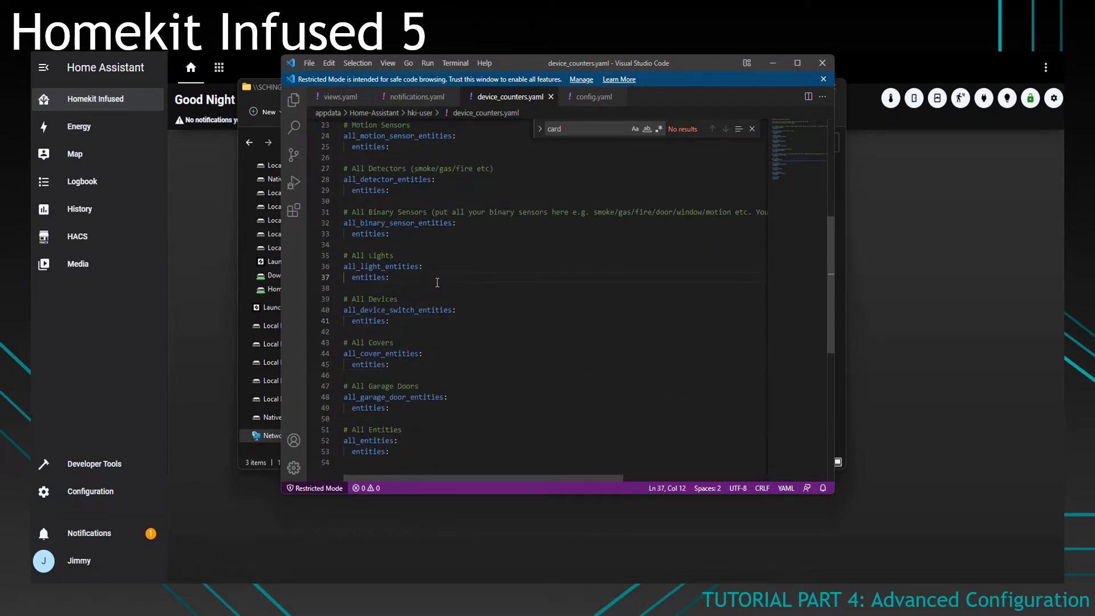
key("Return")
type("- light ")
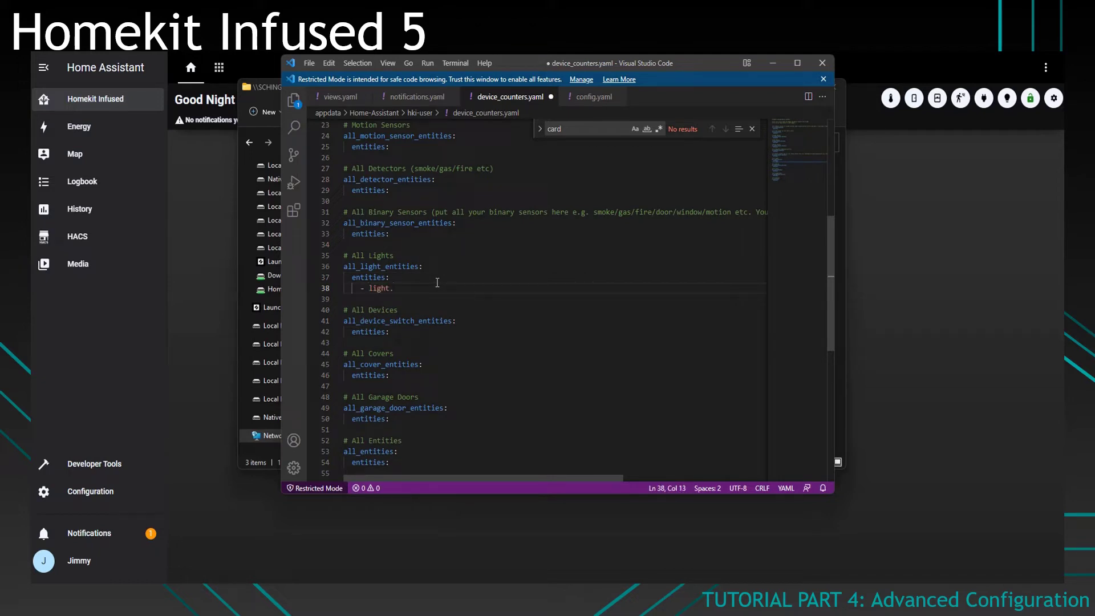
type("woonkamer")
key("Return")
type("- lig")
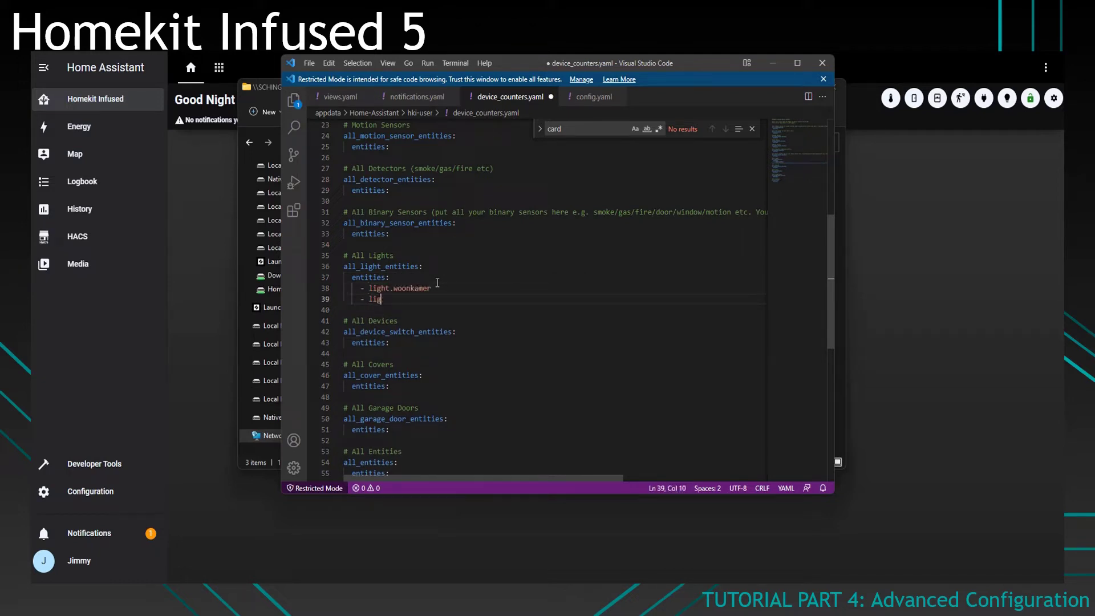
type("ht.kleine_kamer")
key("Return")
type("- light.k")
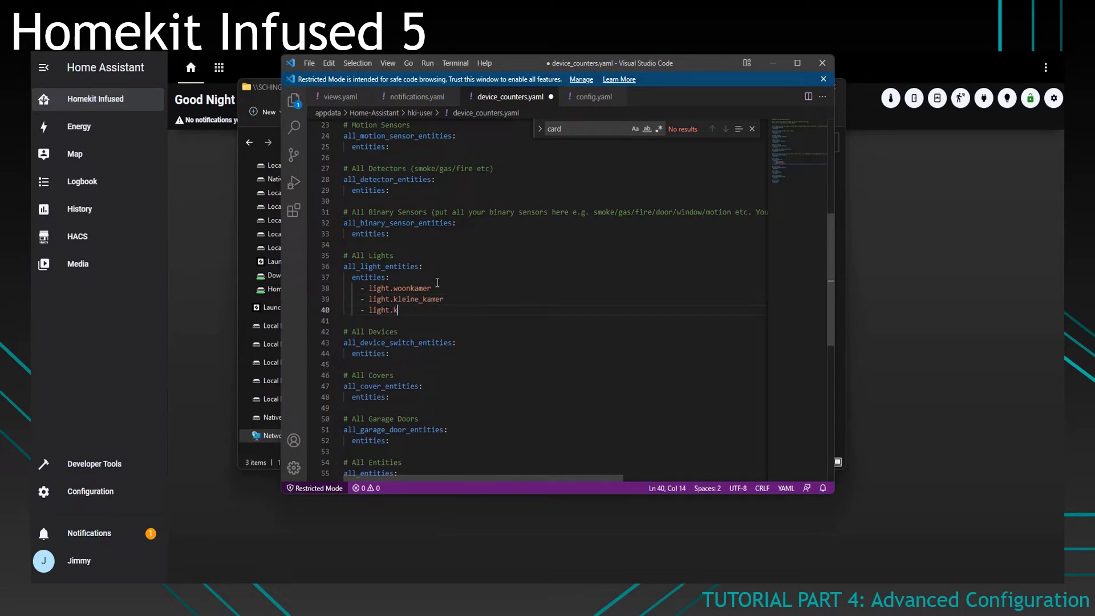
type("euken")
Copy the three light entities into the all_entities list.
left_click_drag(426, 313, 316, 293)
key("ctrl+c")
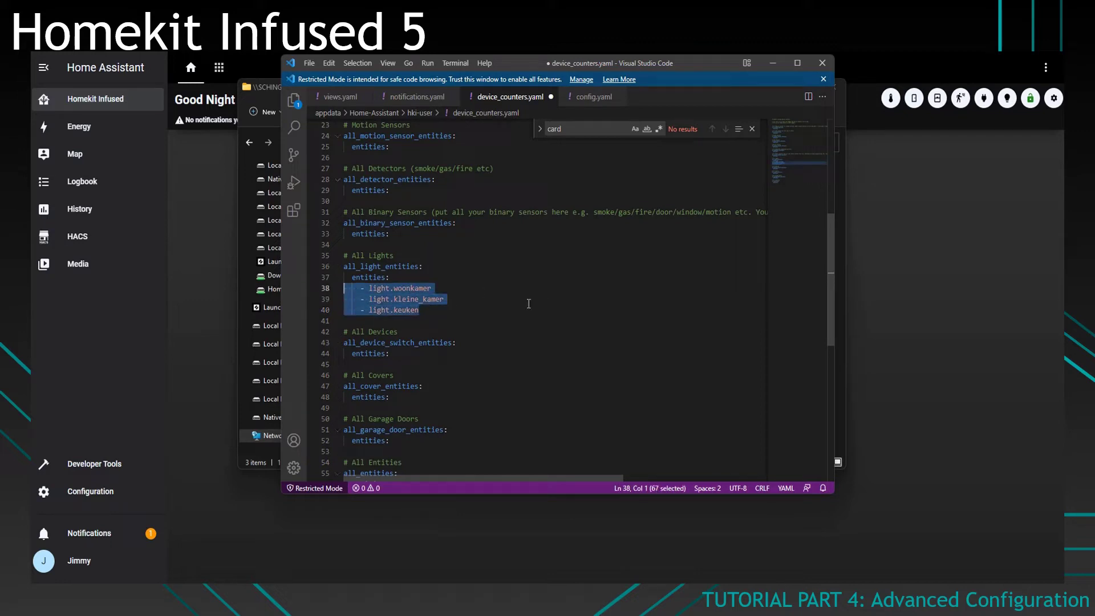
scroll(411, 300, "down", 4)
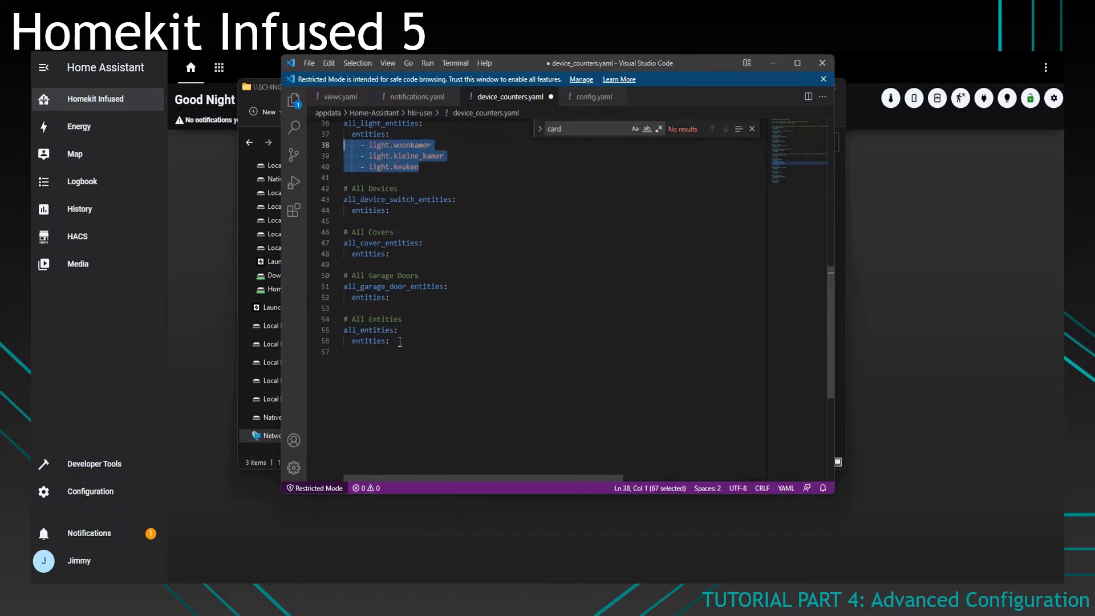
left_click(399, 342)
key("Return")
left_click_drag(351, 352, 320, 350)
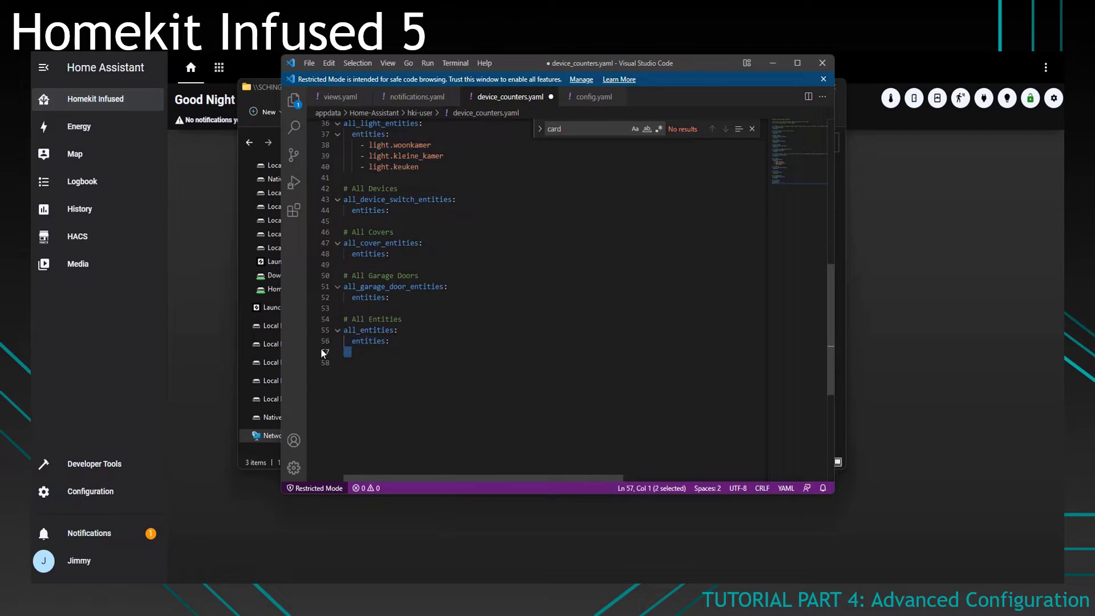
key("ctrl+v")
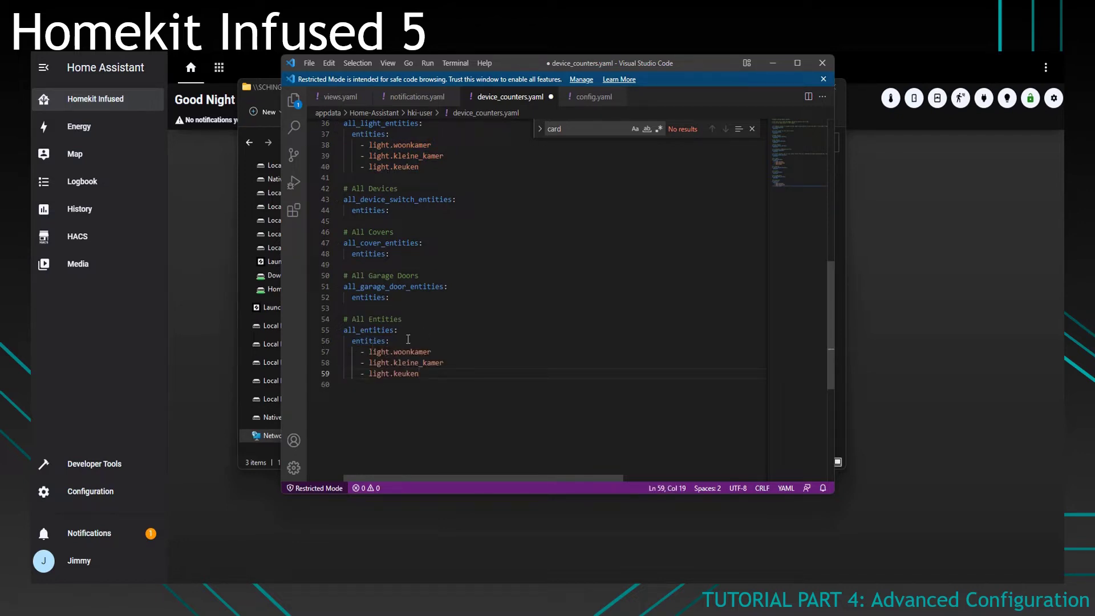
Add switch.afzuigkap under all_device_switch_entities.
scroll(435, 342, "up", 5)
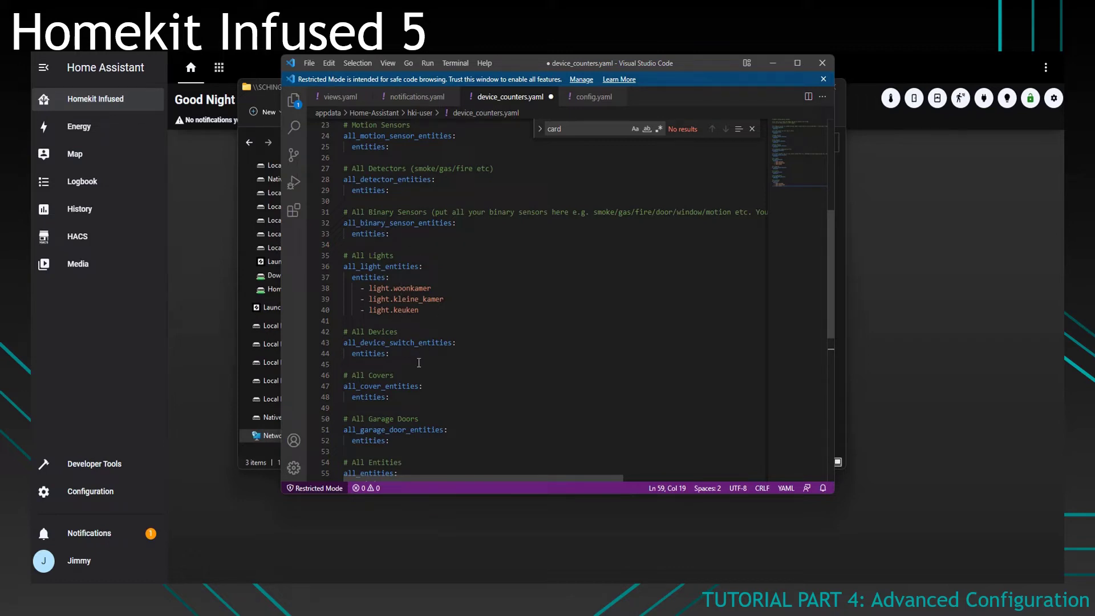
scroll(417, 363, "down", 5)
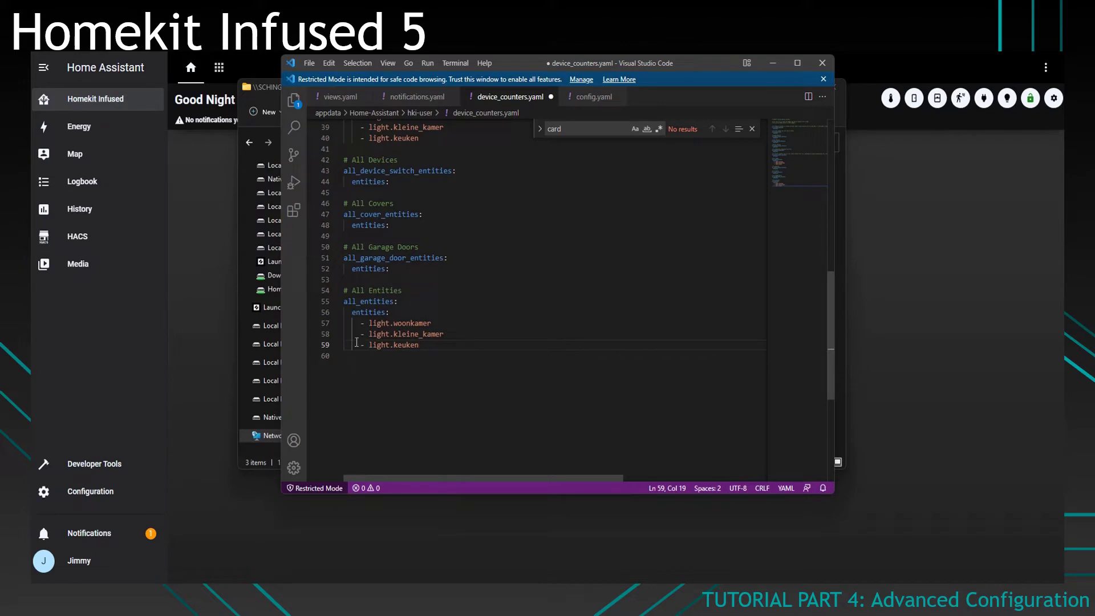
scroll(406, 341, "up", 4)
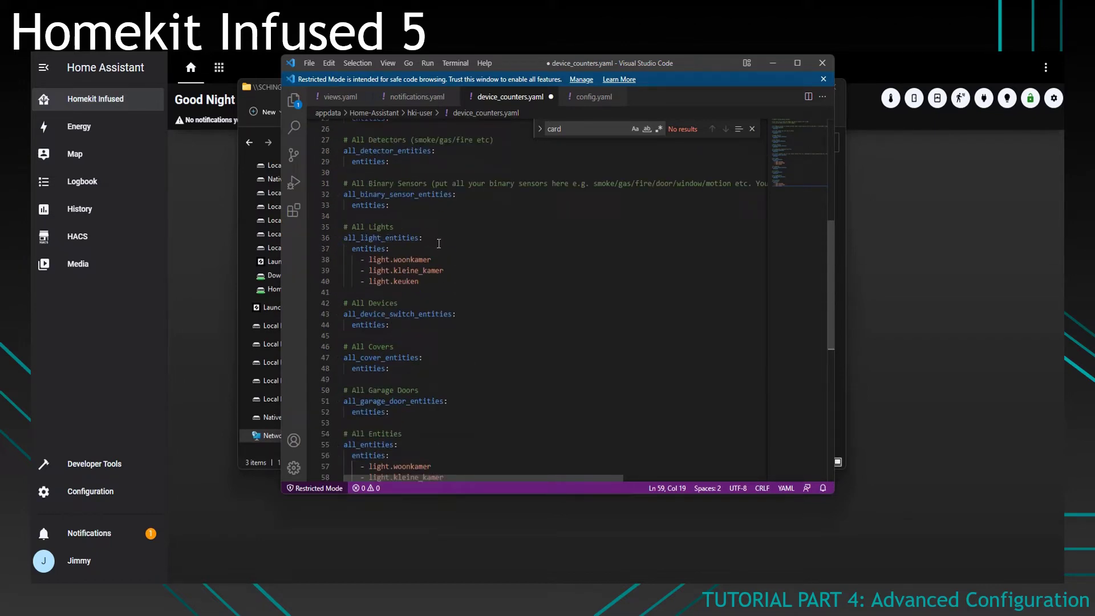
left_click(414, 324)
key("Return")
type("- switch.afzuigkap")
Add switch.afzuigkap after light.keuken in all_entities and save device_counters.yaml.
scroll(464, 354, "down", 2)
left_click(325, 278)
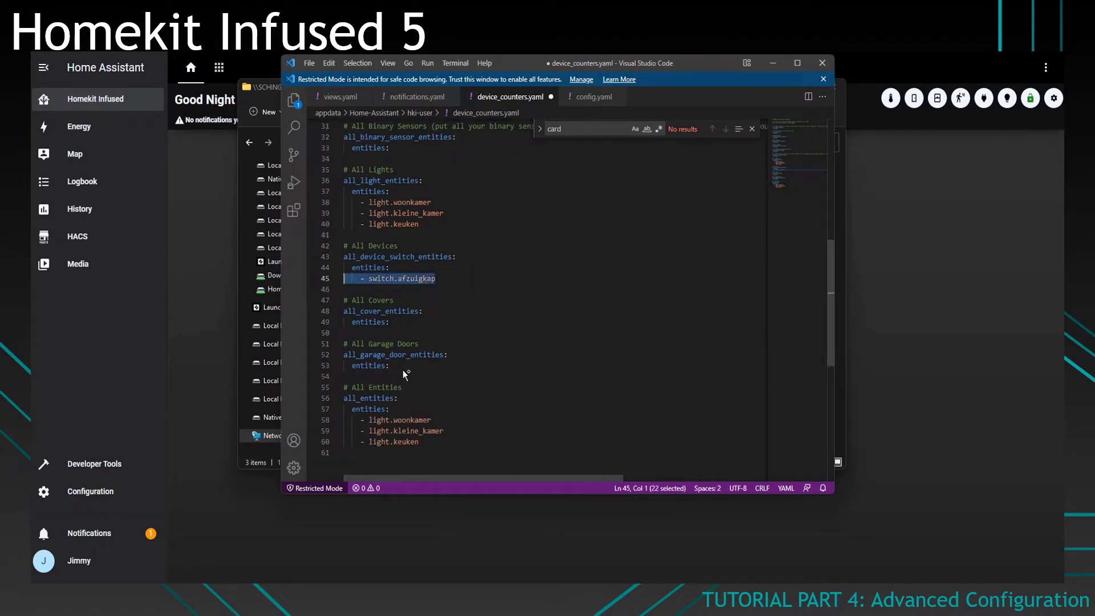
left_click(437, 441)
key("Return")
type("- switch.afzuigkap")
key("ctrl+s")
left_click(462, 404)
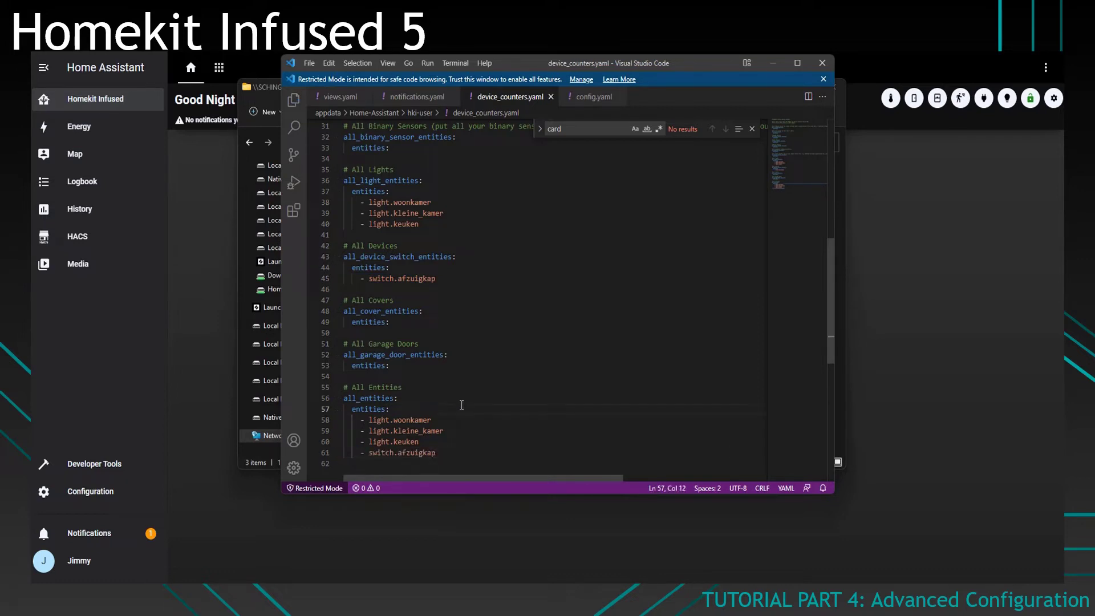
Restart Home Assistant from Server Controls, then return to the Homekit Infused dashboard.
left_click(204, 329)
left_click(73, 493)
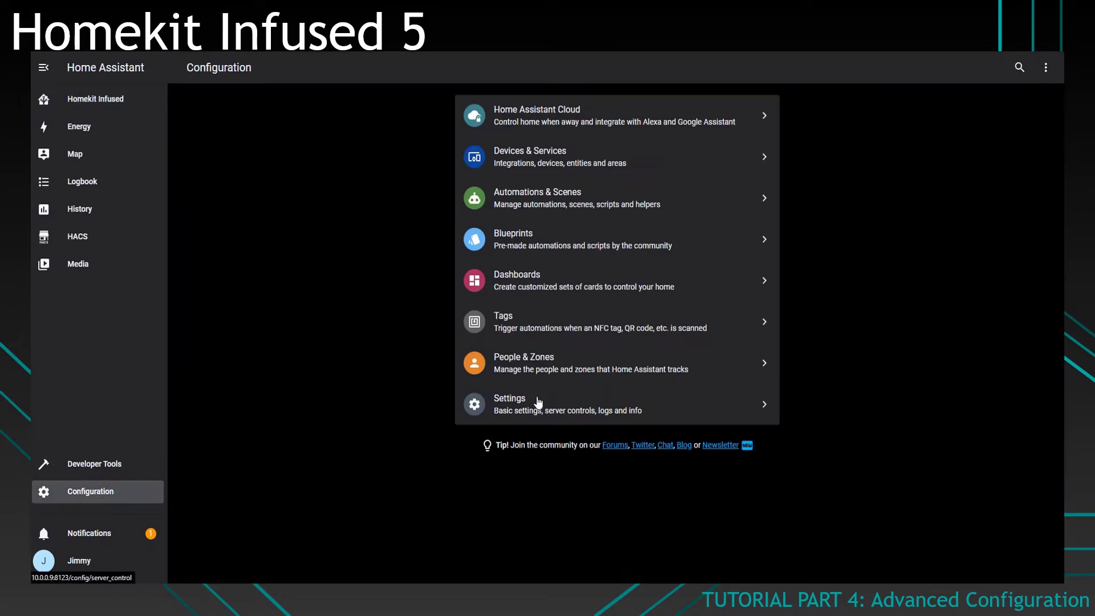
left_click(539, 401)
left_click(598, 367)
left_click(645, 365)
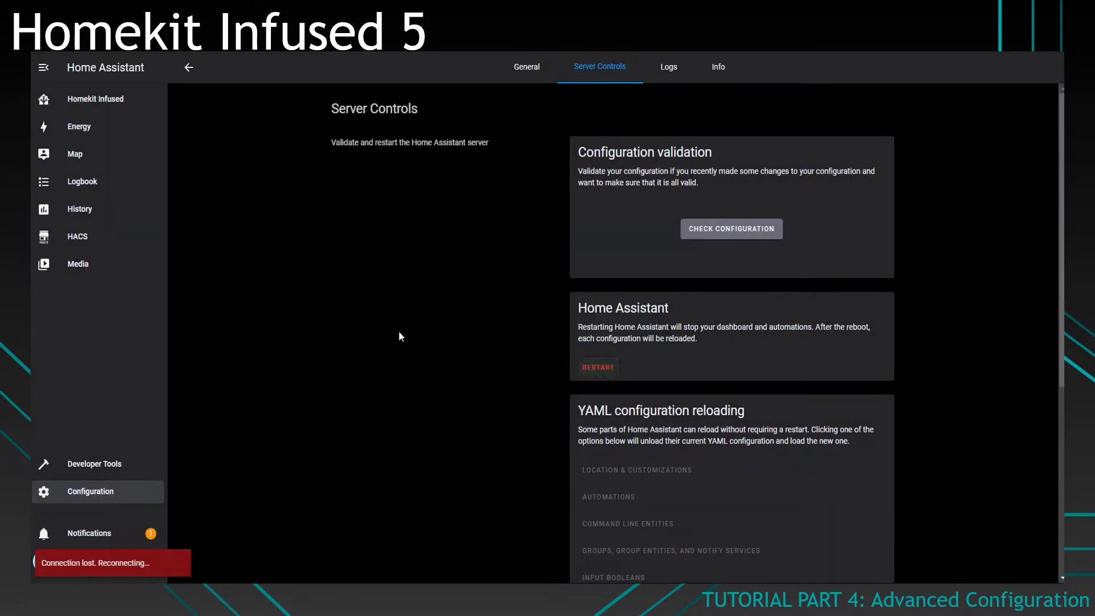
left_click(126, 101)
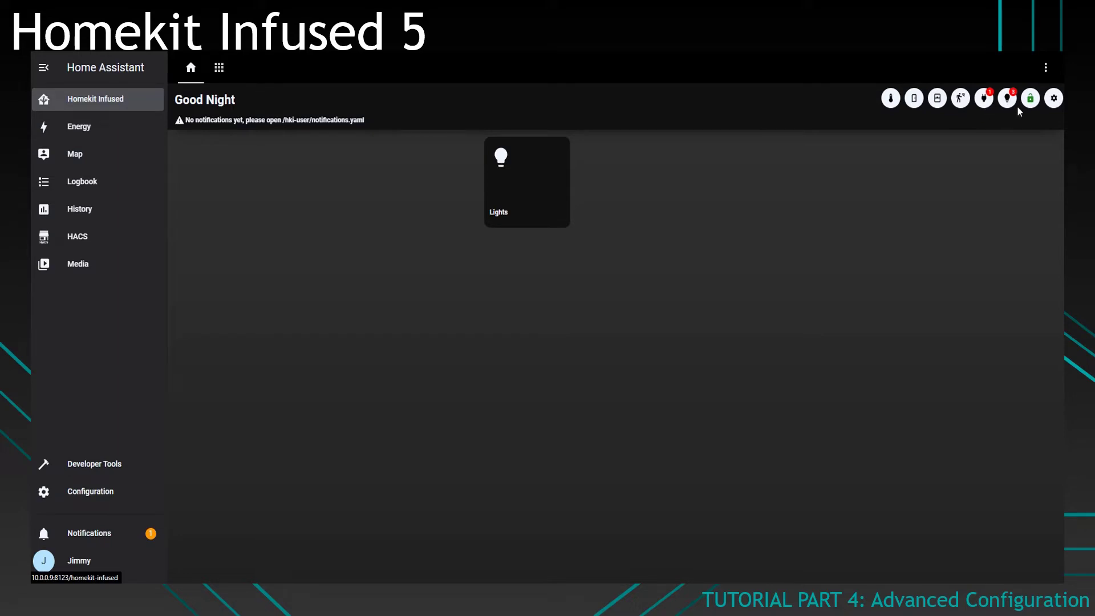
left_click(983, 100)
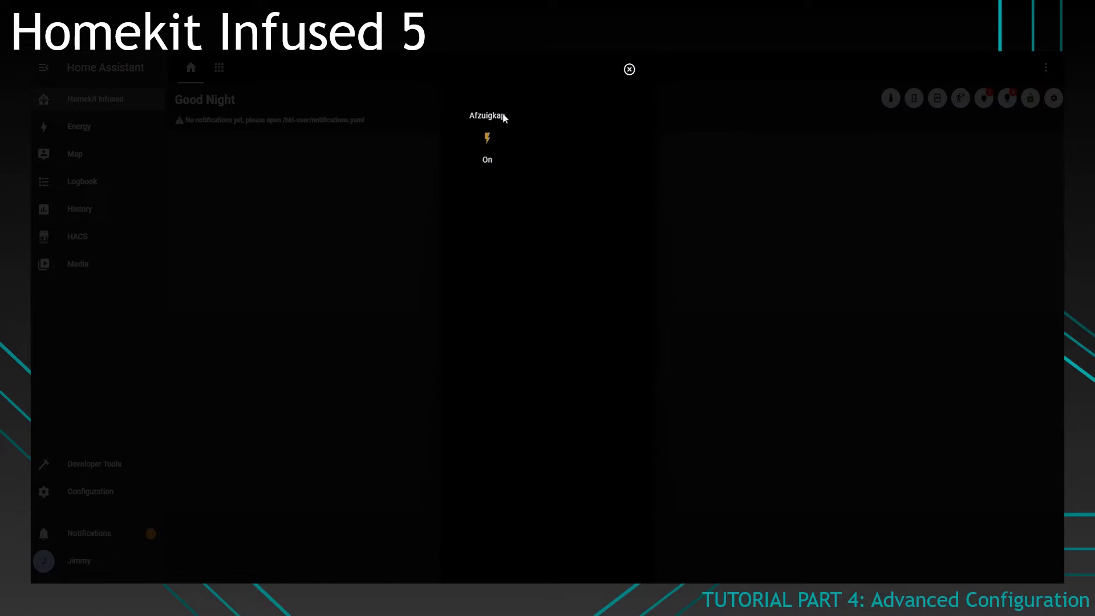
left_click(629, 70)
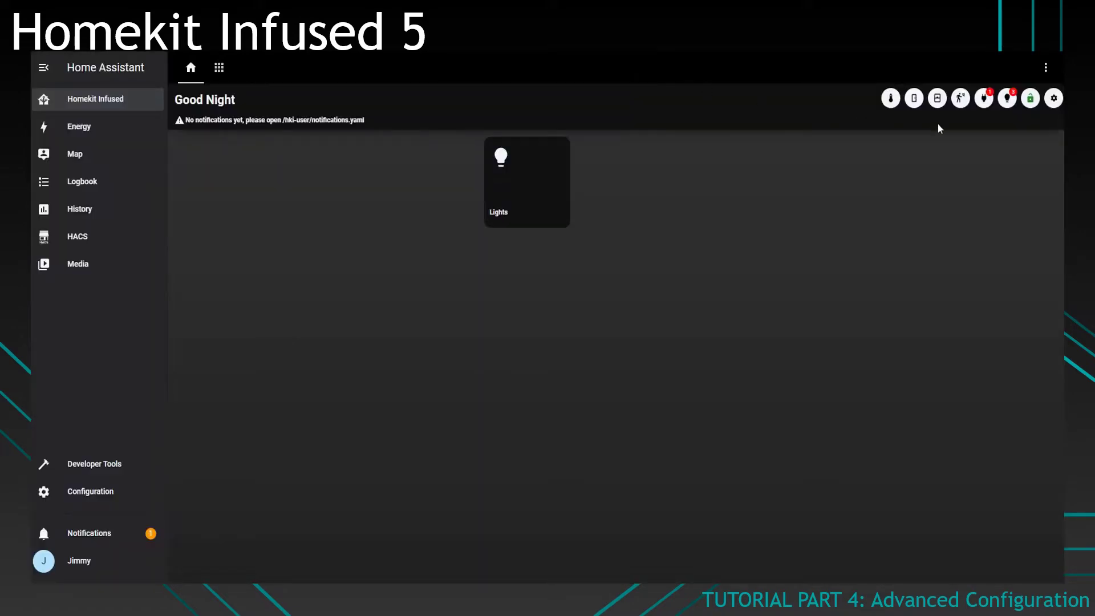
left_click(1007, 98)
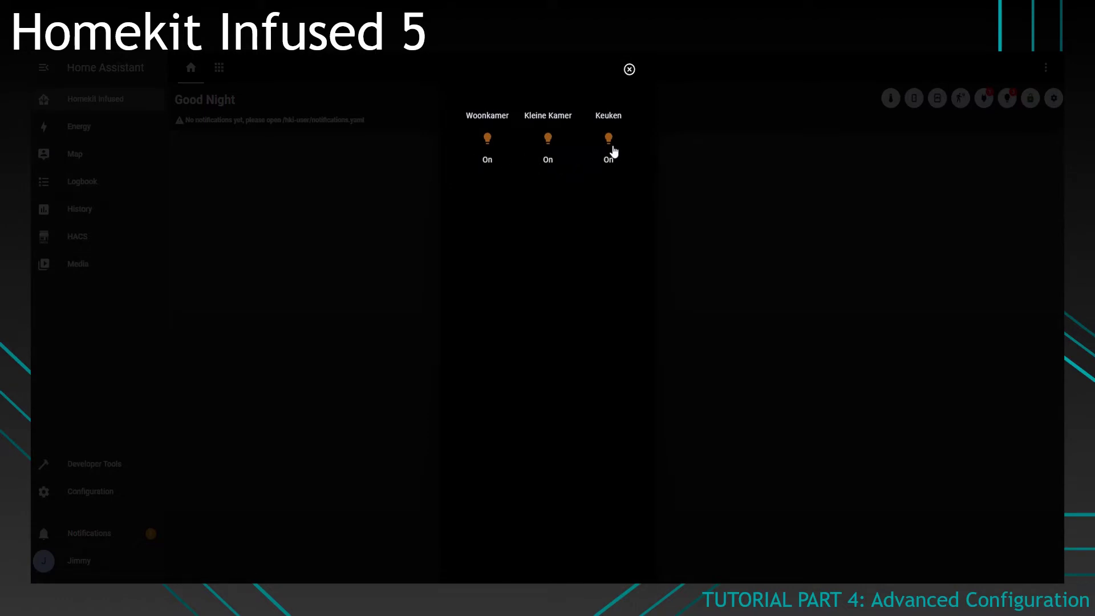
left_click(630, 70)
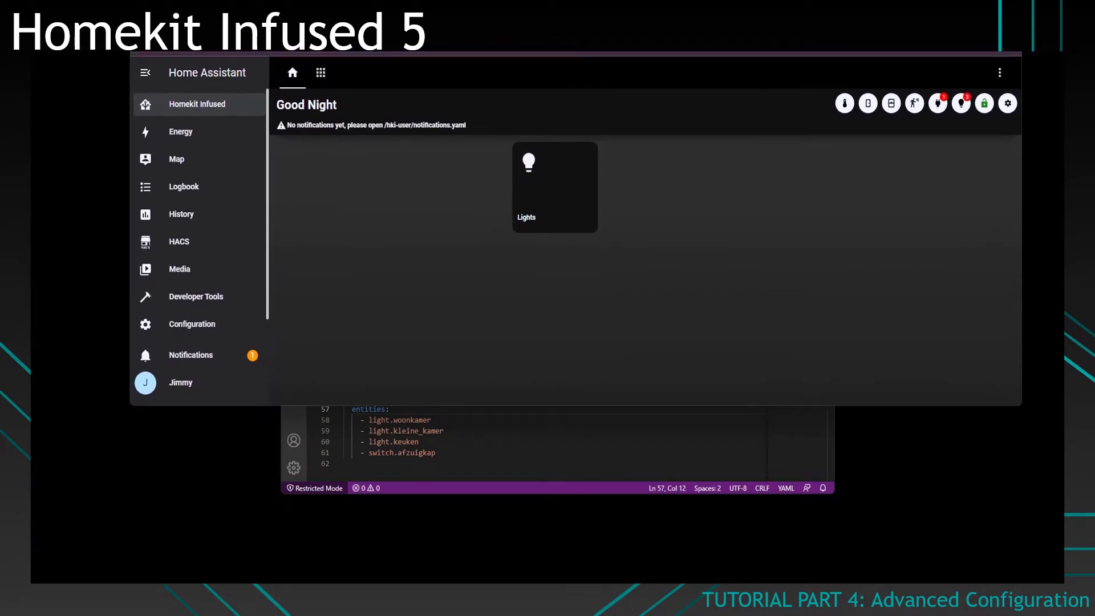
left_click_drag(1021, 143, 402, 136)
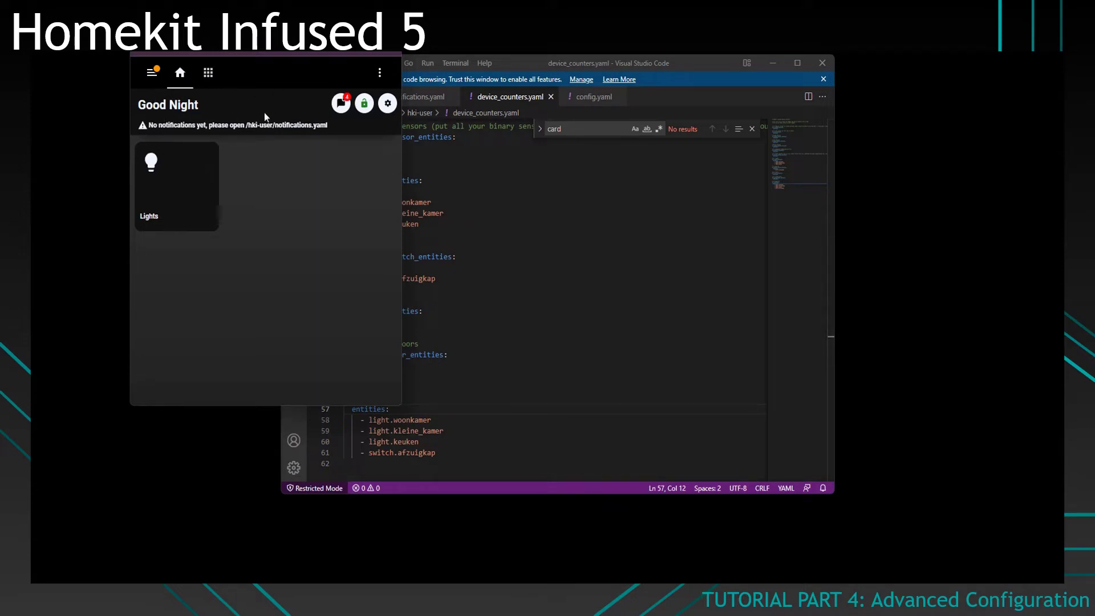
left_click(339, 105)
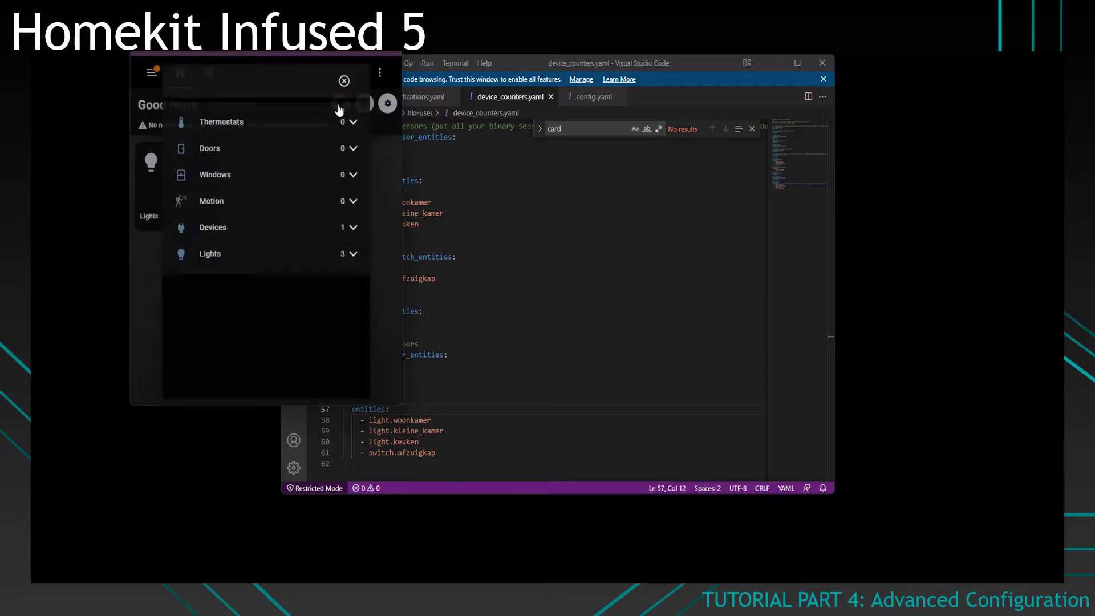
left_click(356, 229)
left_click(358, 331)
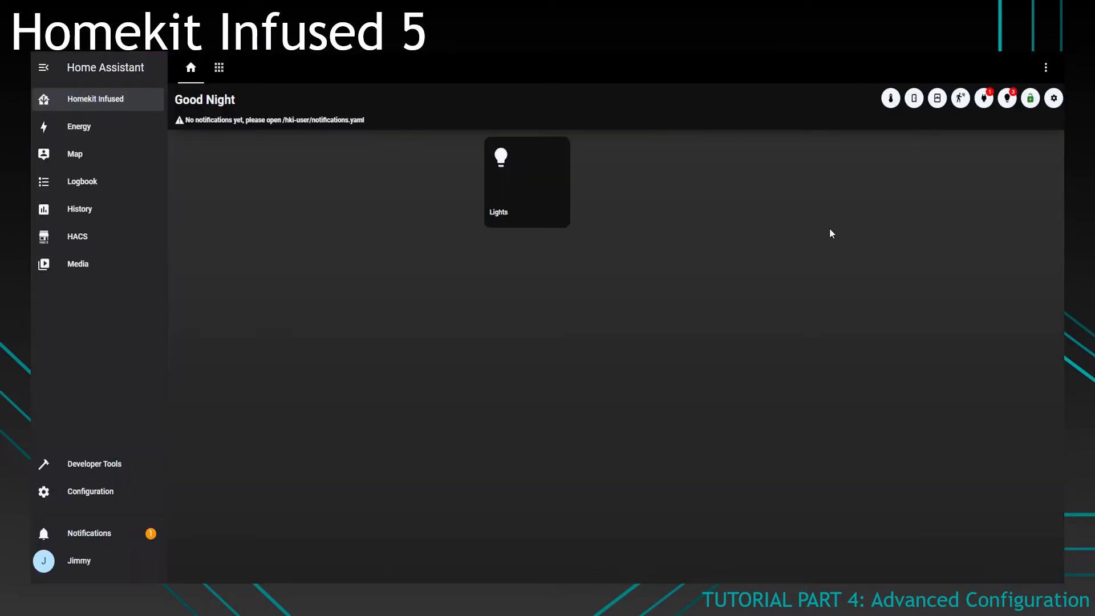
Open the Home Alarm keypad from the lock icon and close it again.
left_click(1030, 99)
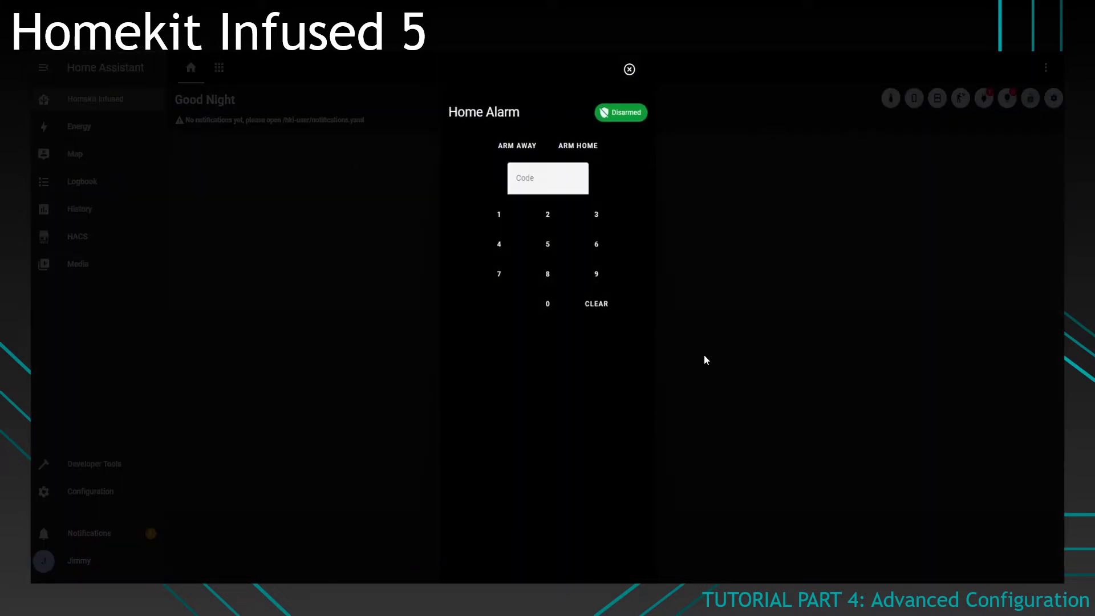
left_click(629, 70)
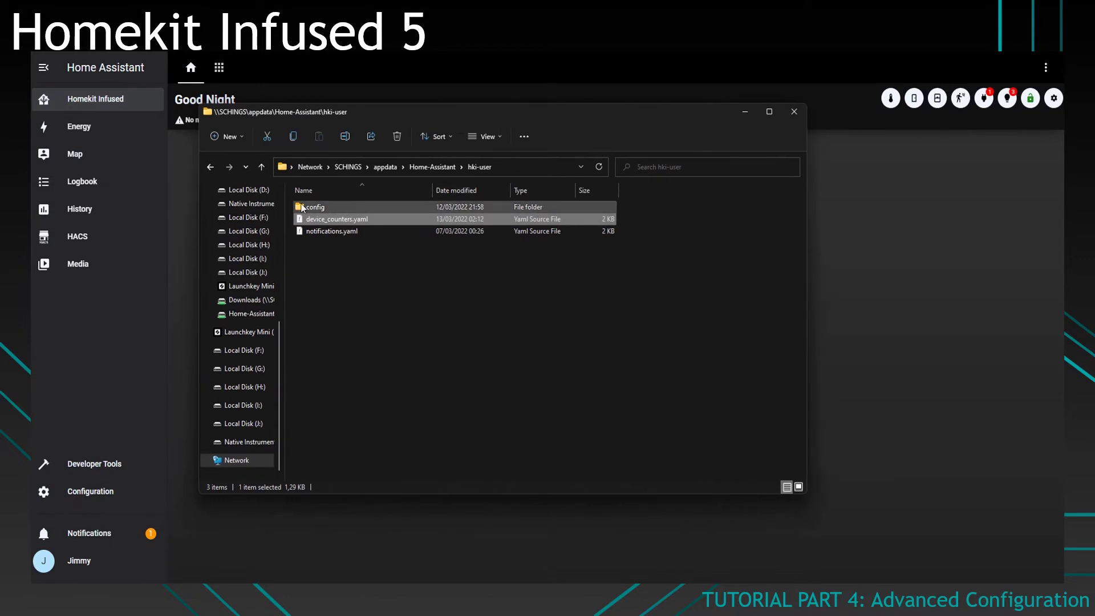
Open config.yaml from the hki-user config folder in VS Code.
left_click(302, 207)
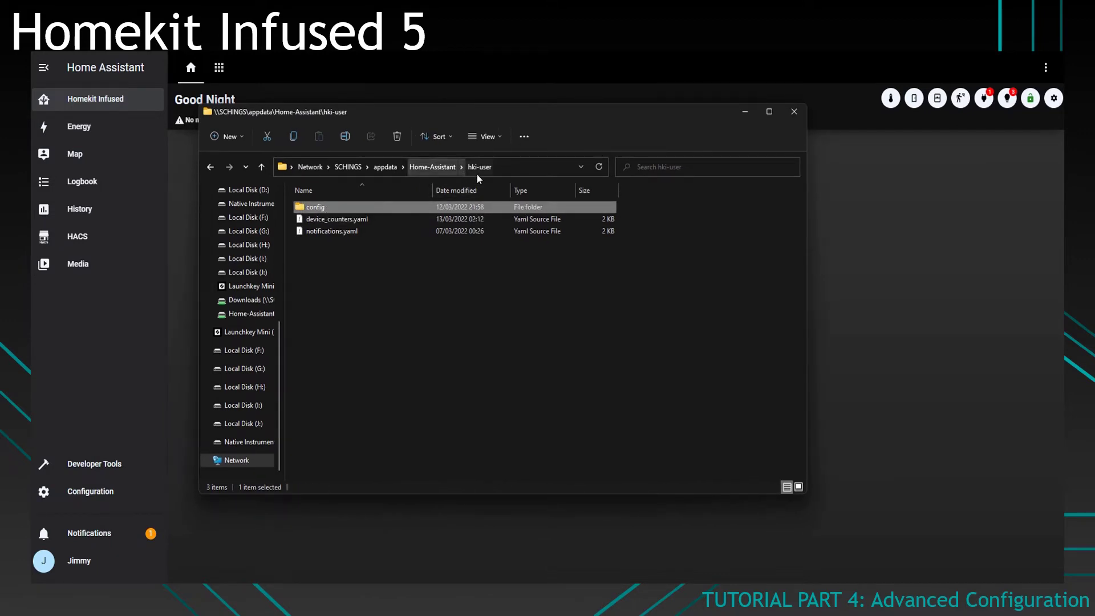
double_click(361, 207)
left_click(388, 207)
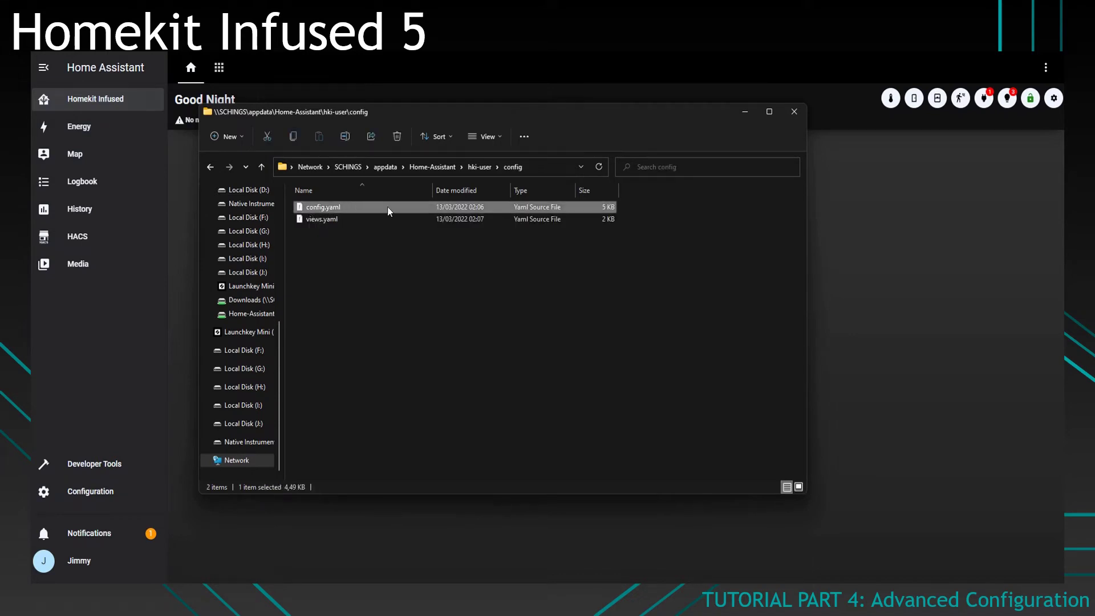
double_click(393, 207)
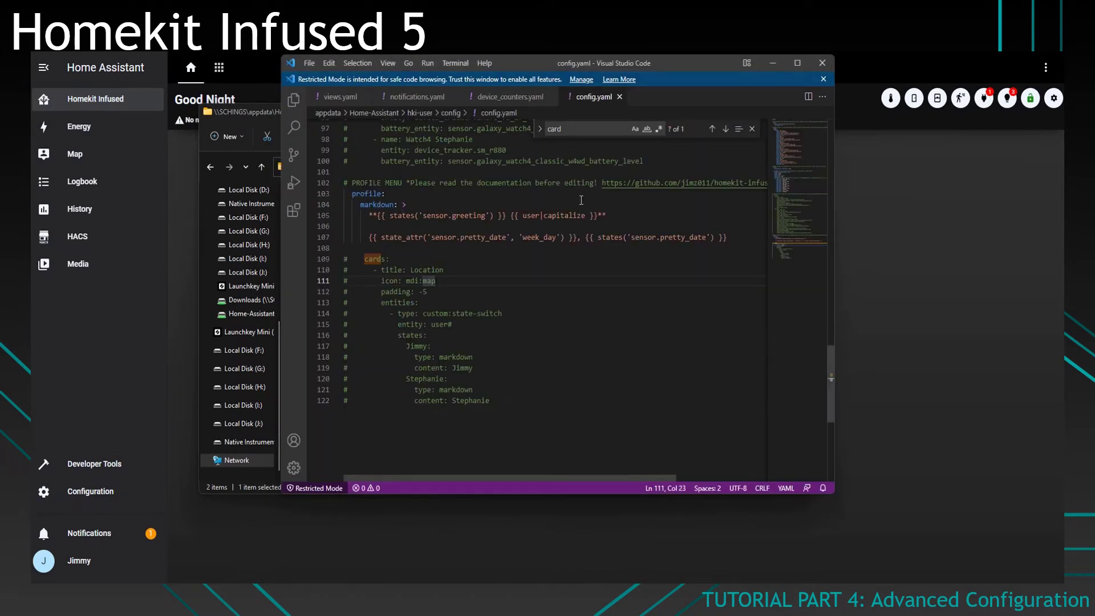
Scroll config.yaml to the top and minimise the File Explorer window.
scroll(528, 244, "up", 10)
scroll(528, 244, "up", 5)
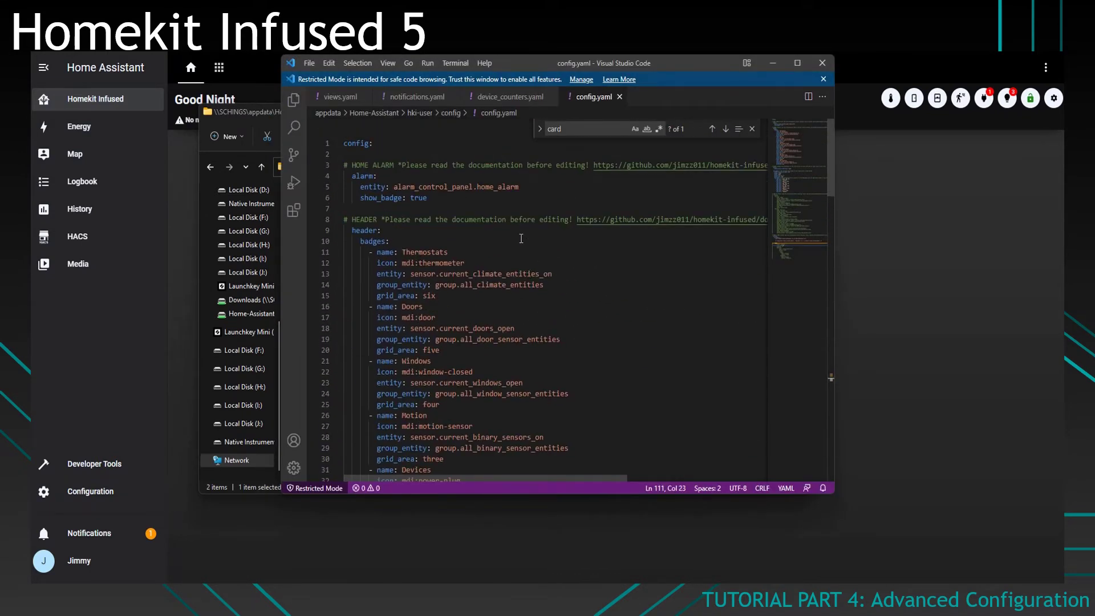
left_click(256, 115)
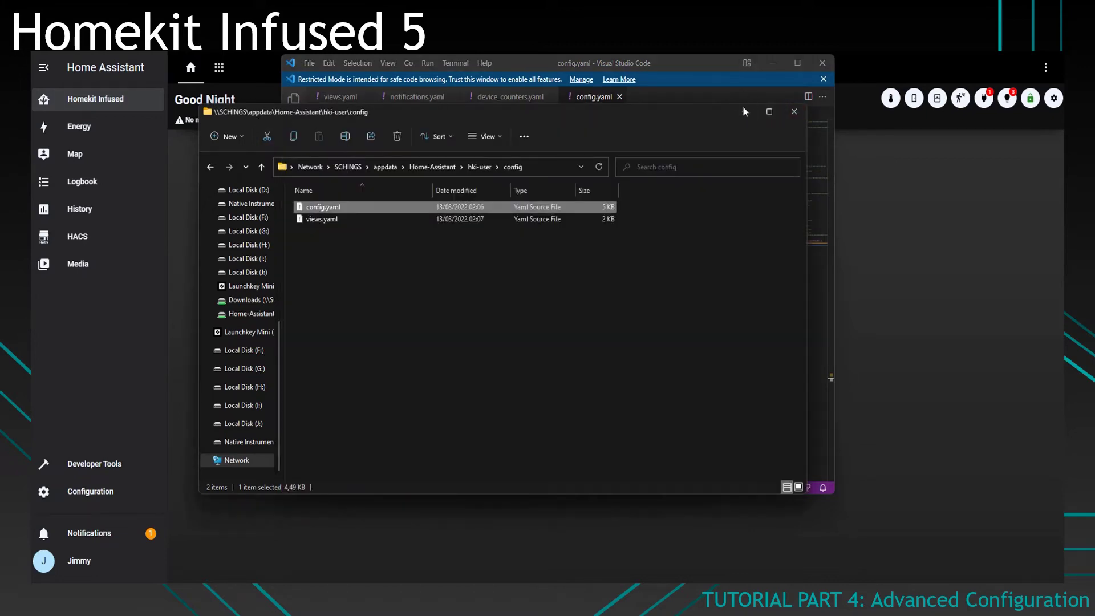
left_click(744, 112)
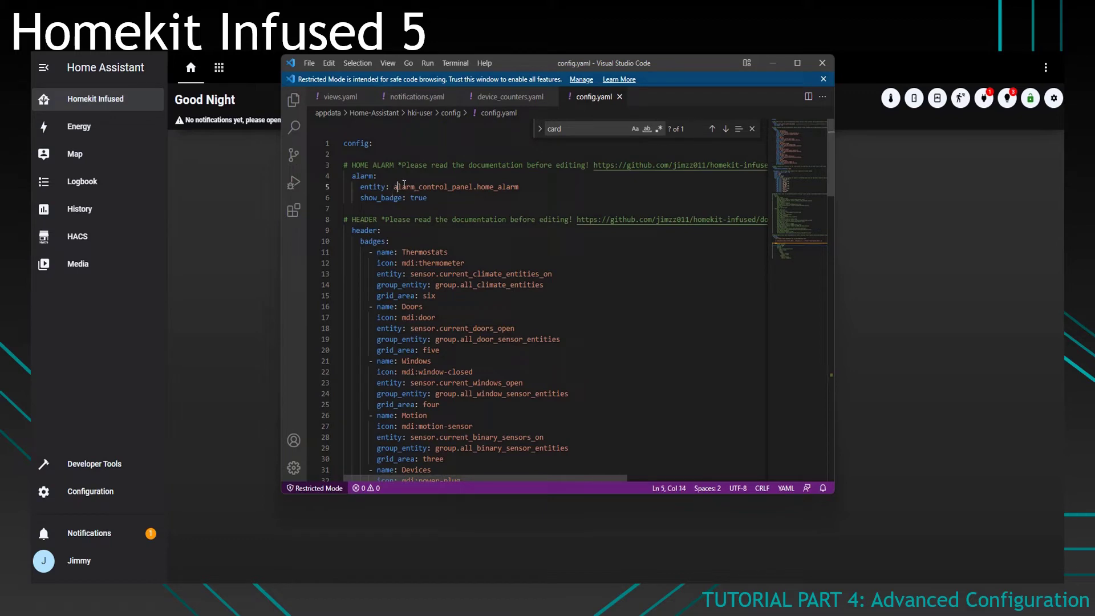
Highlight alarm_control_panel.home_alarm and its show_badge: true value in config.yaml.
left_click_drag(397, 187, 520, 187)
left_click(537, 183)
left_click_drag(518, 187, 542, 190)
left_click(540, 188)
left_click_drag(531, 187, 343, 188)
left_click(527, 188)
double_click(417, 198)
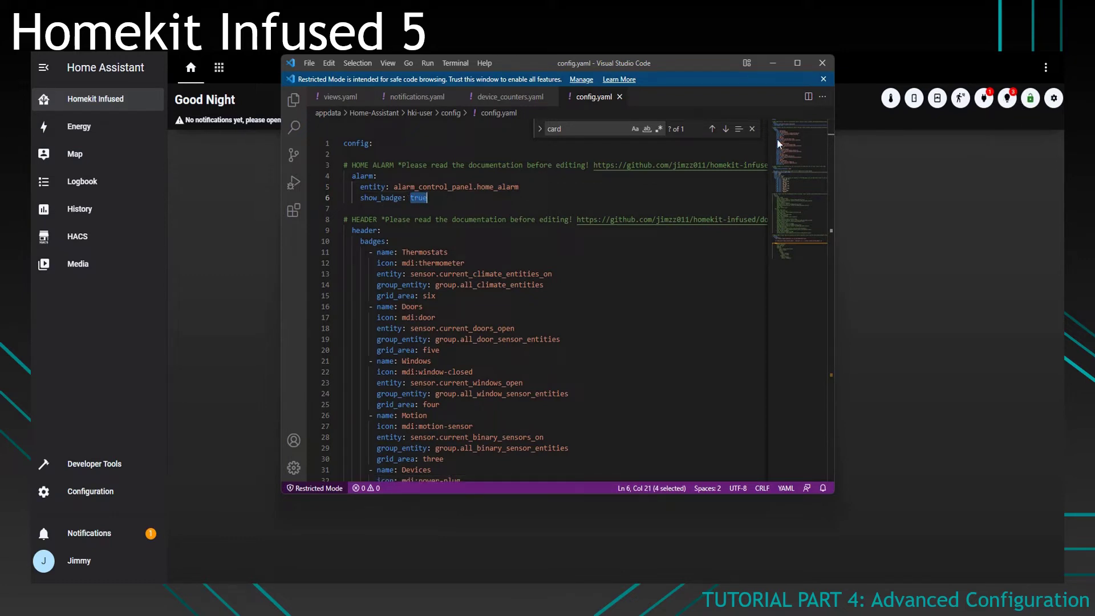
left_click(437, 198)
scroll(438, 201, "down", 2)
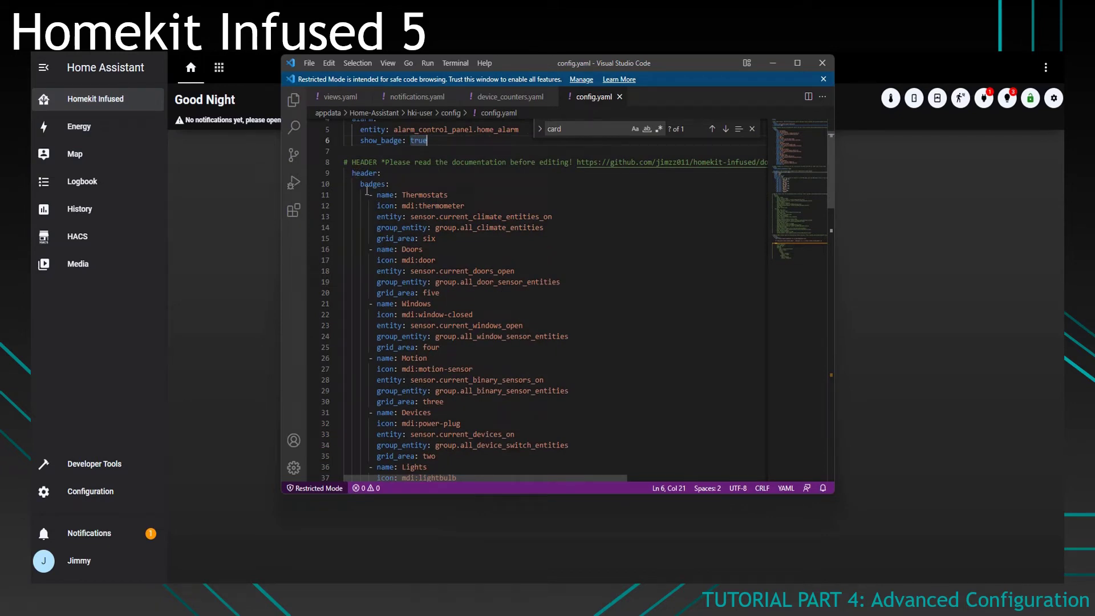
left_click(410, 195)
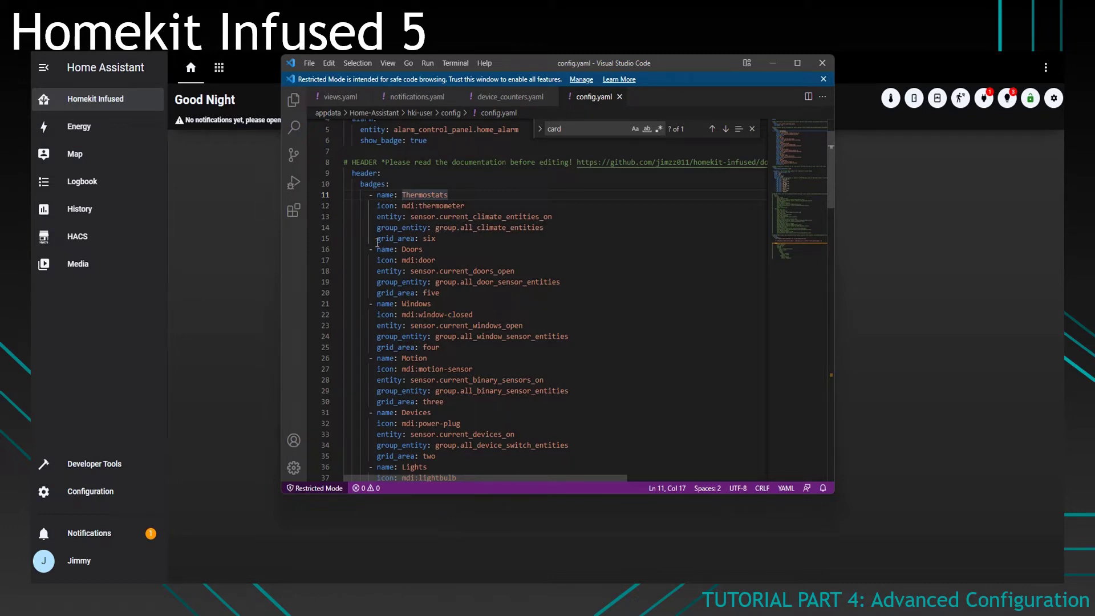
double_click(434, 239)
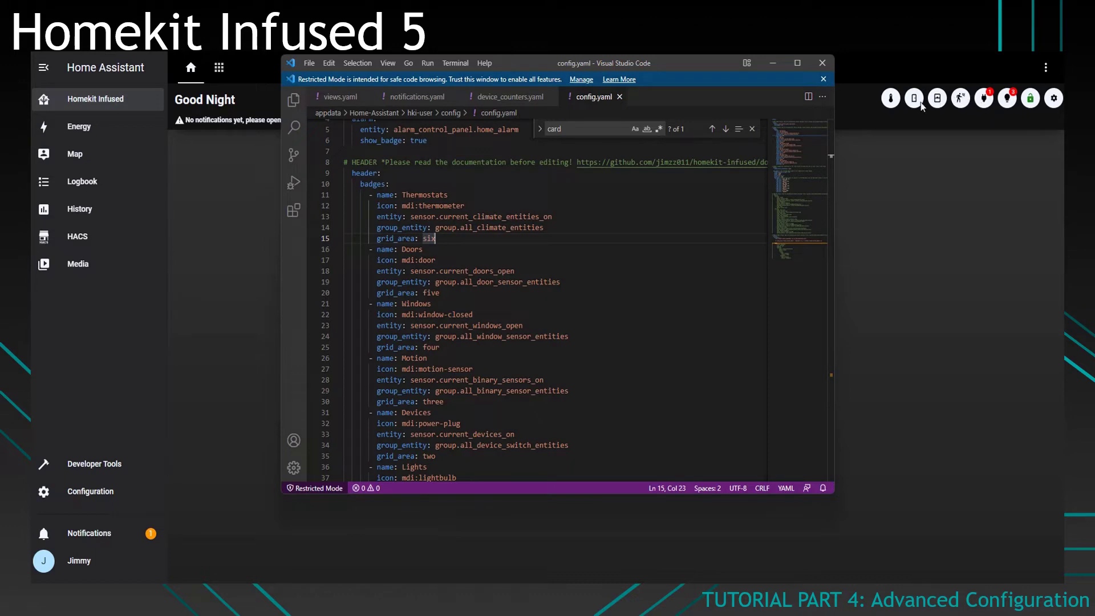
mouse_move(436, 239)
left_mouse_down()
mouse_move(425, 238)
mouse_move(456, 228)
mouse_move(320, 238)
mouse_move(435, 239)
left_mouse_up()
double_click(428, 238)
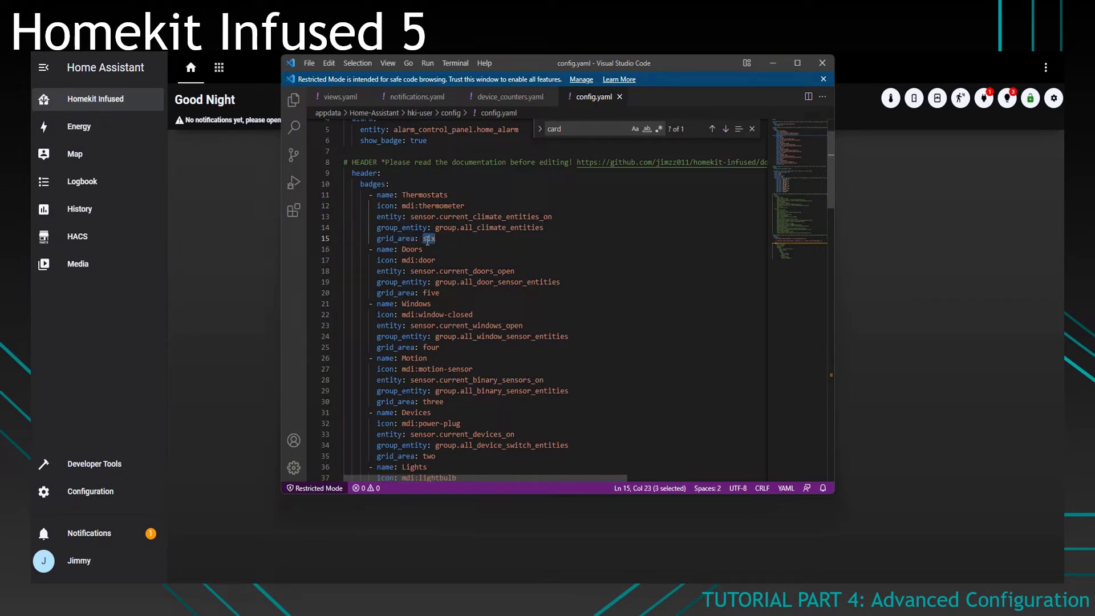
scroll(451, 241, "down", 2)
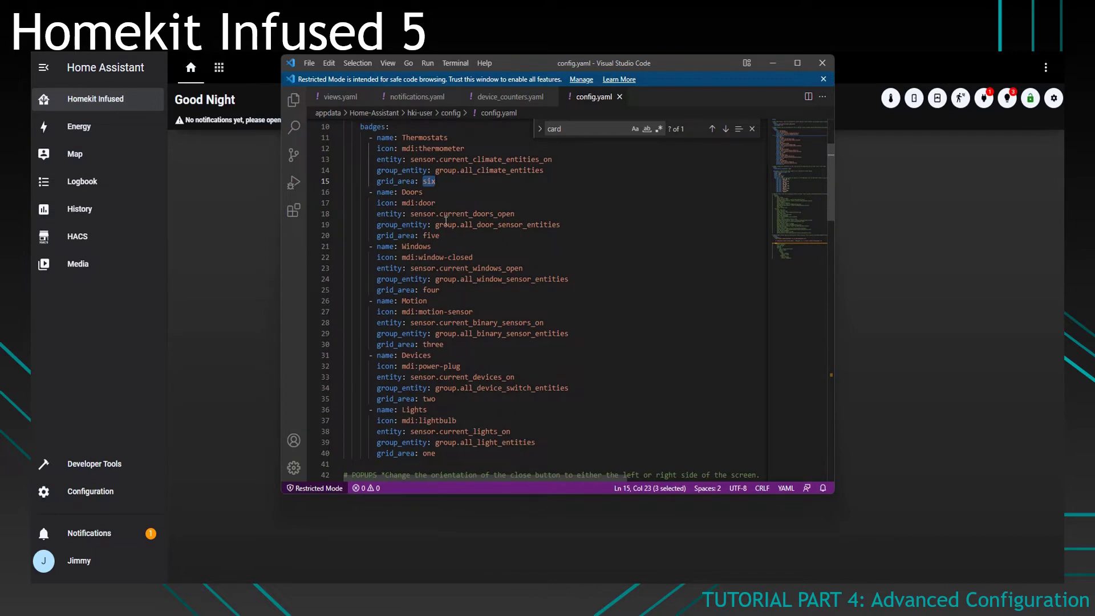
scroll(430, 450, "up", 1)
scroll(430, 450, "down", 2)
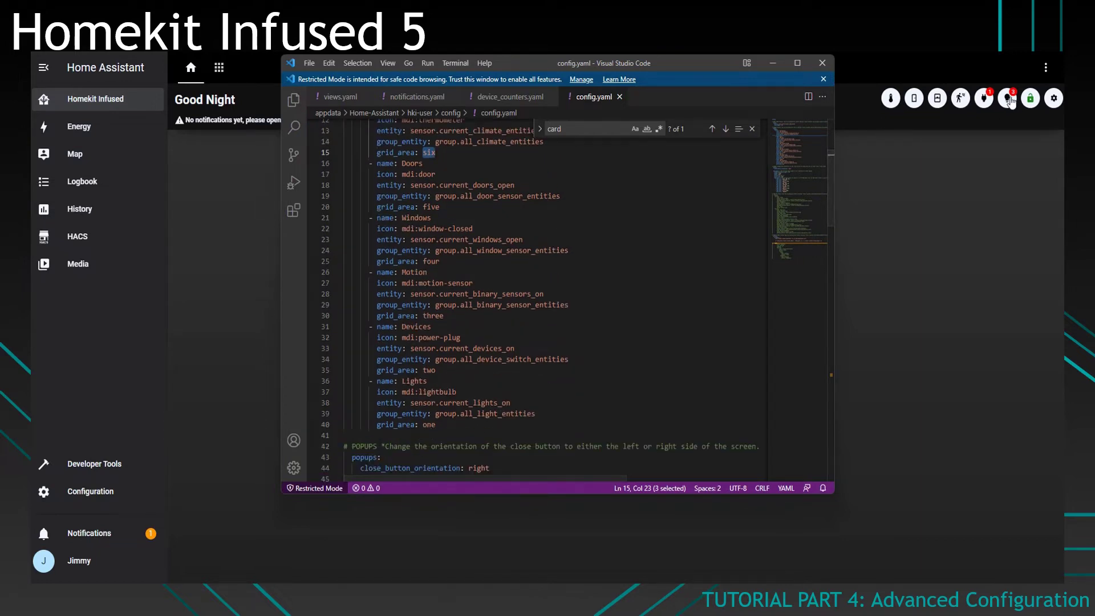
left_click(489, 272)
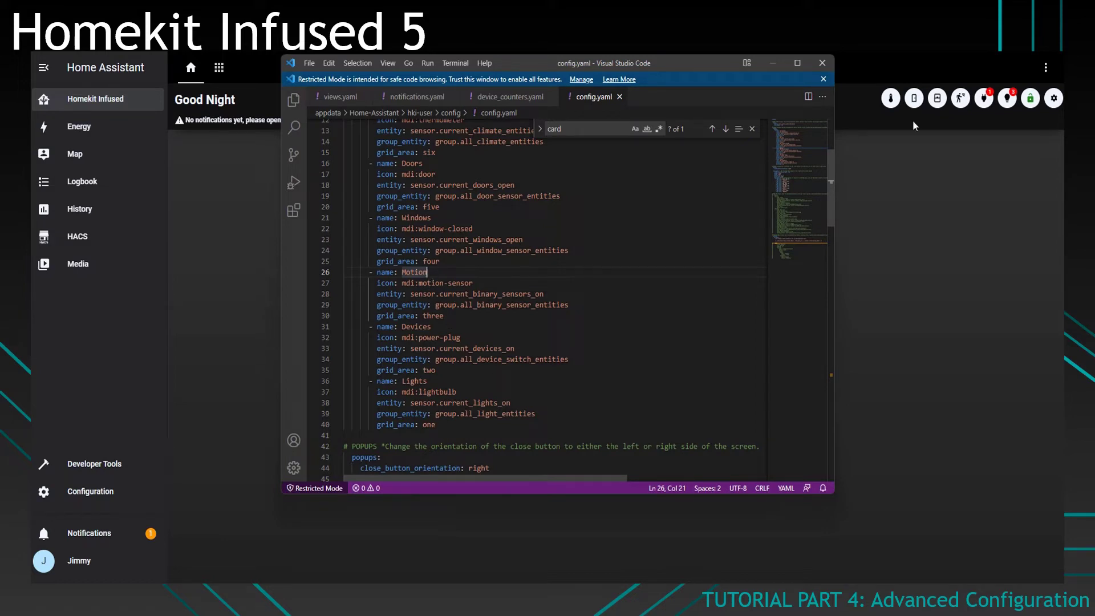
left_click_drag(448, 427, 344, 381)
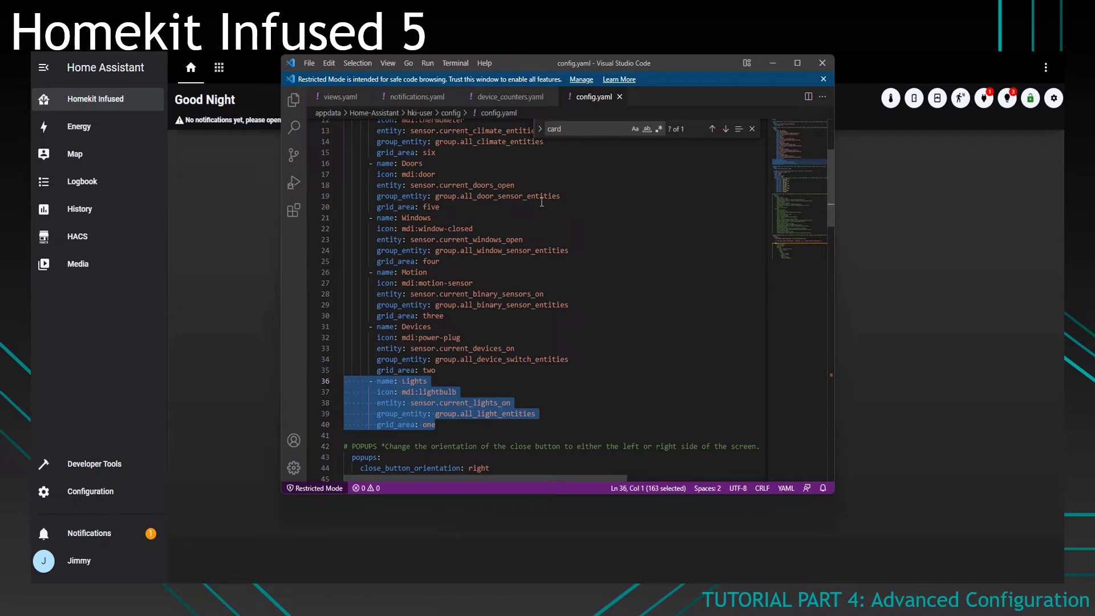
scroll(537, 209, "down", 3)
scroll(461, 266, "down", 2)
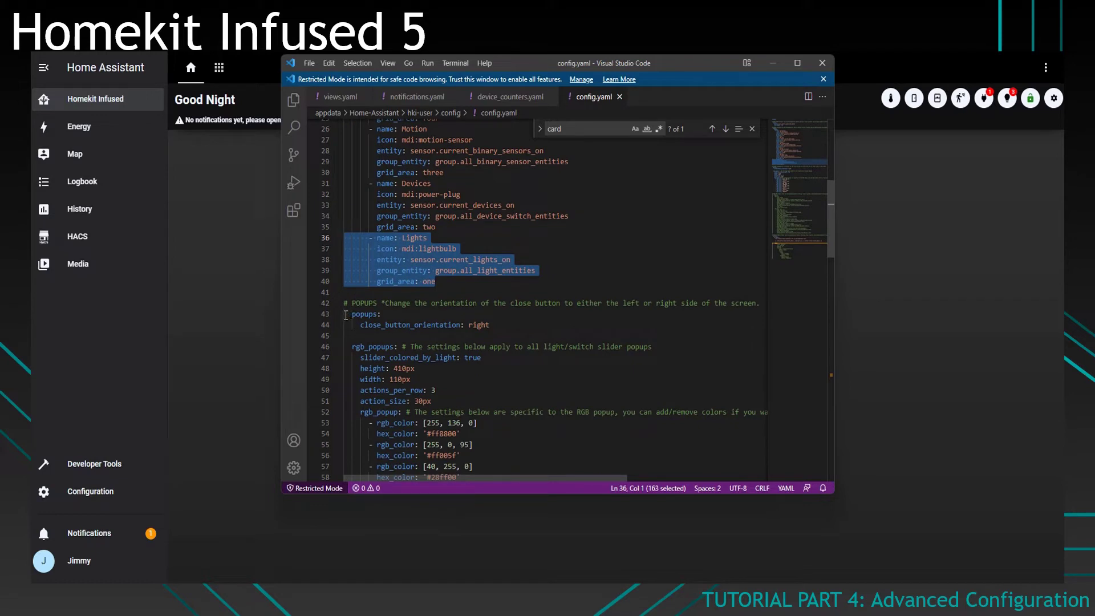
left_click_drag(344, 314, 512, 325)
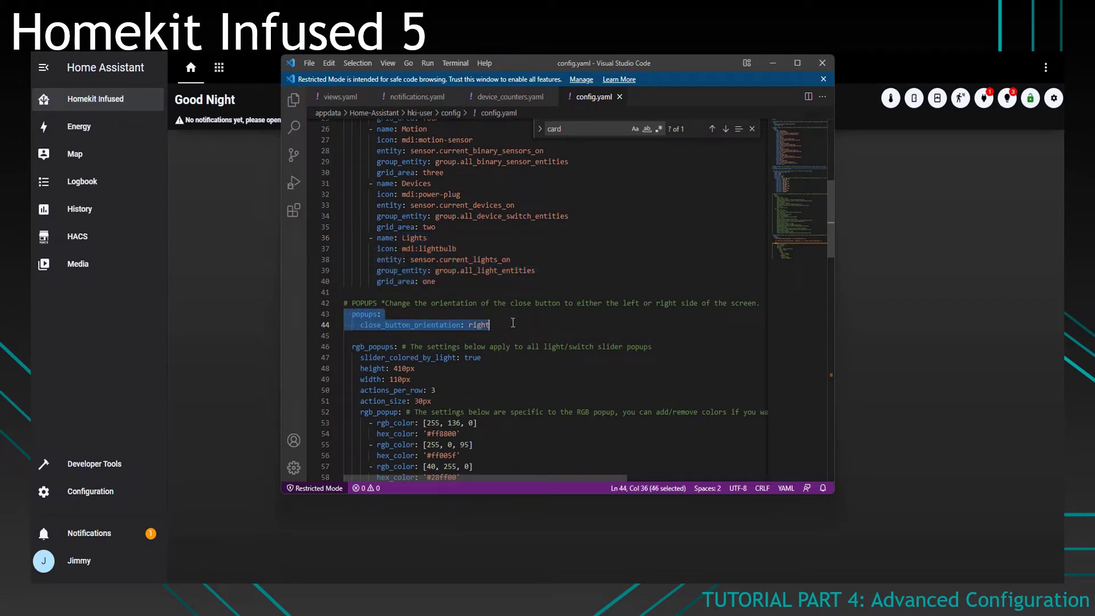
left_click(512, 324)
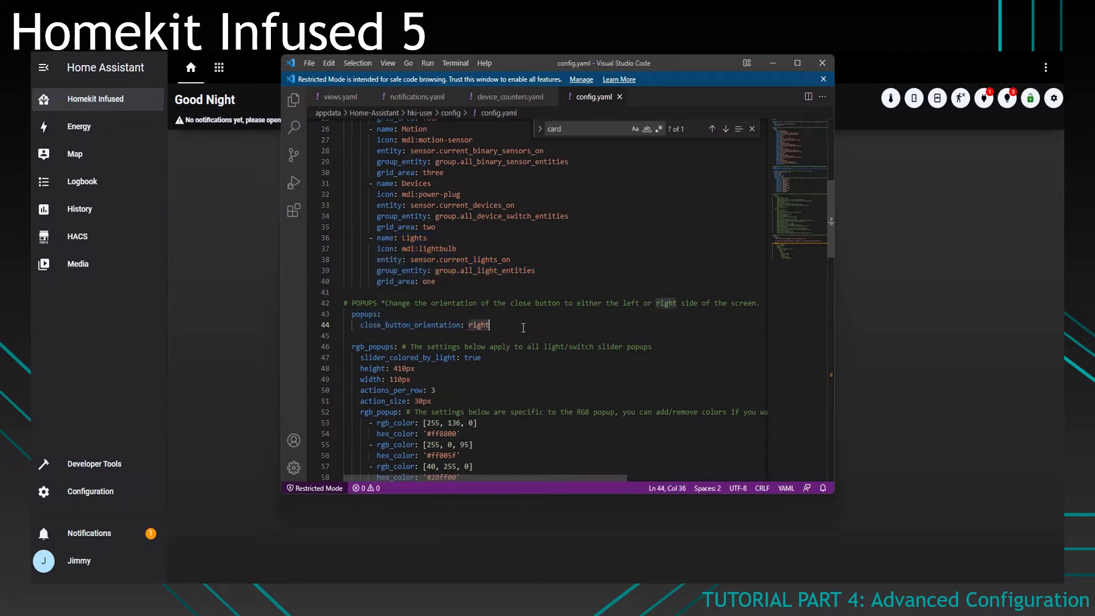
left_click(982, 101)
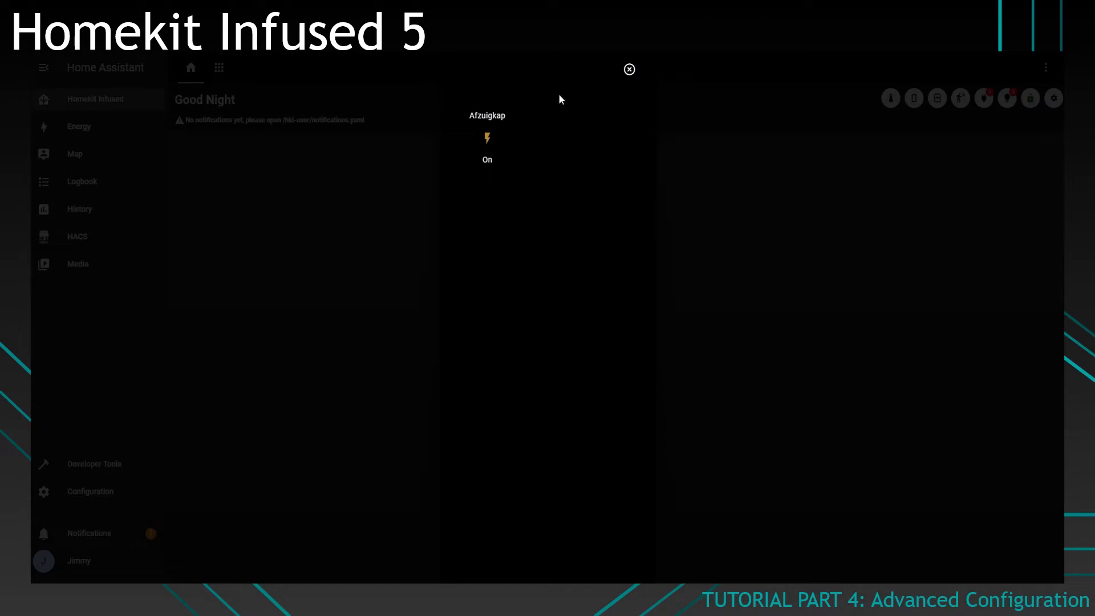
left_click(630, 69)
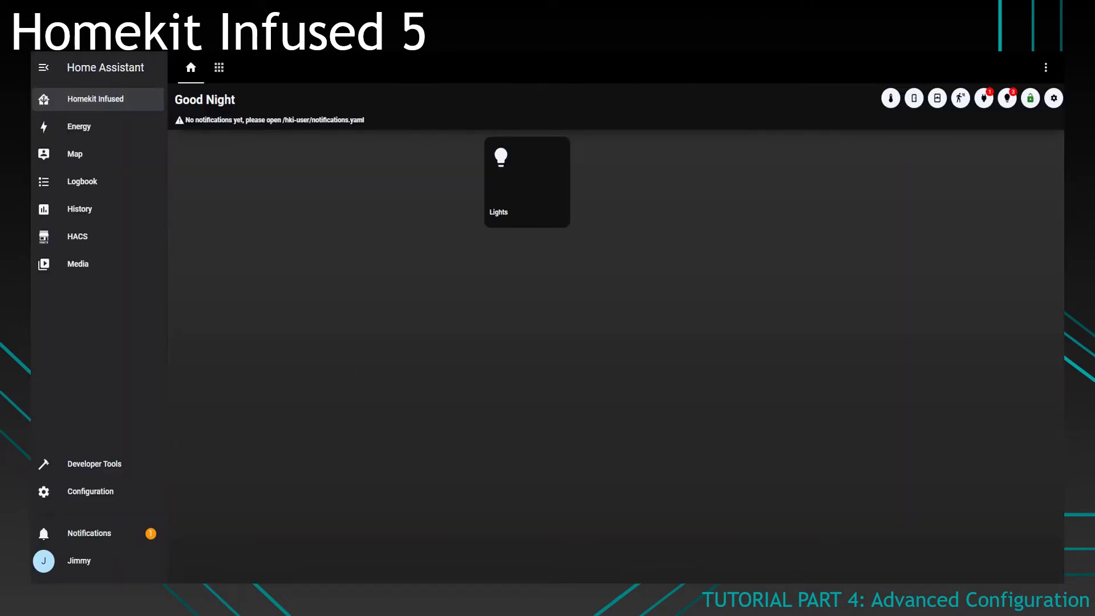
key("alt+Tab")
double_click(486, 324)
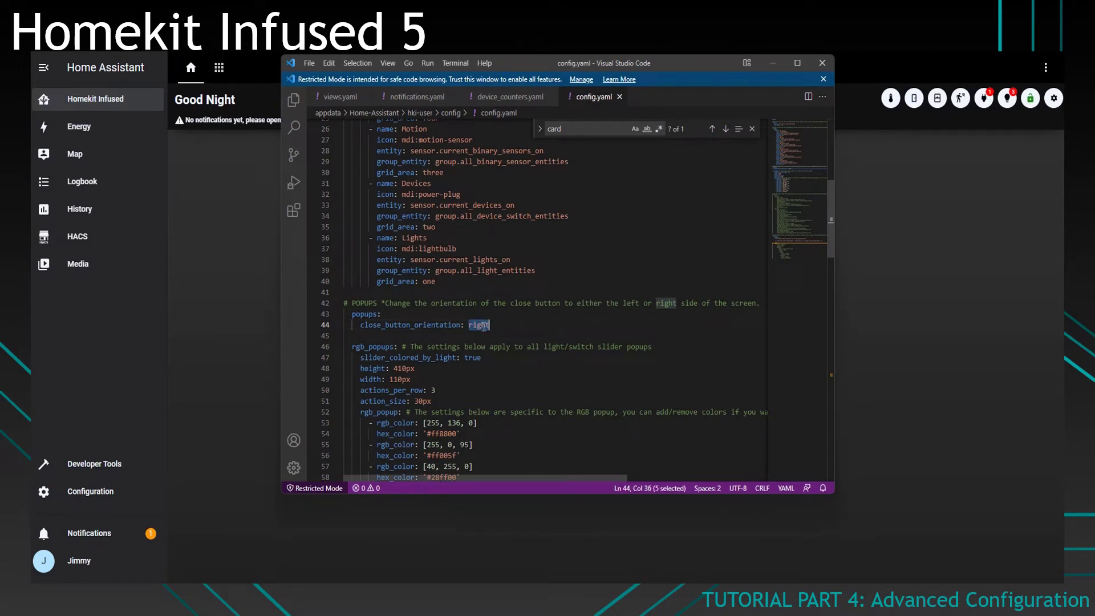
Scroll config.yaml to PROFILE MENU, mark device_tracker on line 99, and move the editor up-left.
scroll(540, 321, "down", 4)
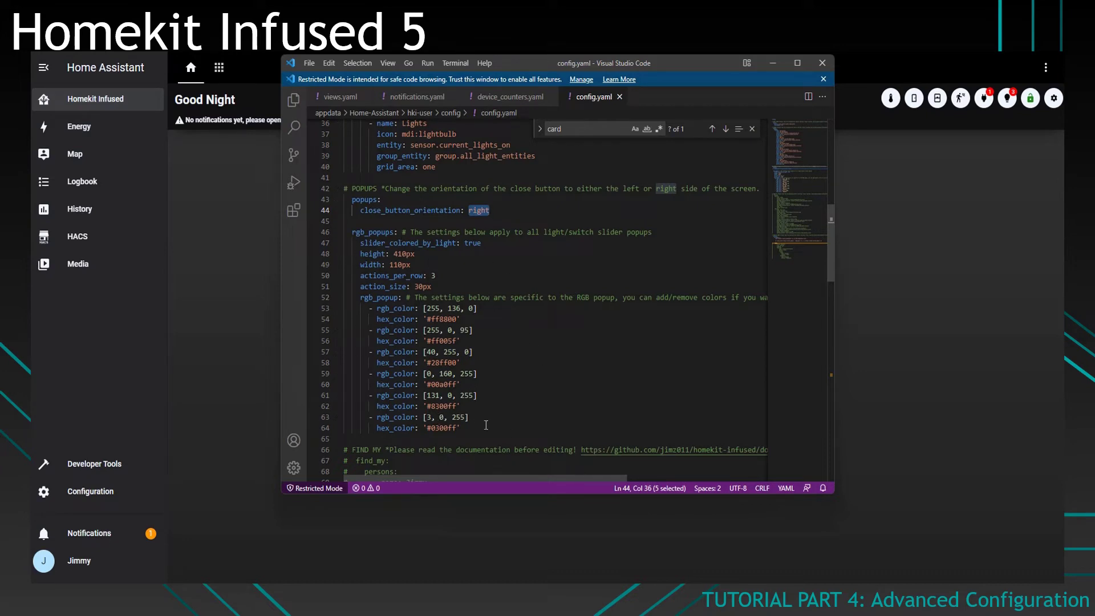
scroll(490, 303, "down", 3)
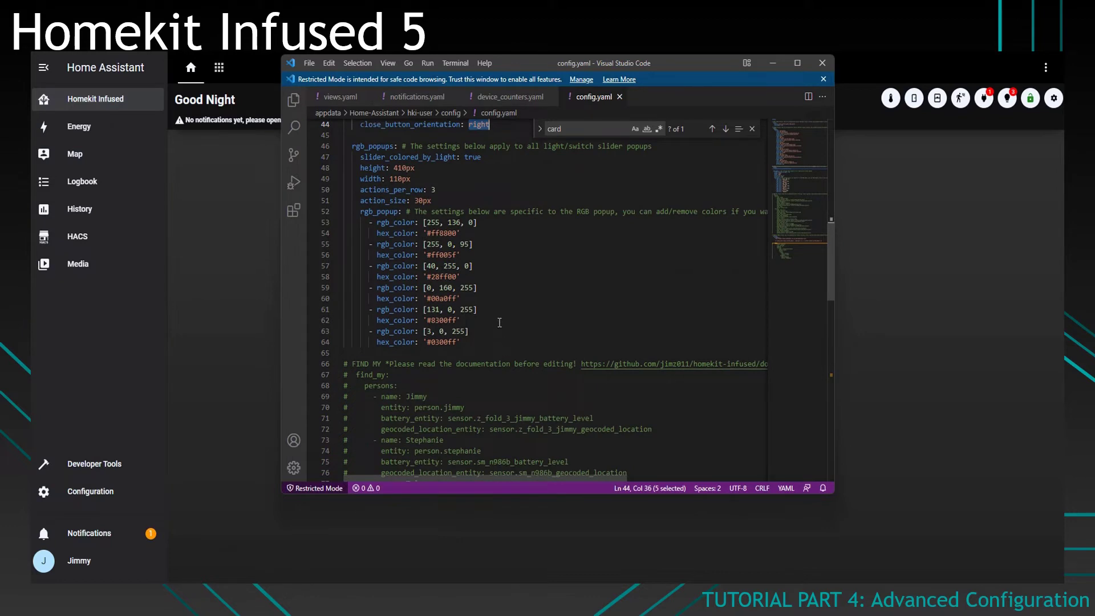
scroll(499, 323, "down", 3)
scroll(501, 321, "down", 4)
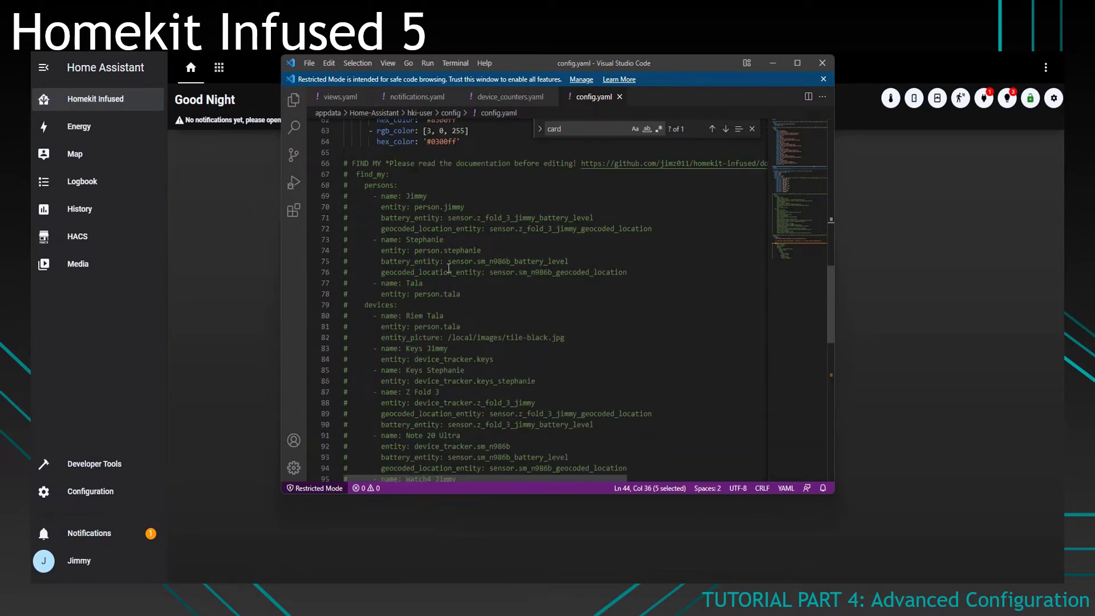
scroll(359, 371, "down", 5)
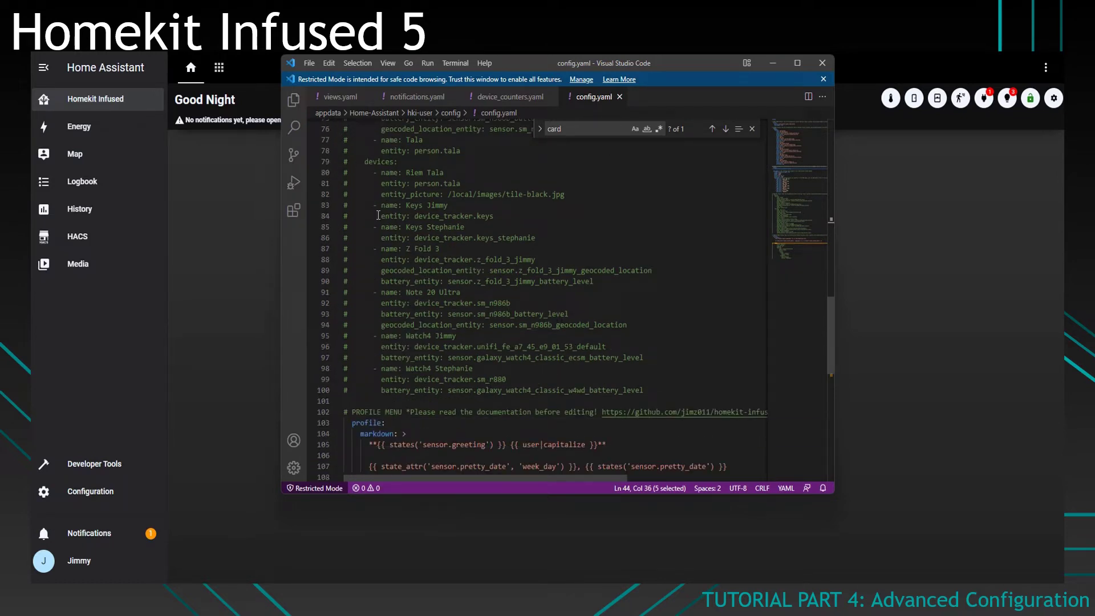
scroll(503, 333, "up", 3)
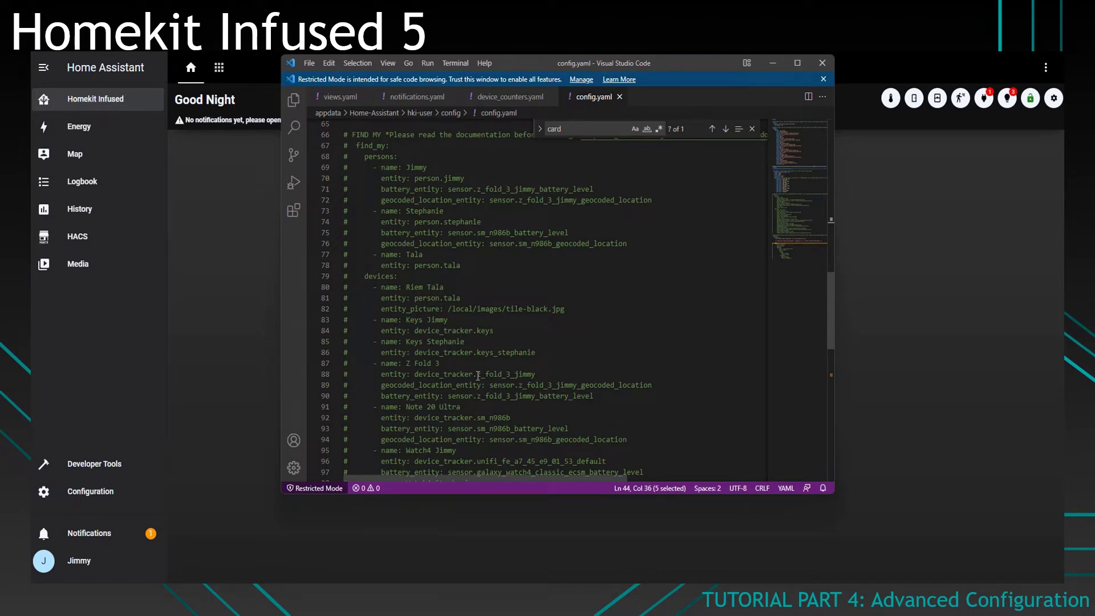
scroll(459, 399, "down", 2)
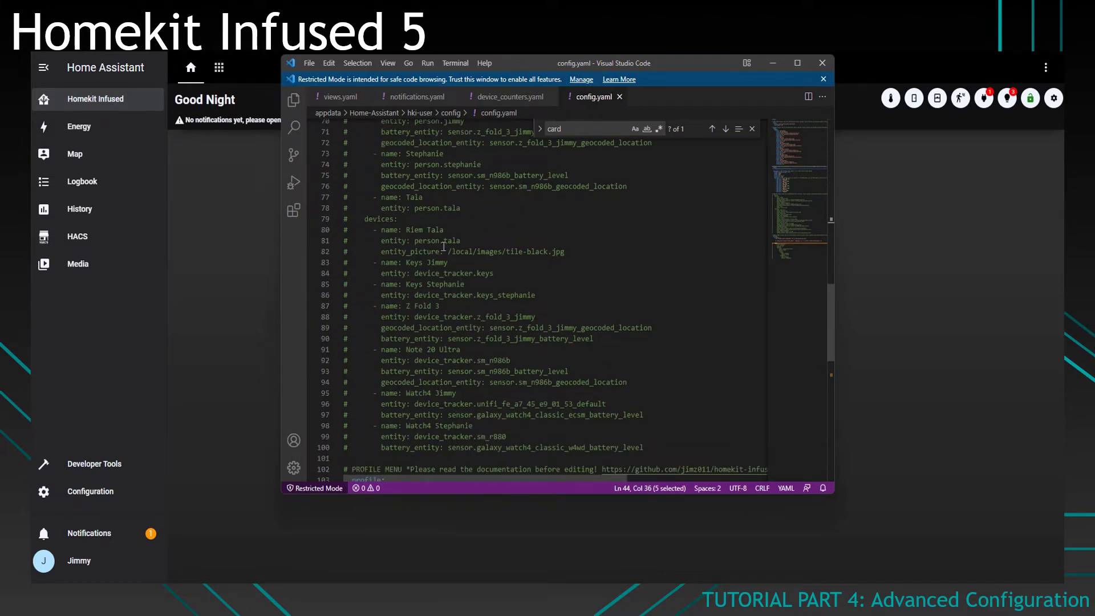
scroll(457, 389, "down", 3)
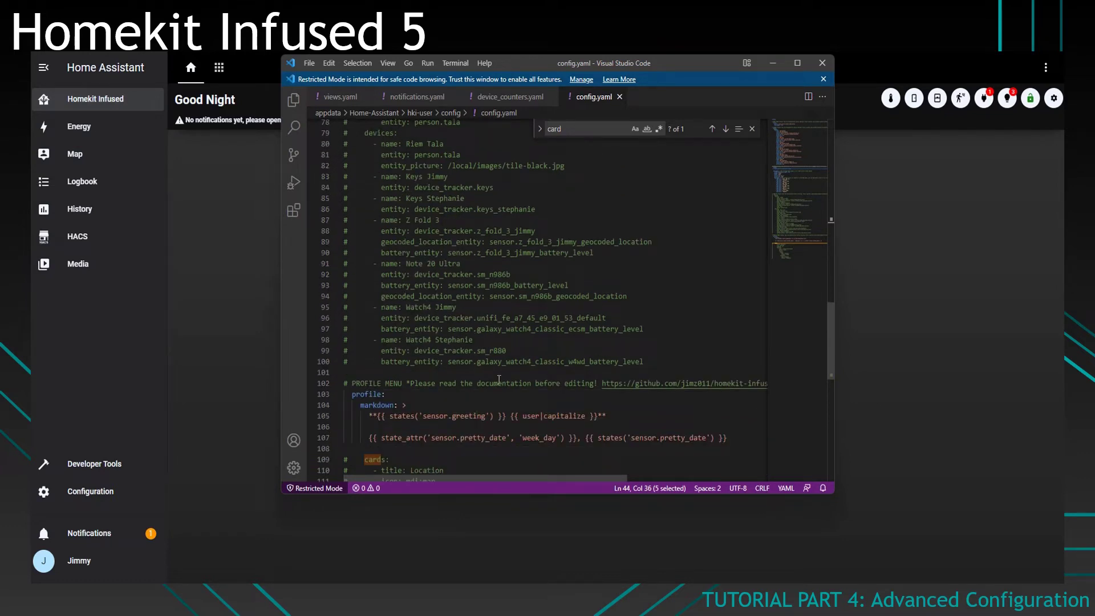
left_click(435, 351)
scroll(394, 302, "down", 4)
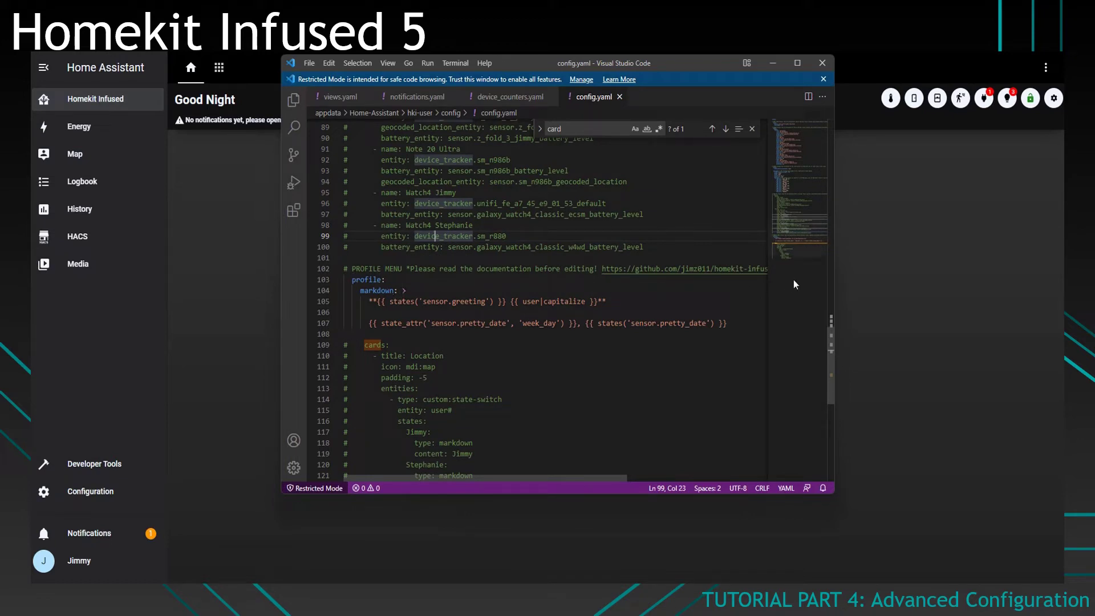
left_click_drag(677, 66, 616, 112)
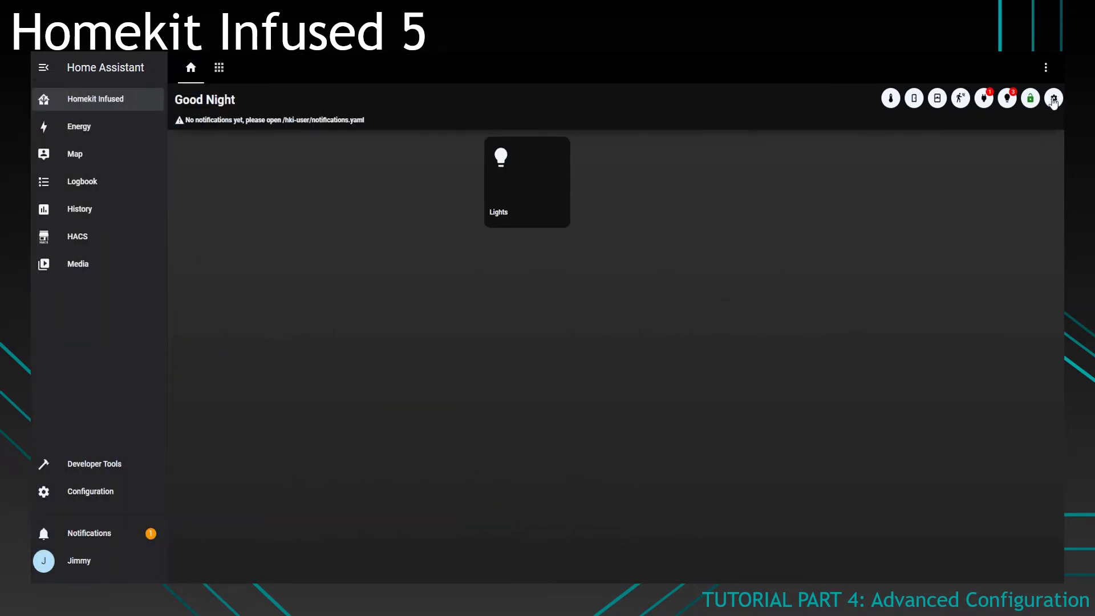
Open the HKI profile menu from the header and close it again.
left_click(1053, 99)
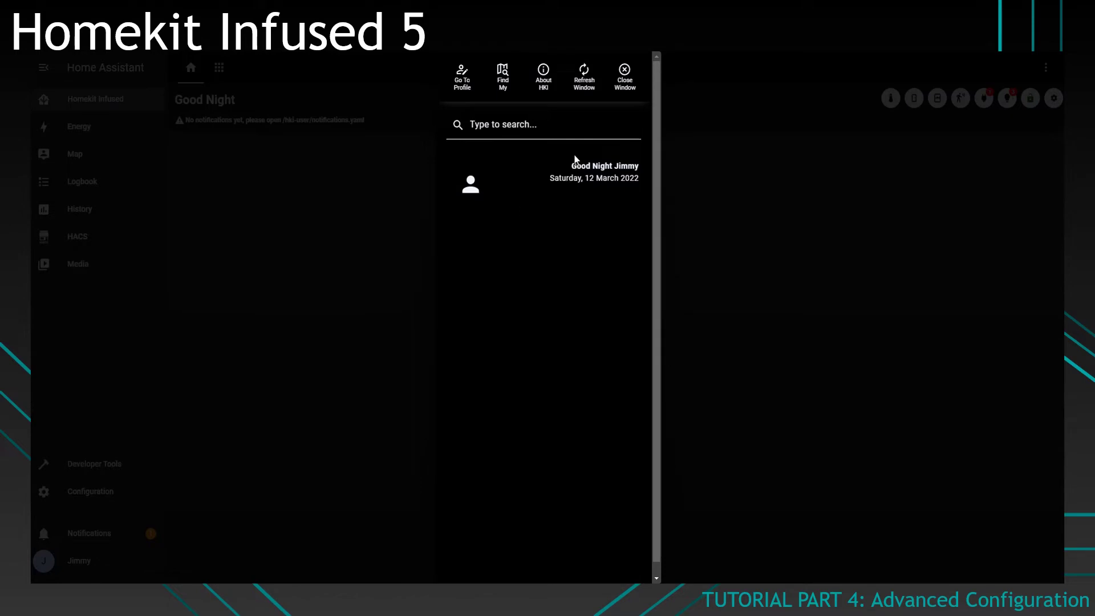
left_click(625, 70)
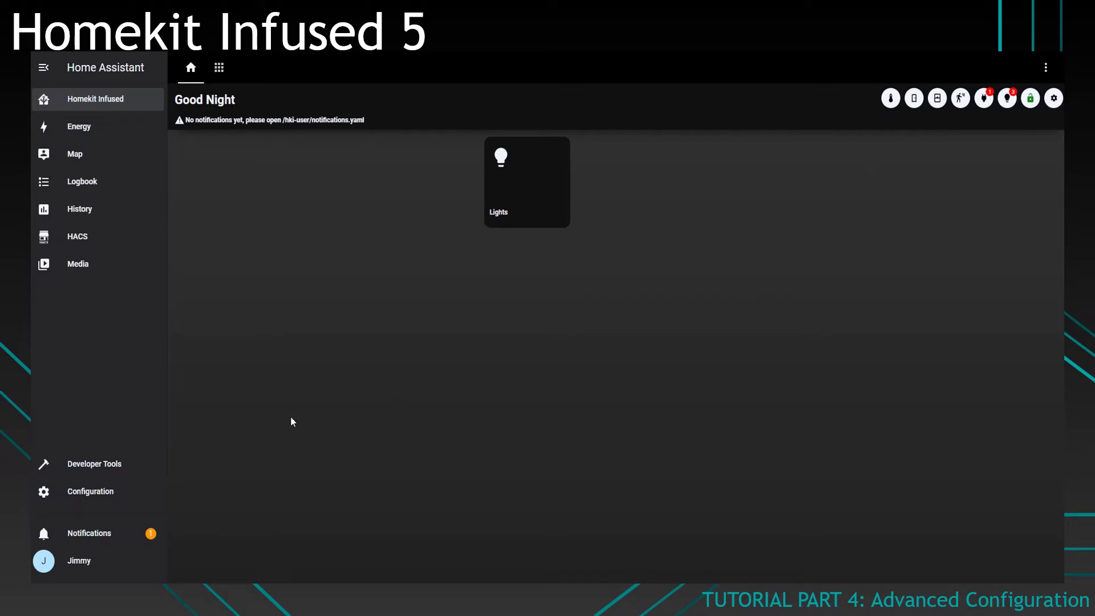
In People & Zones, give the person a cropped bean.jpg picture and update the entry.
left_click(72, 493)
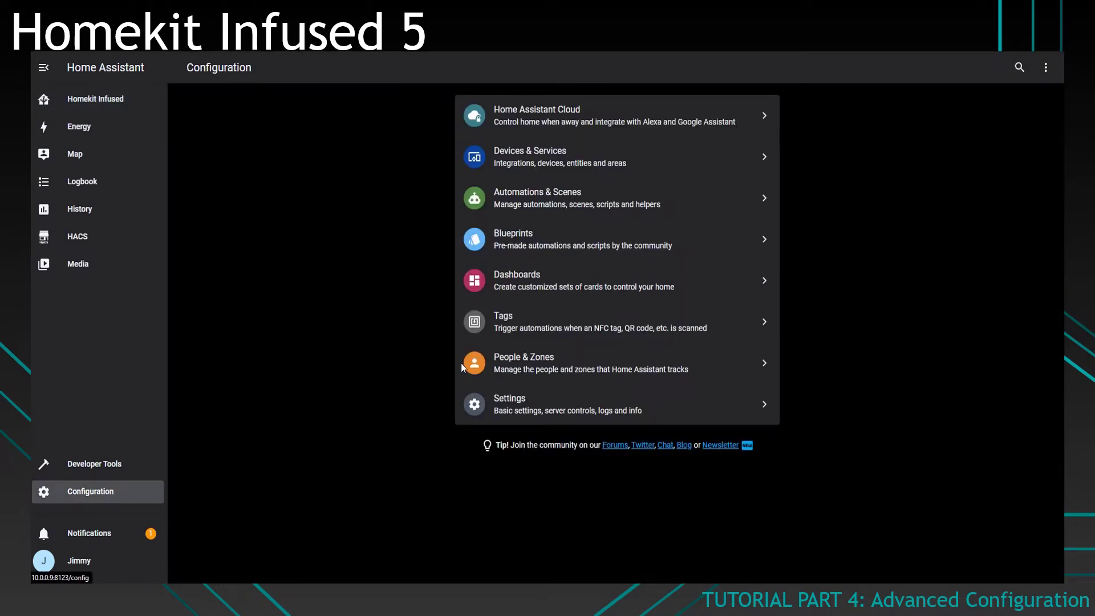
left_click(532, 360)
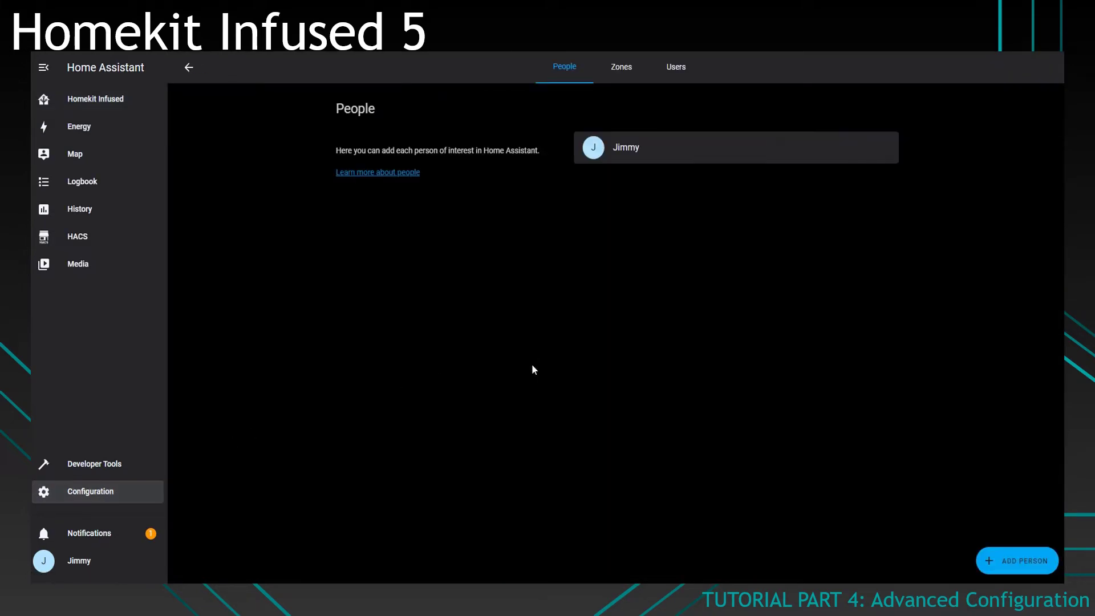
left_click(670, 148)
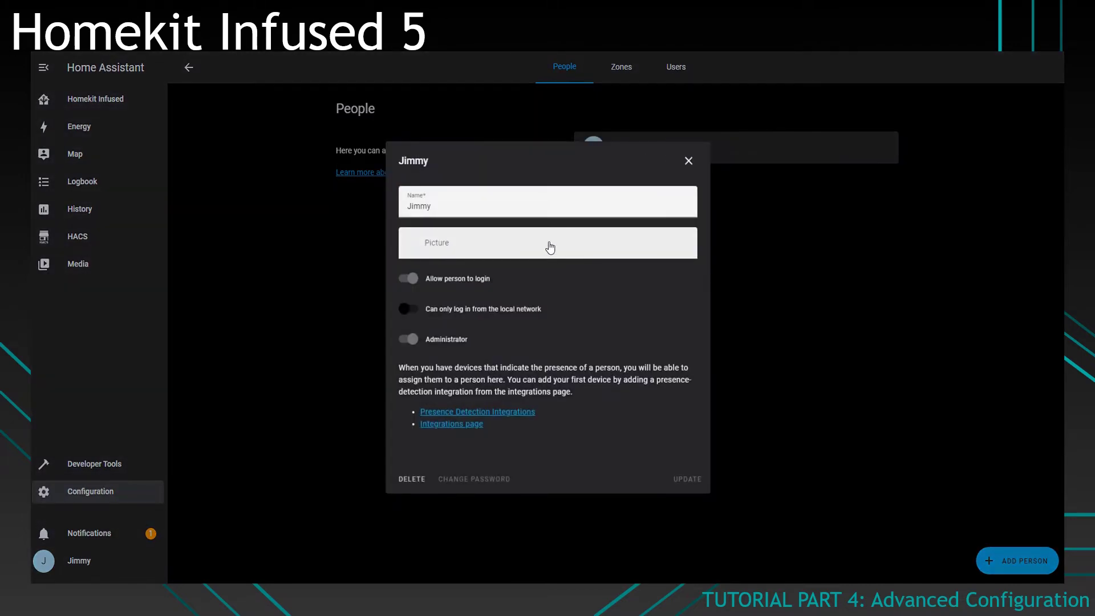
left_click(550, 246)
double_click(164, 96)
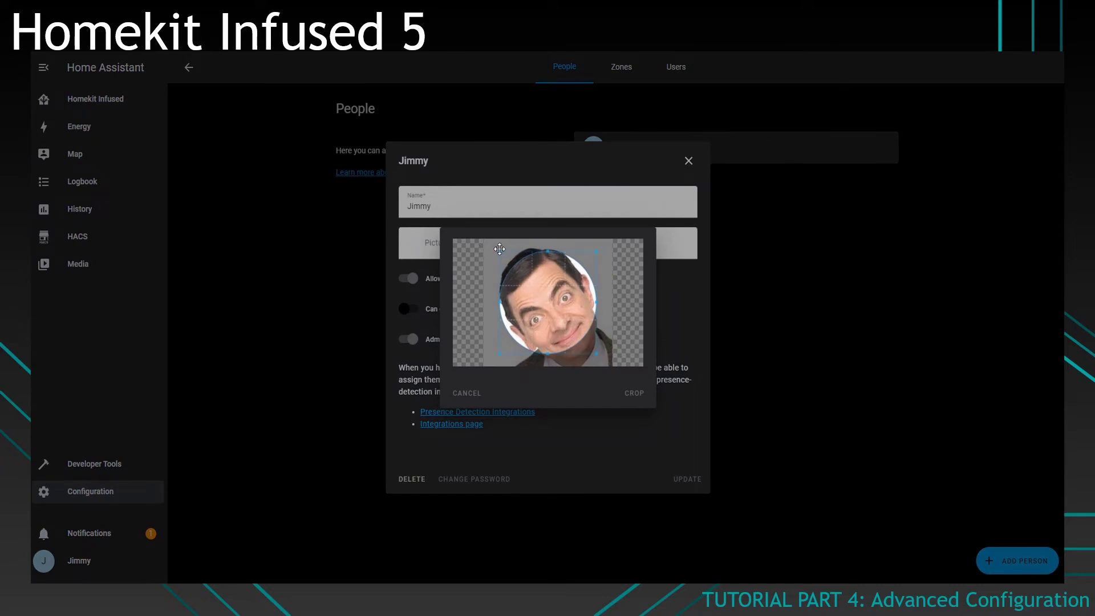
left_click_drag(498, 250, 483, 236)
left_click_drag(596, 352, 639, 399)
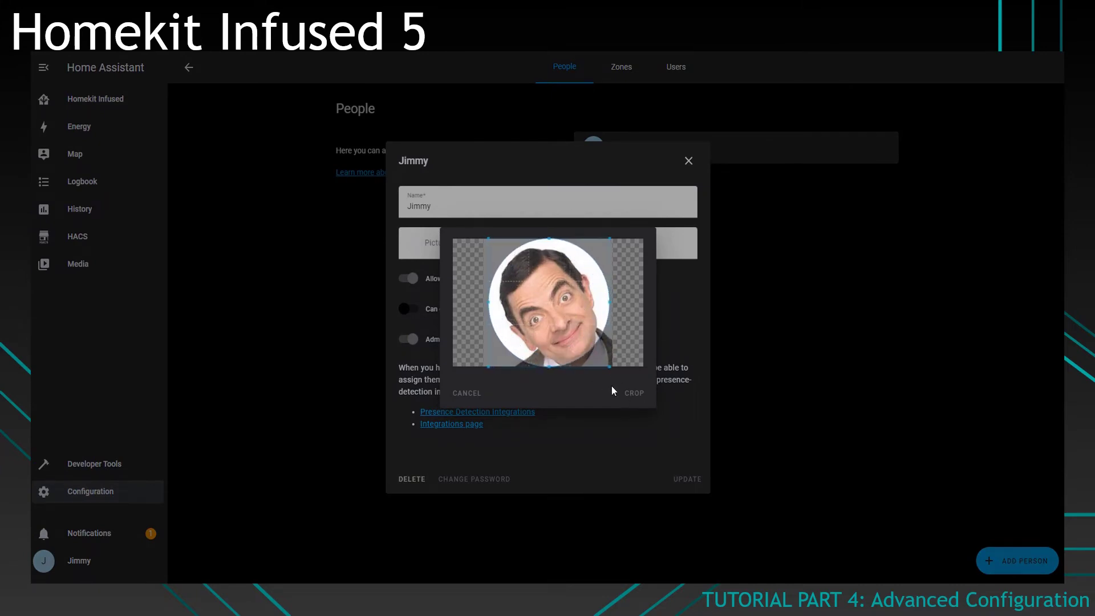
left_click(638, 393)
left_click(699, 510)
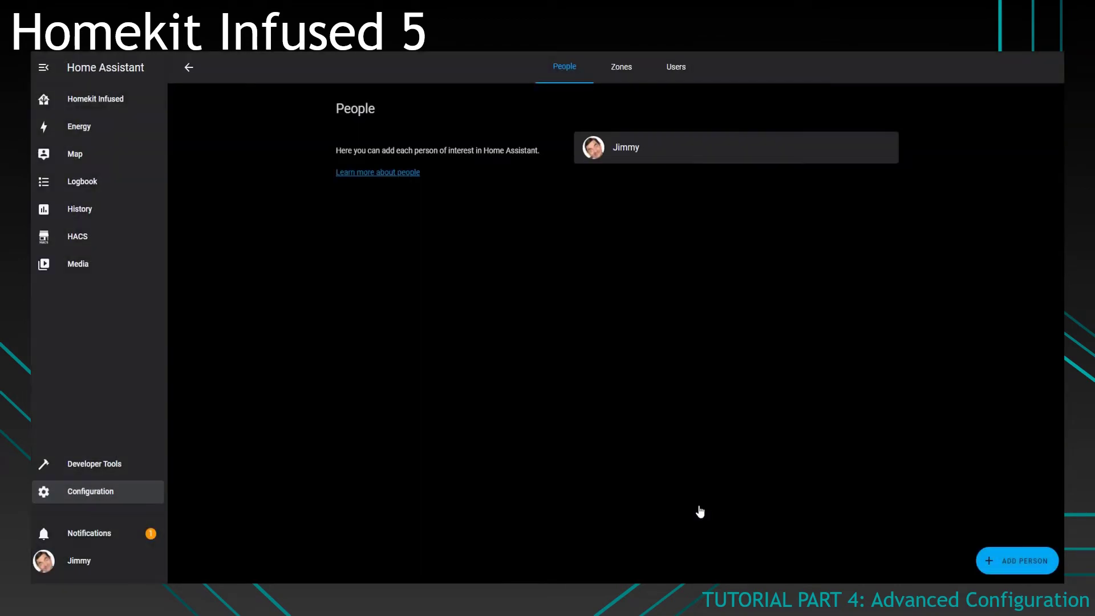
Return to the Homekit Infused dashboard and open the profile menu to check the new avatar.
left_click(125, 107)
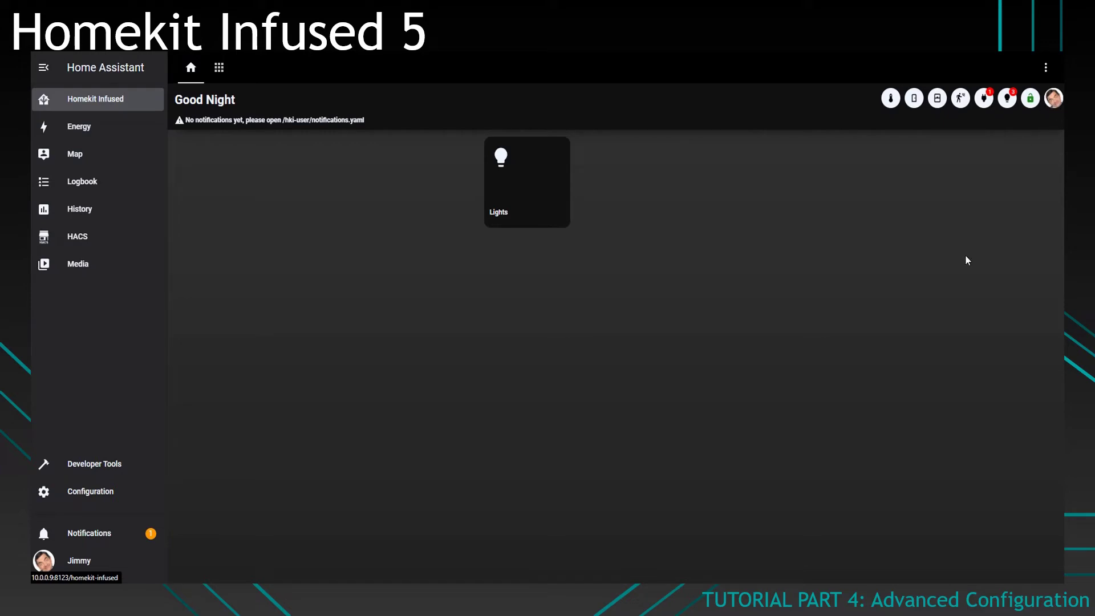
left_click(1053, 99)
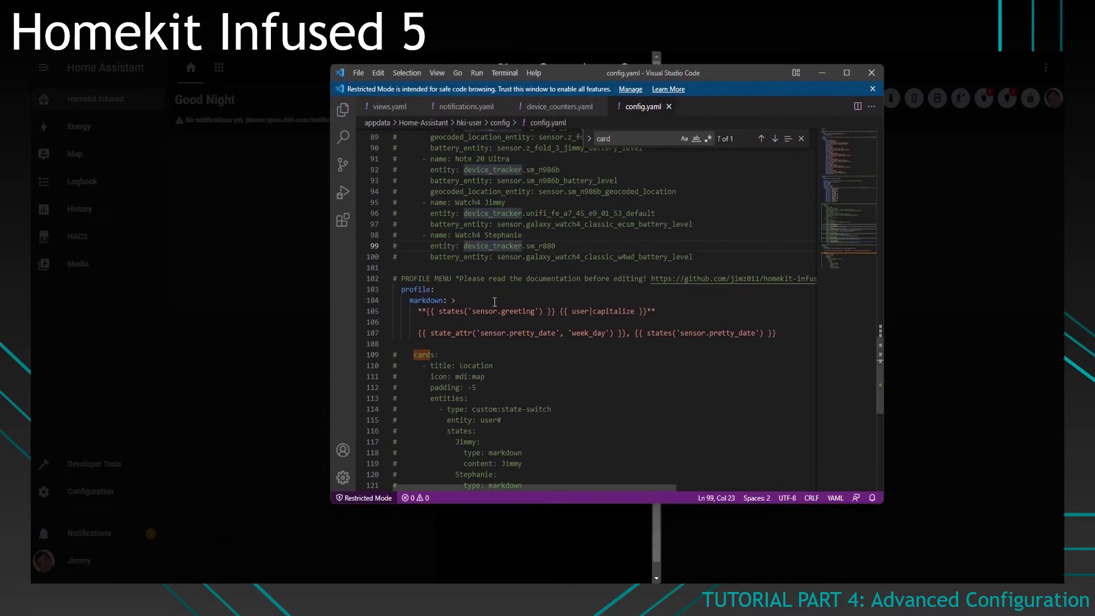
Replace the profile markdown's greeting and date template with 'Hello World!'.
left_click_drag(778, 332, 321, 318)
left_click(636, 319)
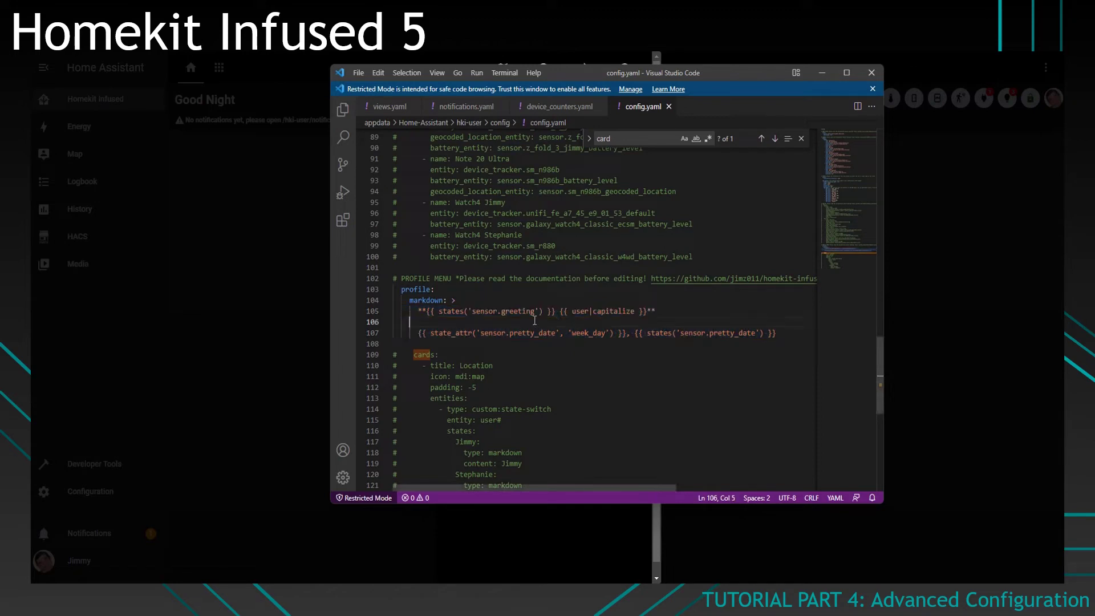
scroll(462, 308, "down", 2)
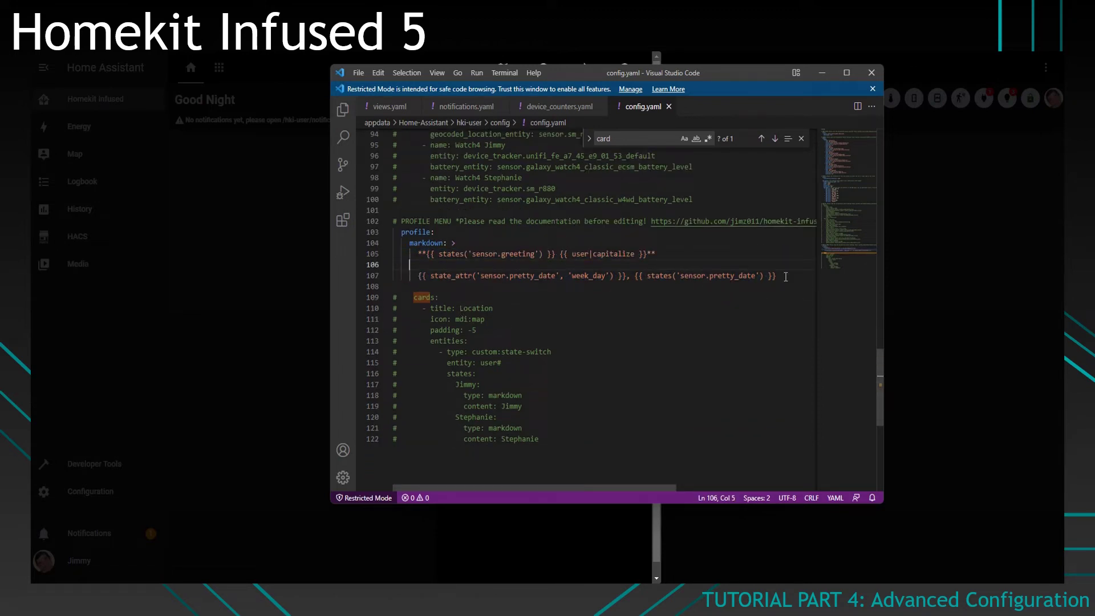
left_click_drag(785, 277, 419, 254)
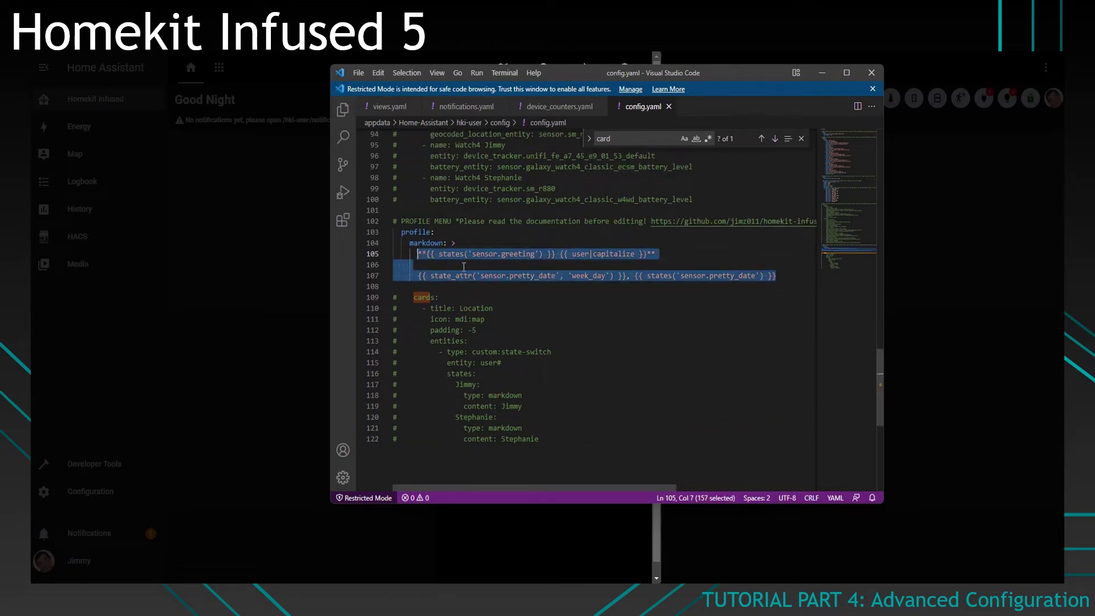
type("Hello World!")
left_click(503, 260)
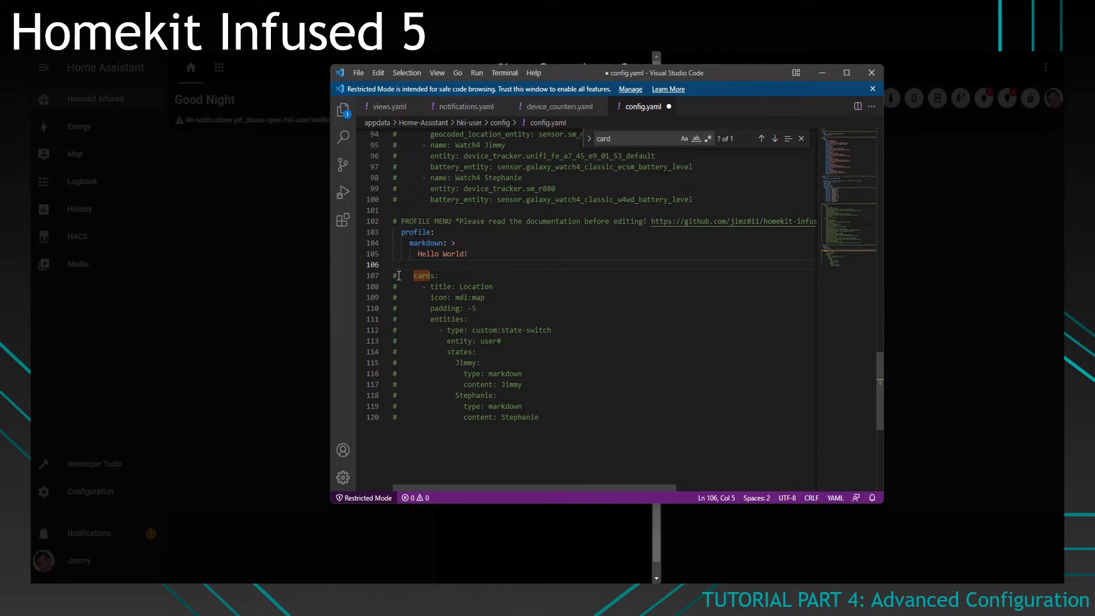
Remove the # comment marks on lines 107–120 to uncomment the Location cards block.
left_click_drag(398, 275, 394, 419)
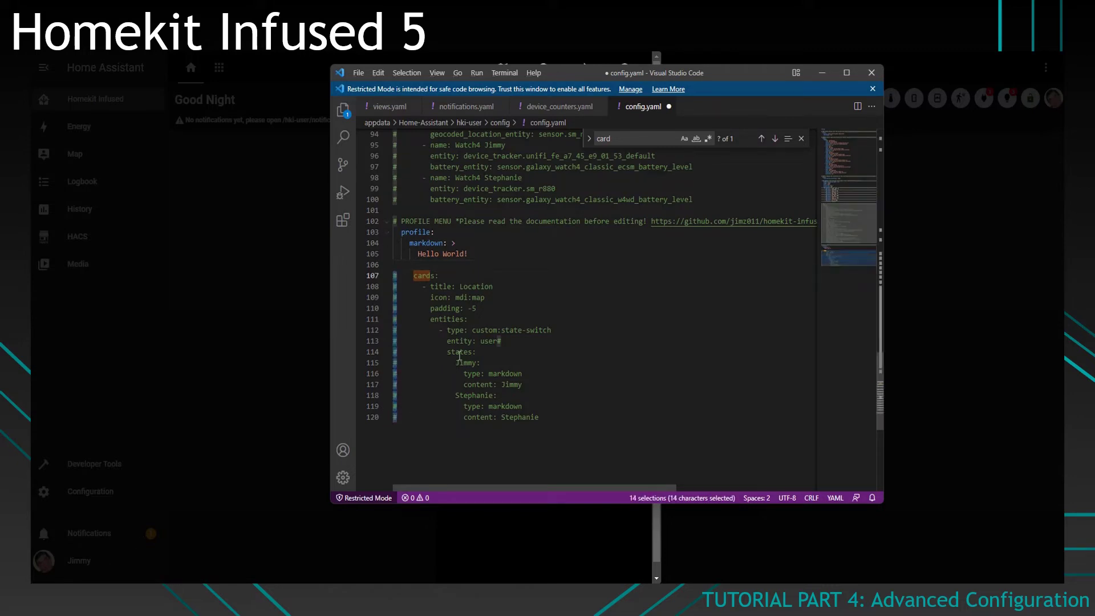
key("BackSpace")
left_click(488, 275)
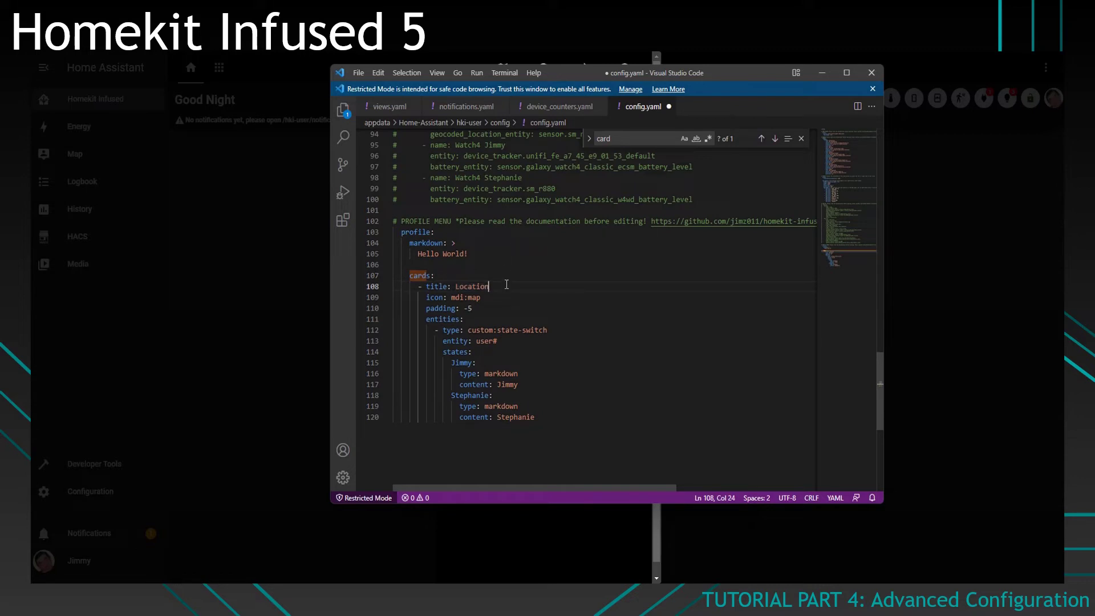
left_click_drag(706, 76, 682, 99)
left_click(391, 324)
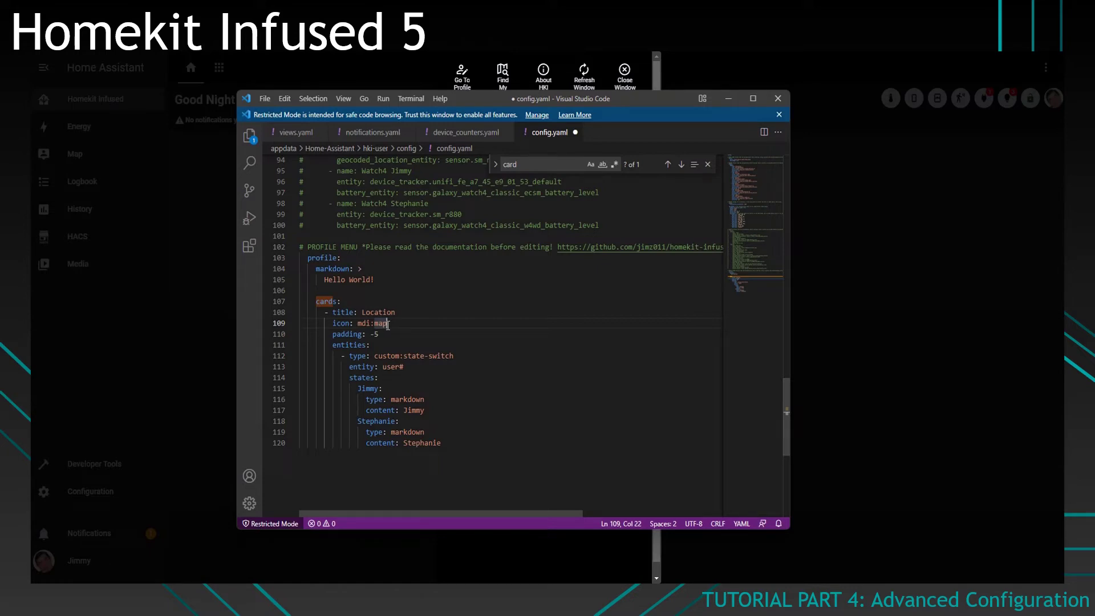
Browse the HKI configuration docs and read the alarm configuration page's example YAML.
scroll(387, 324, "down", 2)
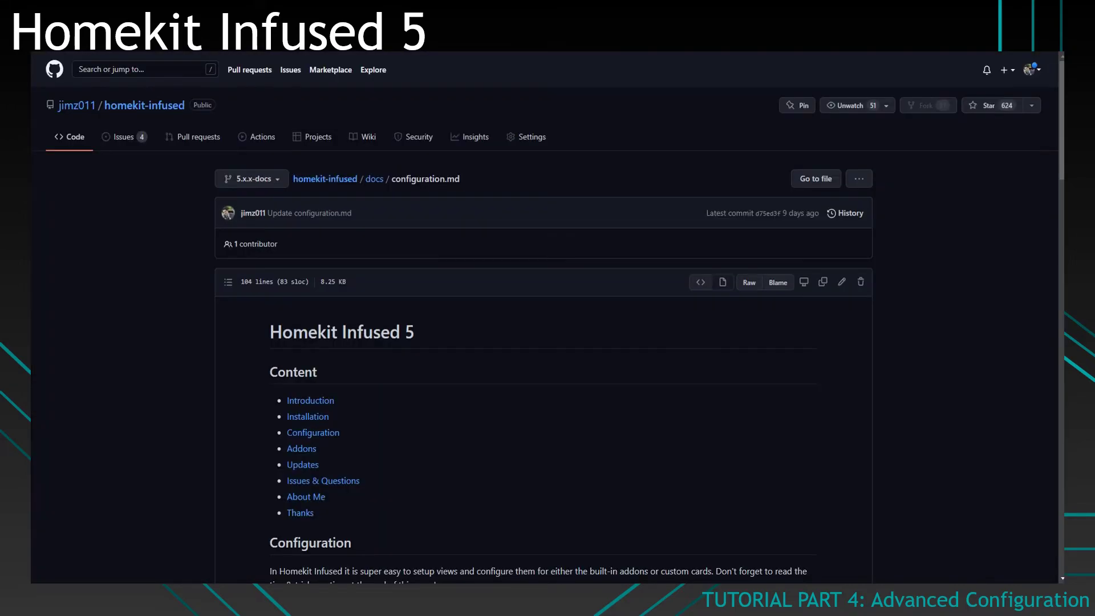
scroll(467, 280, "down", 2)
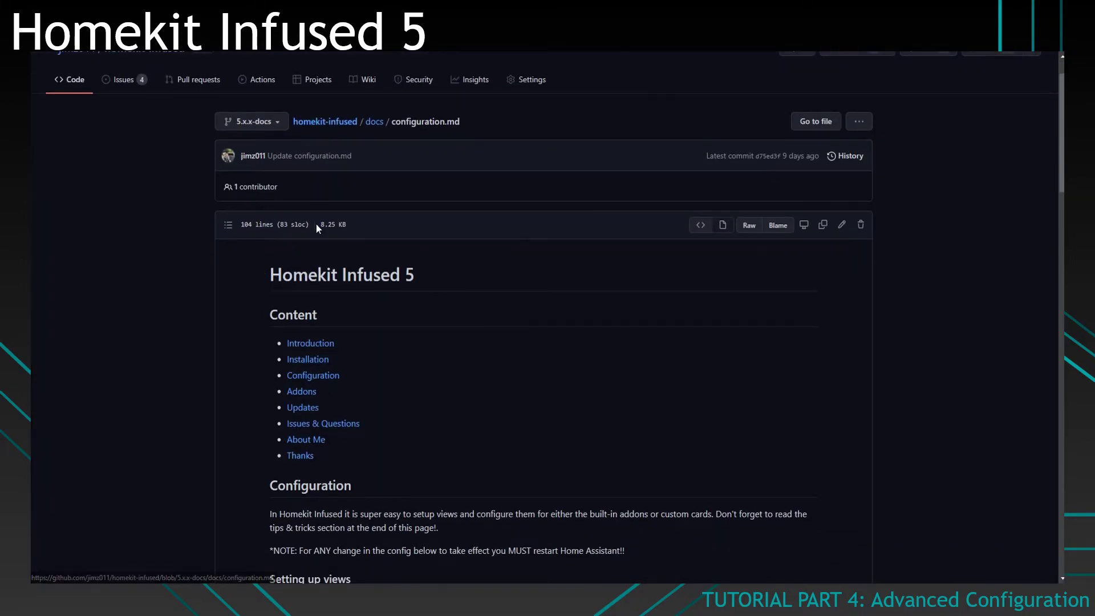
scroll(243, 341, "down", 15)
scroll(244, 346, "down", 10)
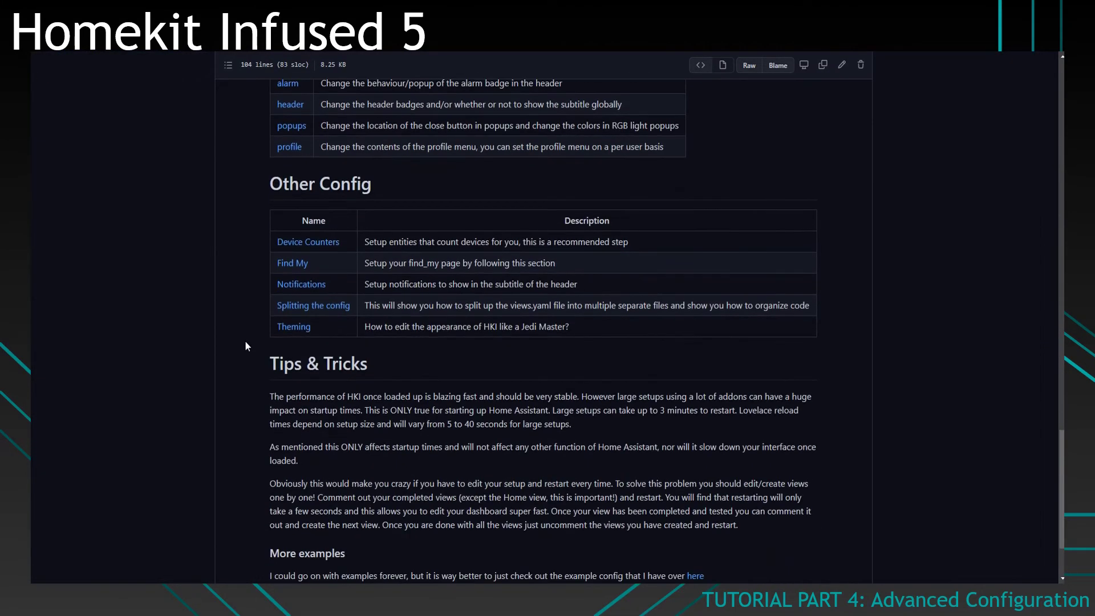
scroll(244, 342, "up", 4)
scroll(273, 239, "down", 1)
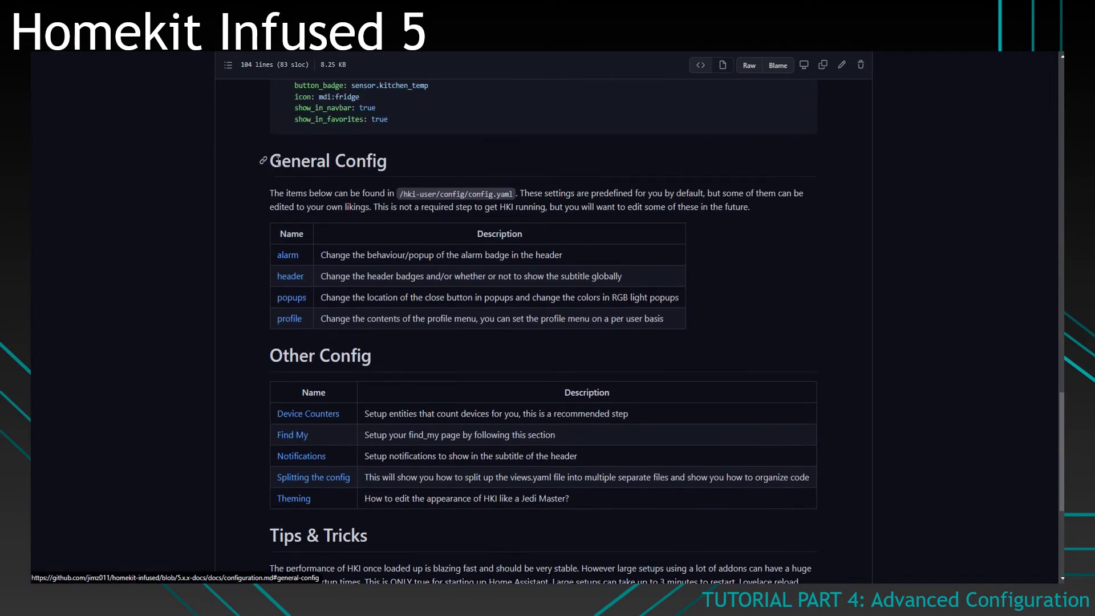
left_click(286, 256)
scroll(355, 261, "down", 10)
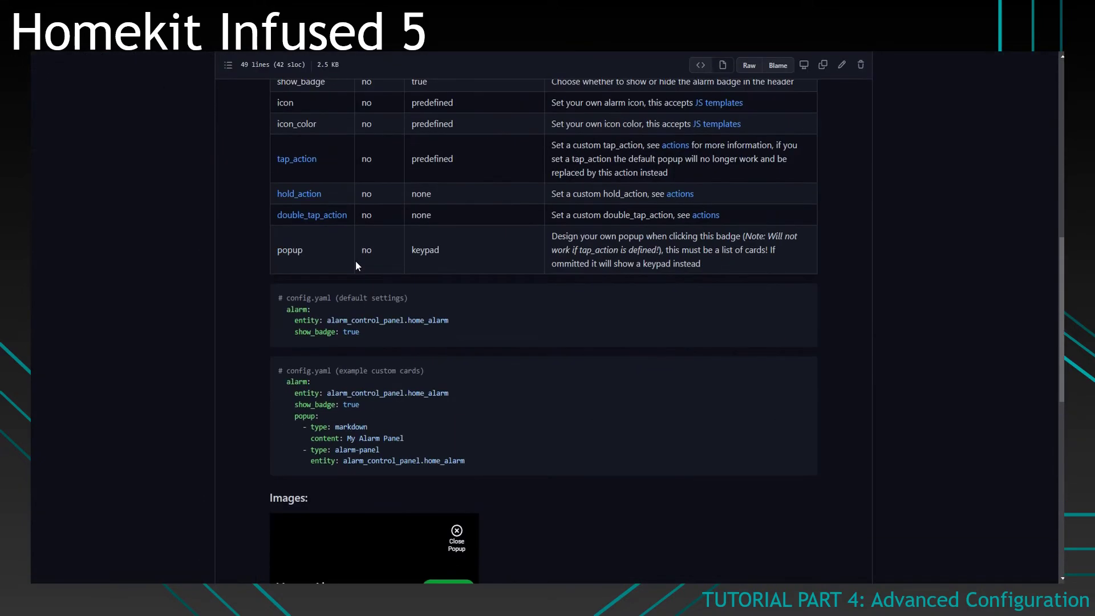
scroll(393, 289, "down", 3)
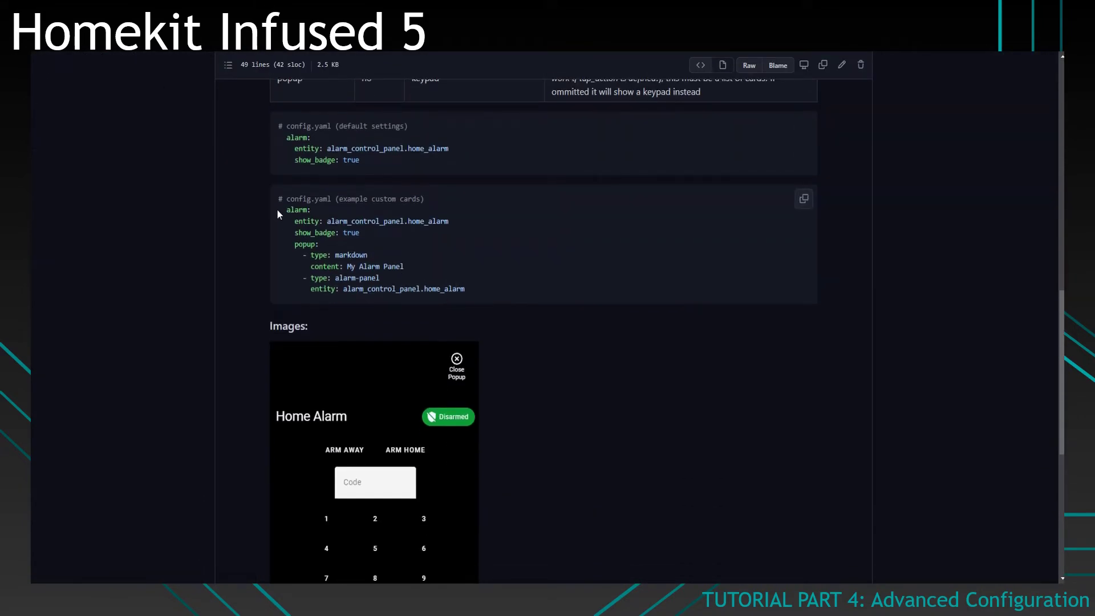
left_click_drag(280, 213, 508, 290)
scroll(508, 289, "down", 2)
scroll(498, 371, "down", 5)
scroll(486, 386, "up", 8)
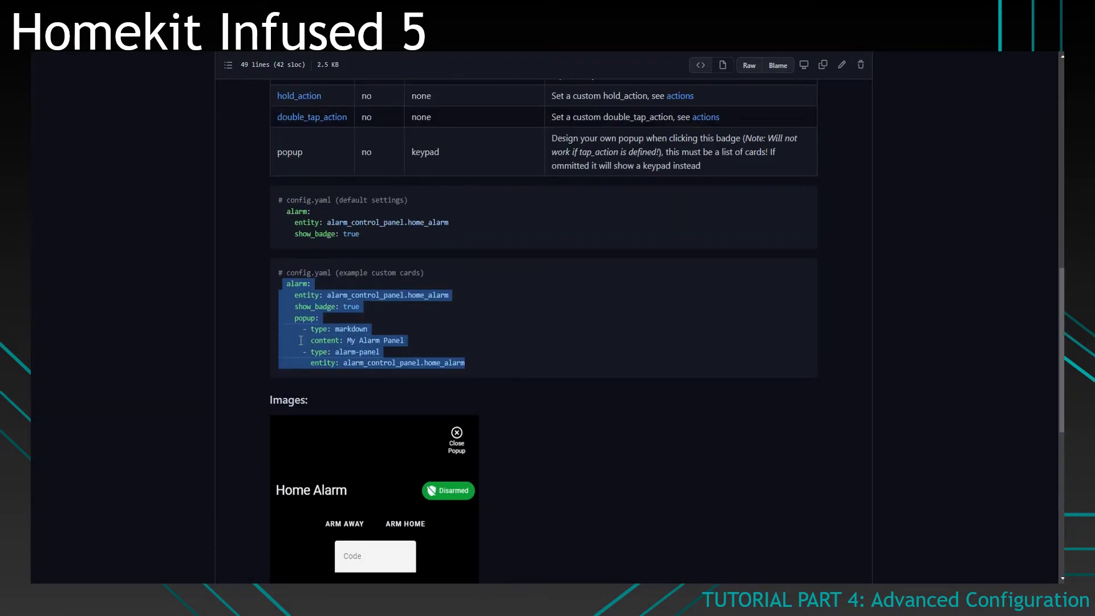
left_click(463, 348)
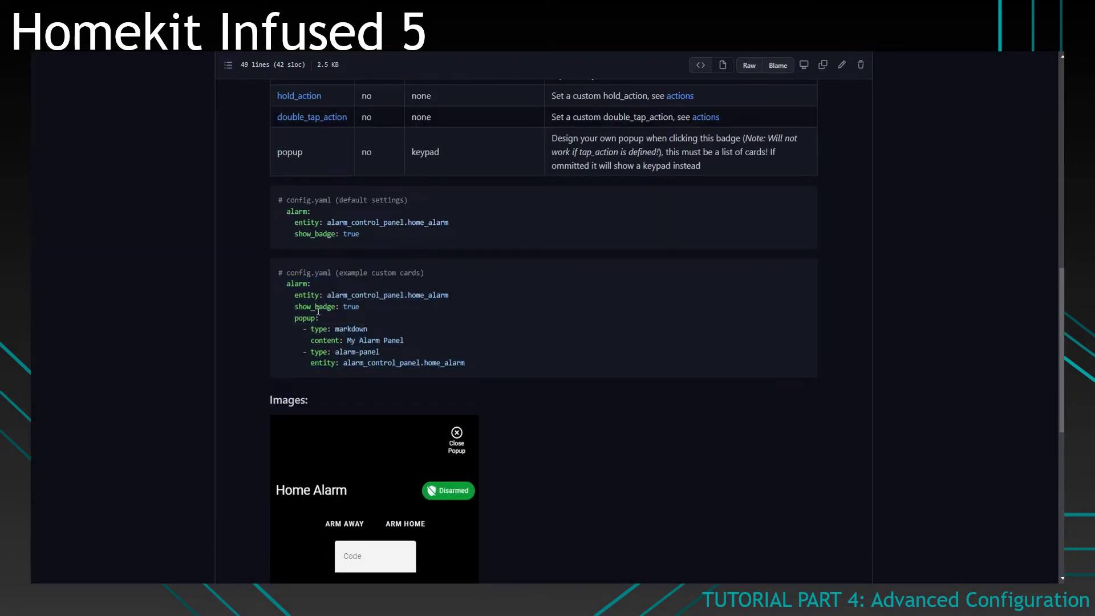
key("alt+Left")
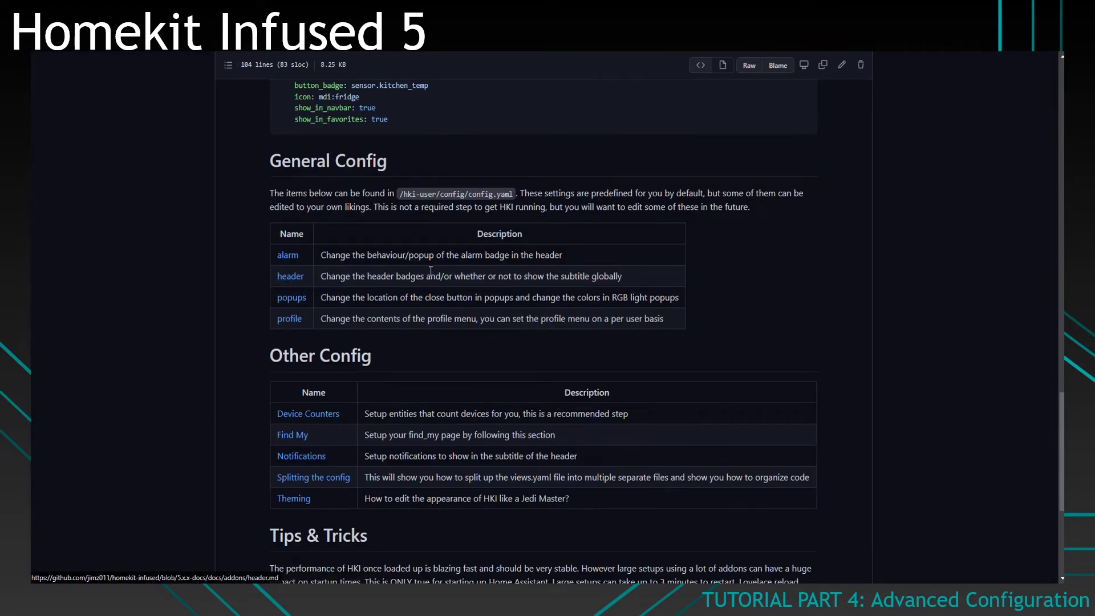
Look through the header and popups configuration docs.
left_click(285, 277)
scroll(415, 320, "down", 5)
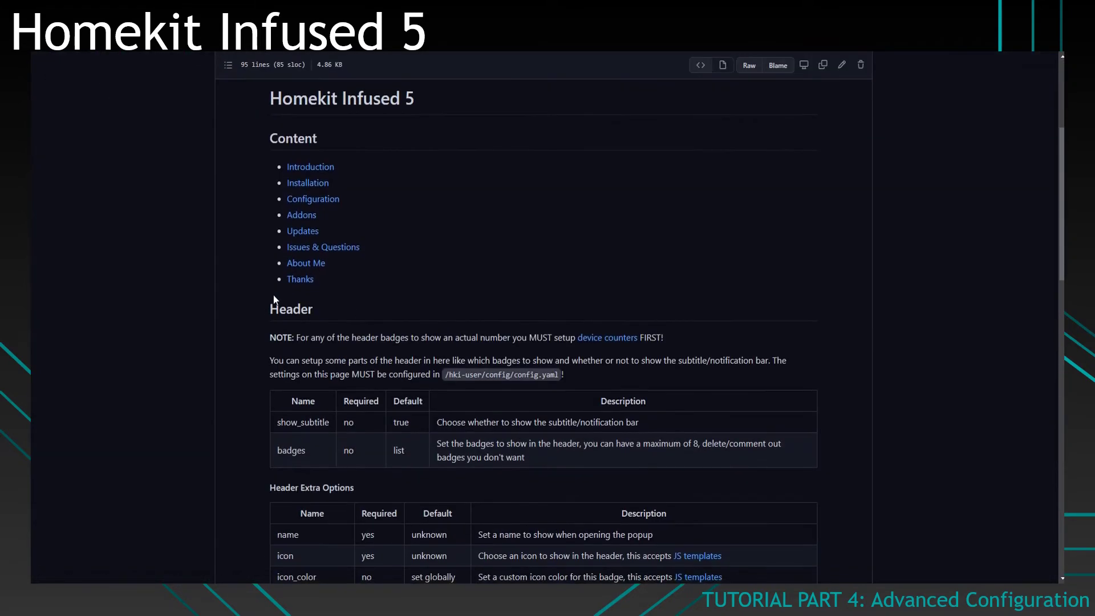
scroll(273, 295, "down", 3)
scroll(293, 368, "down", 7)
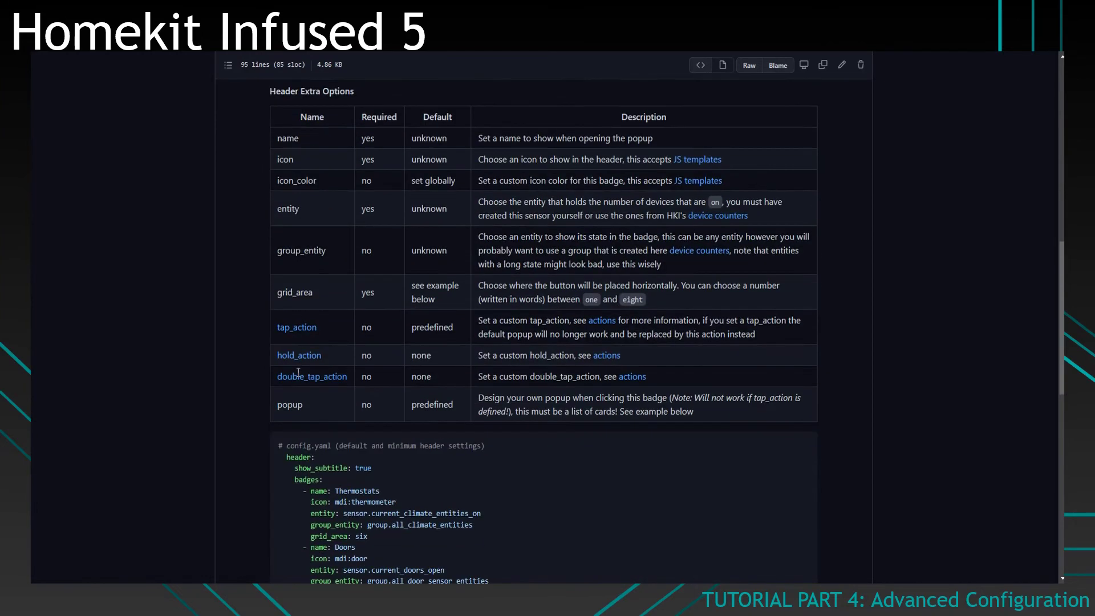
scroll(334, 428, "up", 6)
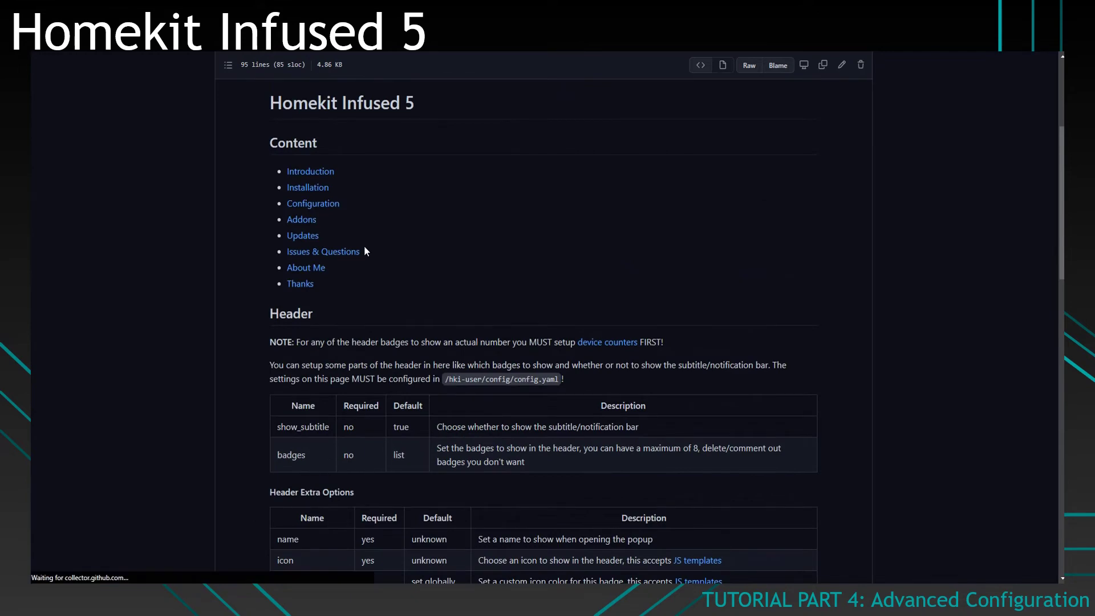
scroll(364, 245, "down", 15)
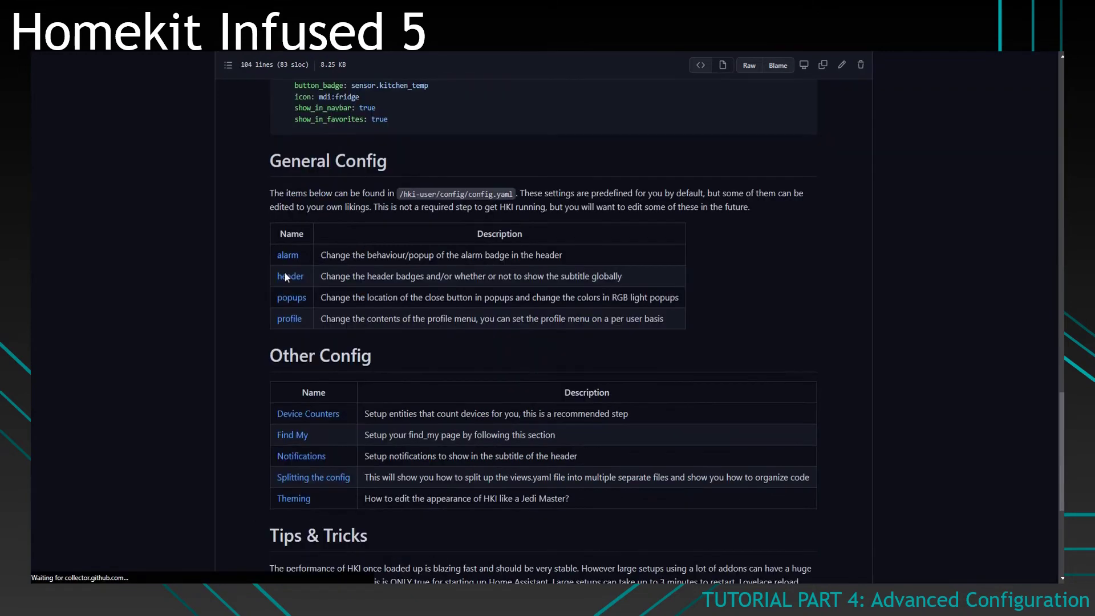
left_click(287, 306)
scroll(359, 308, "down", 5)
scroll(342, 313, "down", 2)
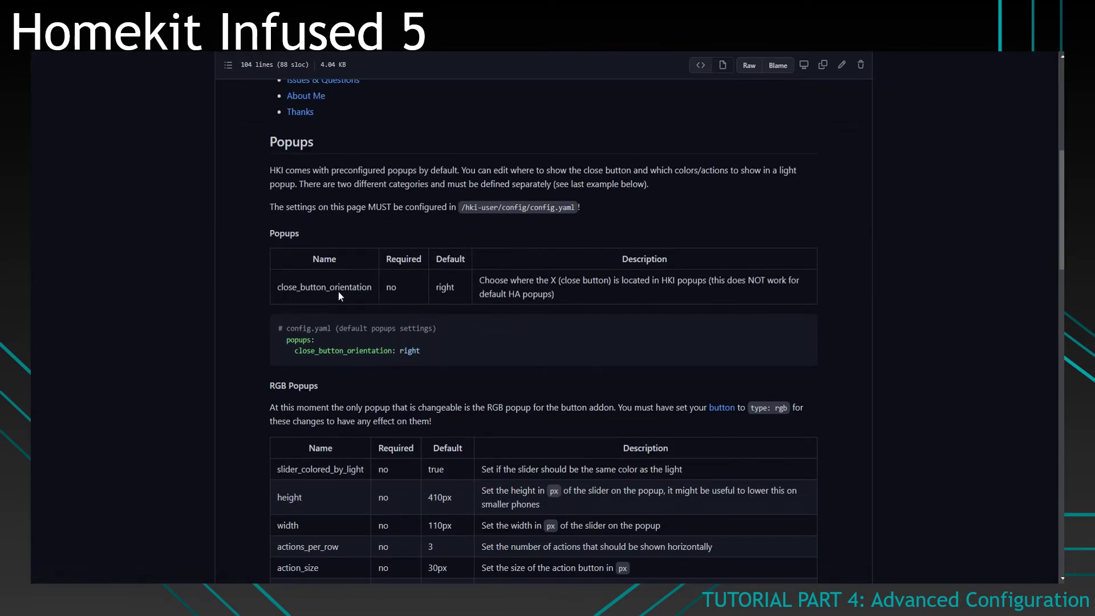
scroll(249, 326, "down", 3)
key("alt+Left")
Open the profile menu docs and scroll to the Profile Cards Extra Options table.
left_click(287, 320)
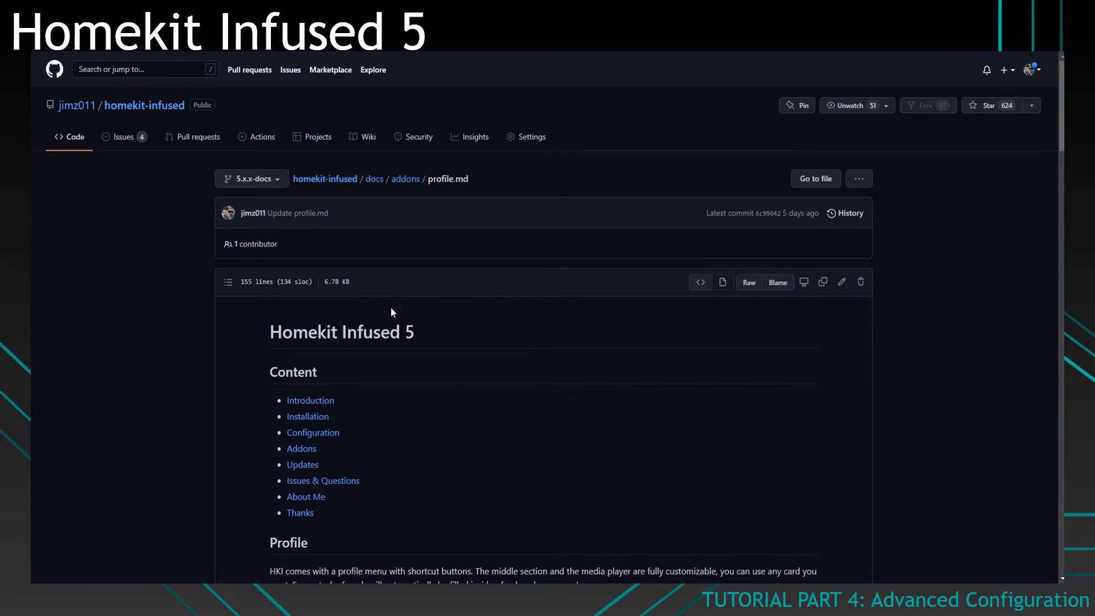
scroll(391, 312, "down", 10)
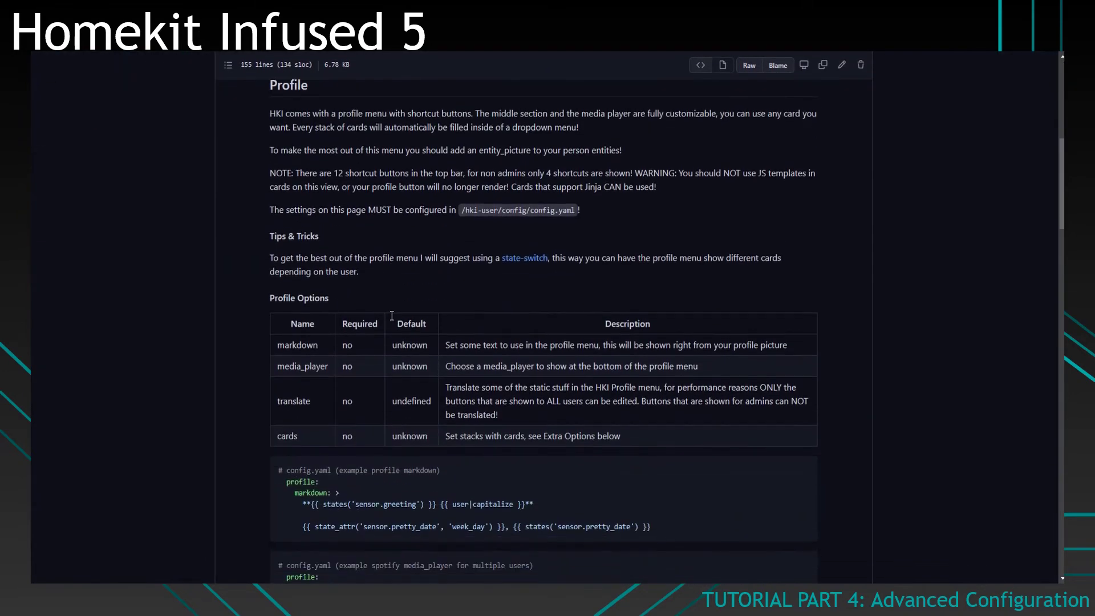
scroll(391, 319, "down", 1)
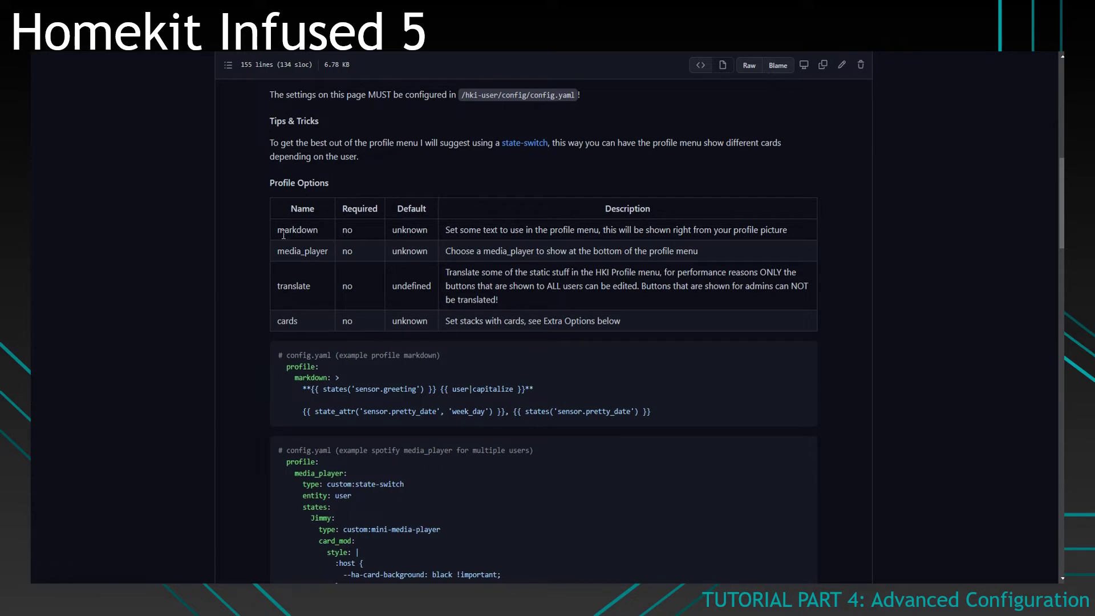
scroll(510, 278, "down", 3)
Place the config.yaml editor beside the docs, showing the Hello World profile section.
left_click(276, 576)
scroll(390, 320, "up", 3)
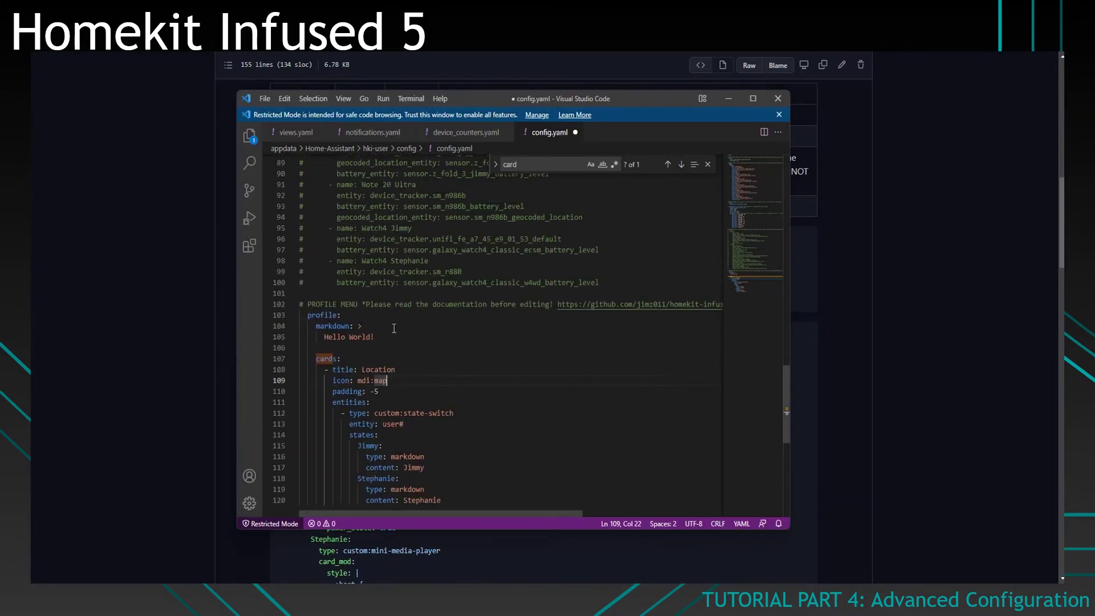
left_click(389, 337)
left_click_drag(525, 101, 676, 62)
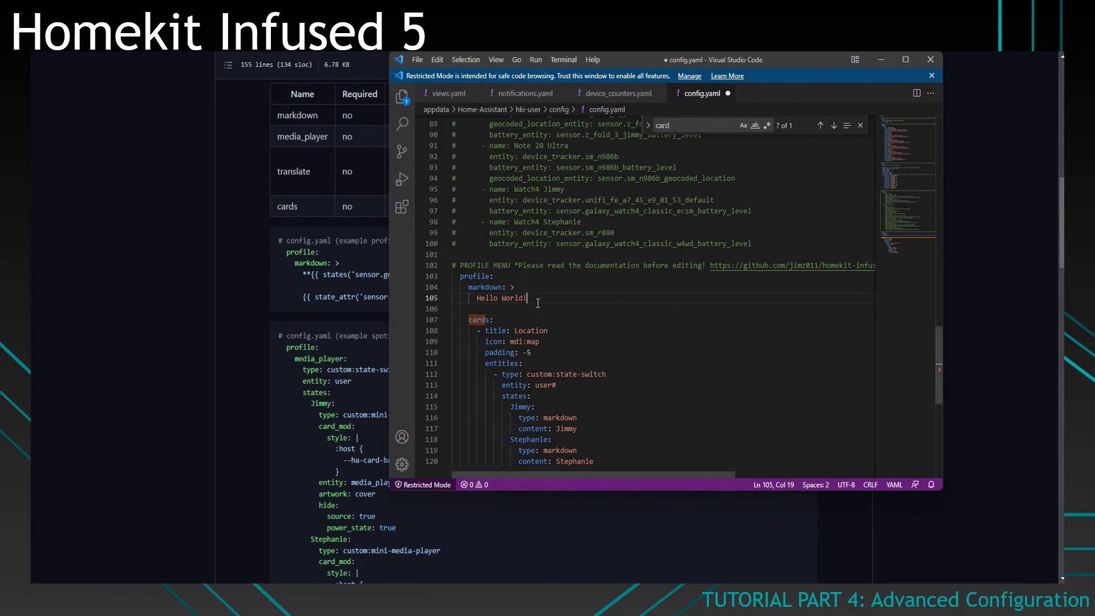
left_click(503, 330)
scroll(503, 330, "down", 2)
left_click(192, 372)
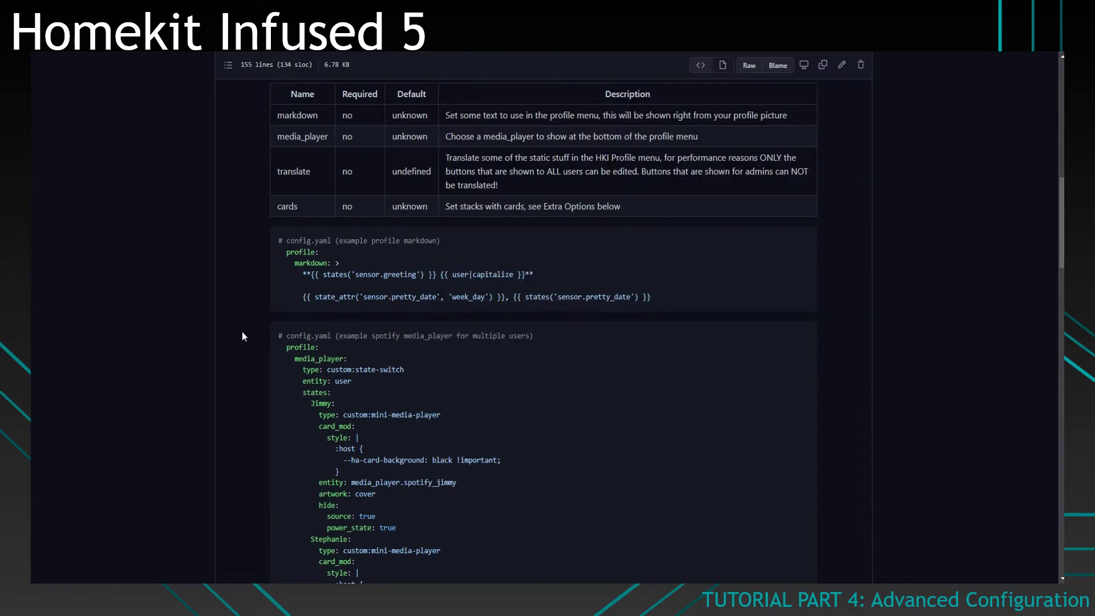
scroll(254, 330, "down", 8)
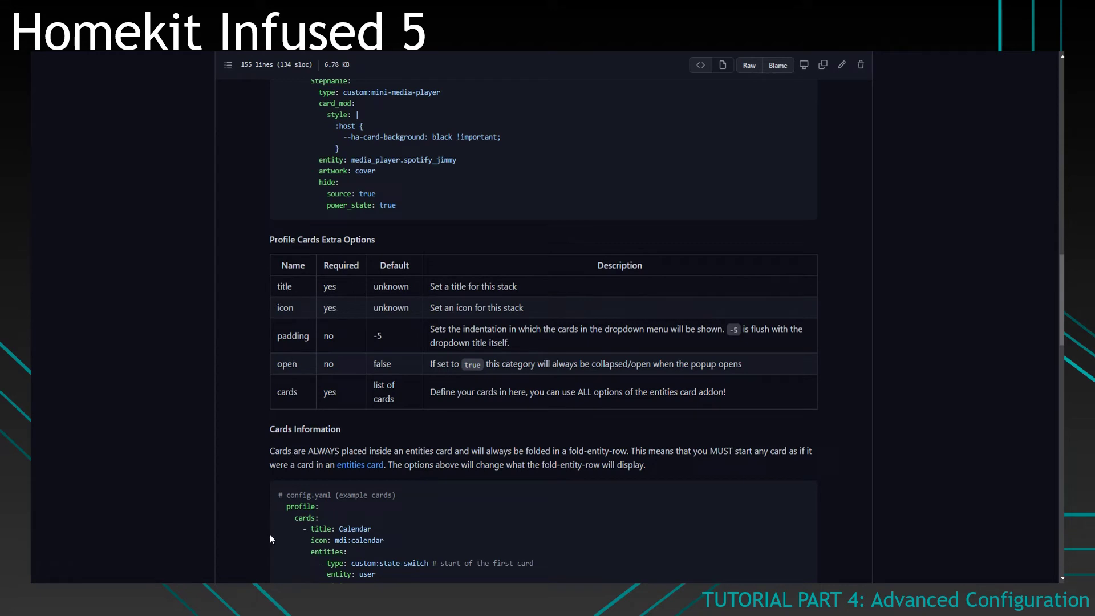
key("alt+Tab")
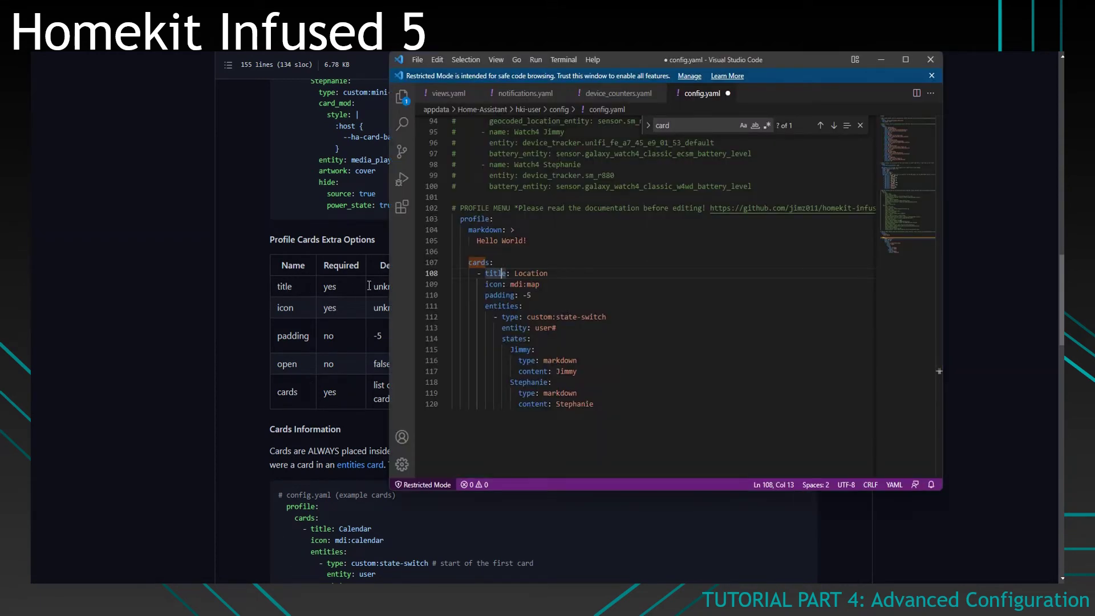
Retitle the line 108 stack from Location to Markdown Cards and select its padding: -5 line.
left_click_drag(652, 55, 772, 55)
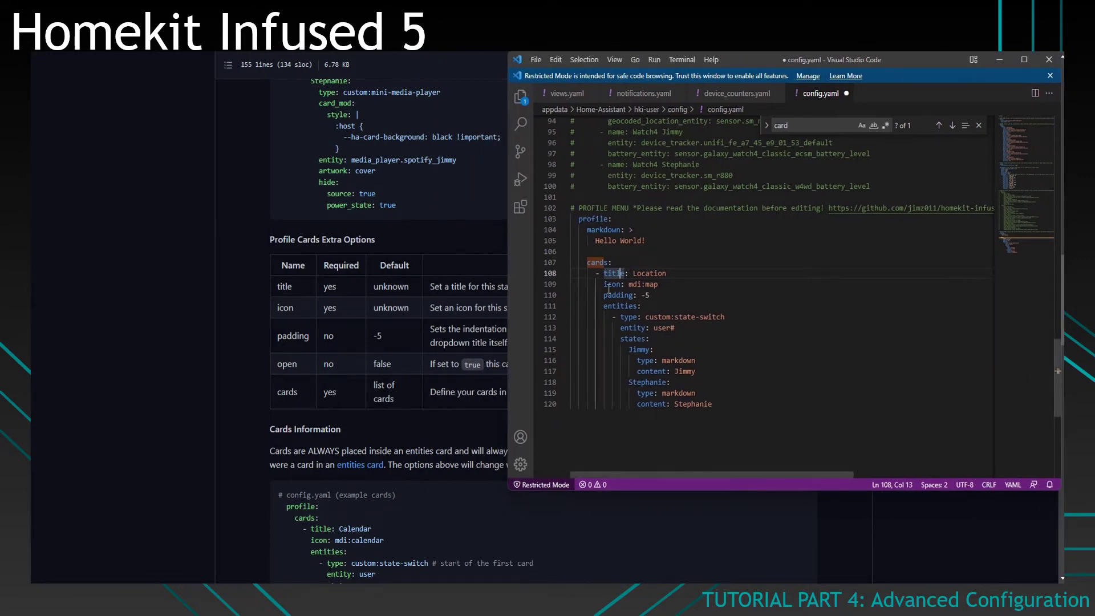
double_click(651, 272)
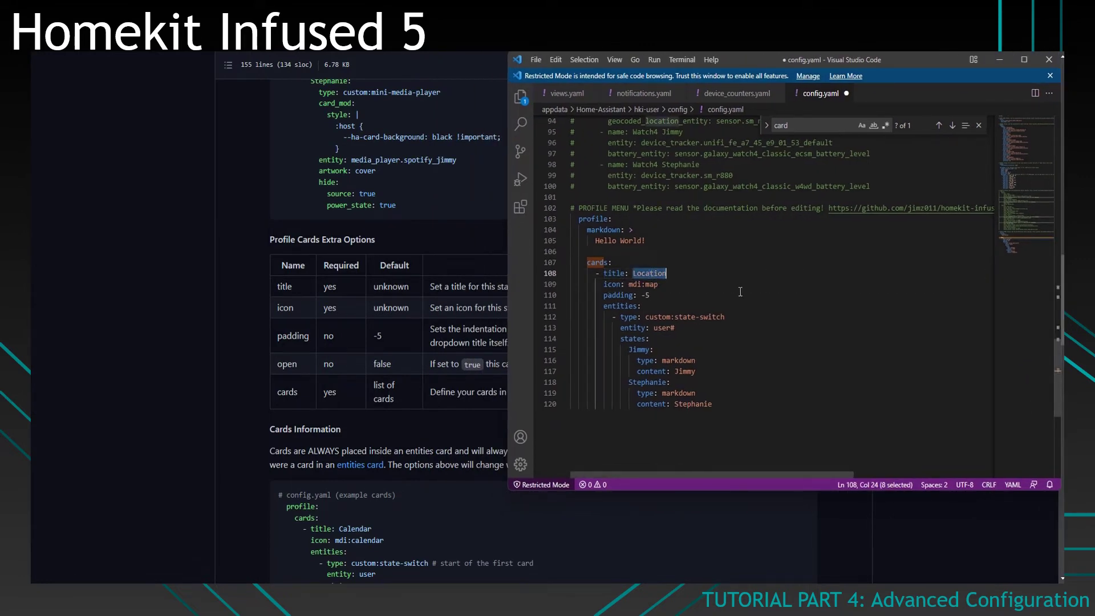
type("Mark")
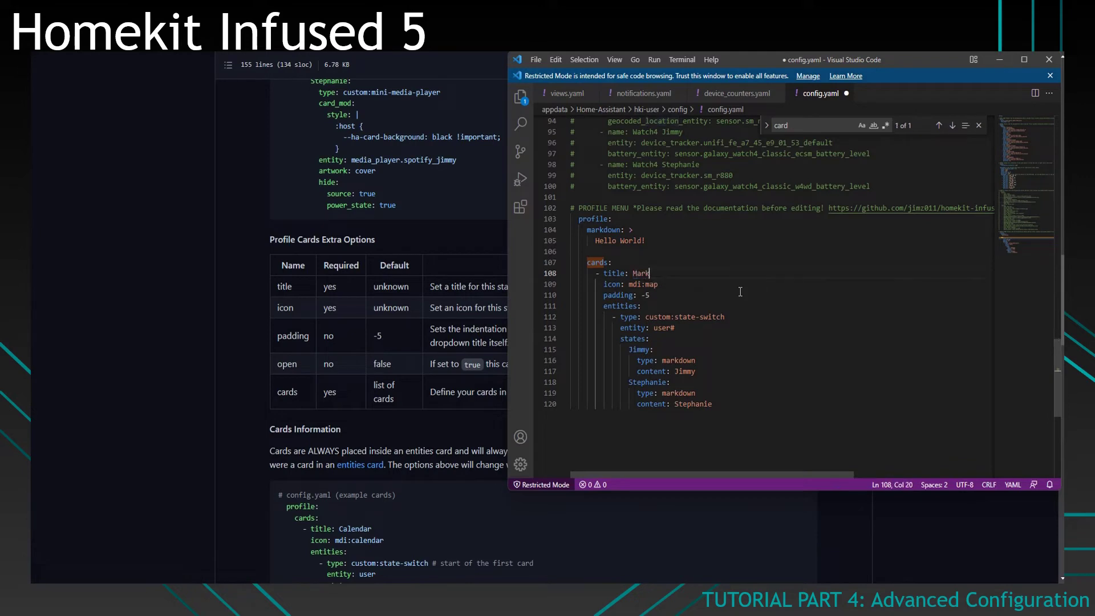
type("down Cards")
double_click(652, 284)
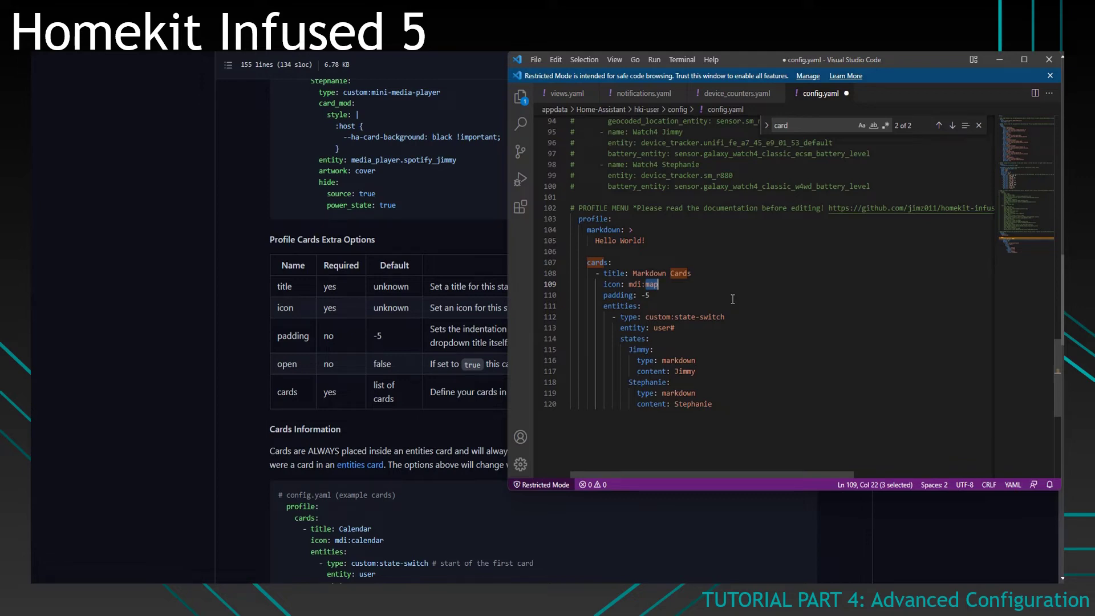
left_click(680, 294)
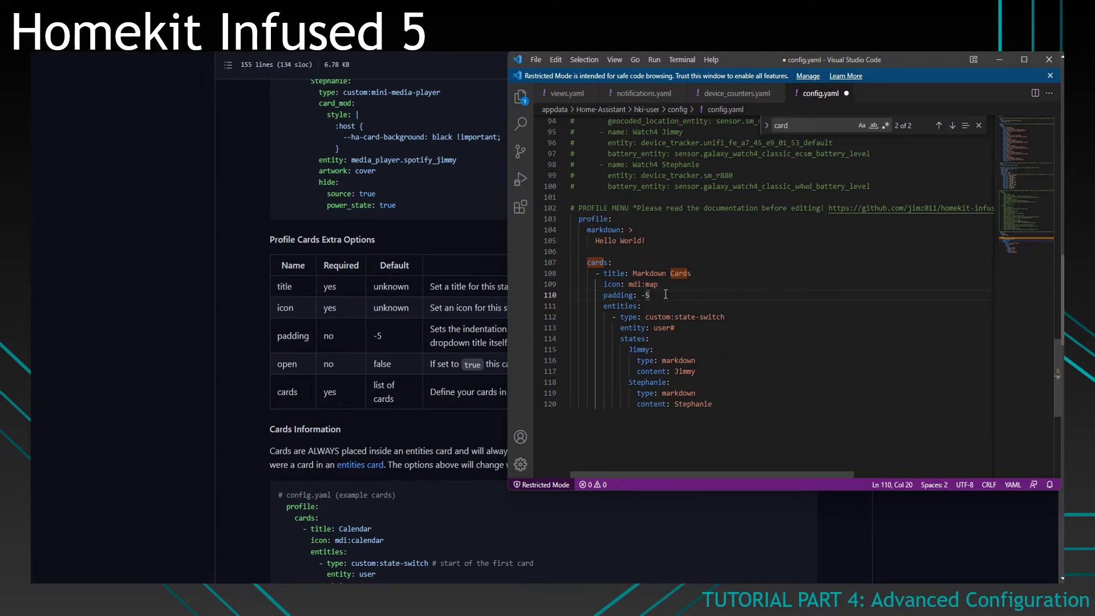
left_click_drag(668, 294, 604, 294)
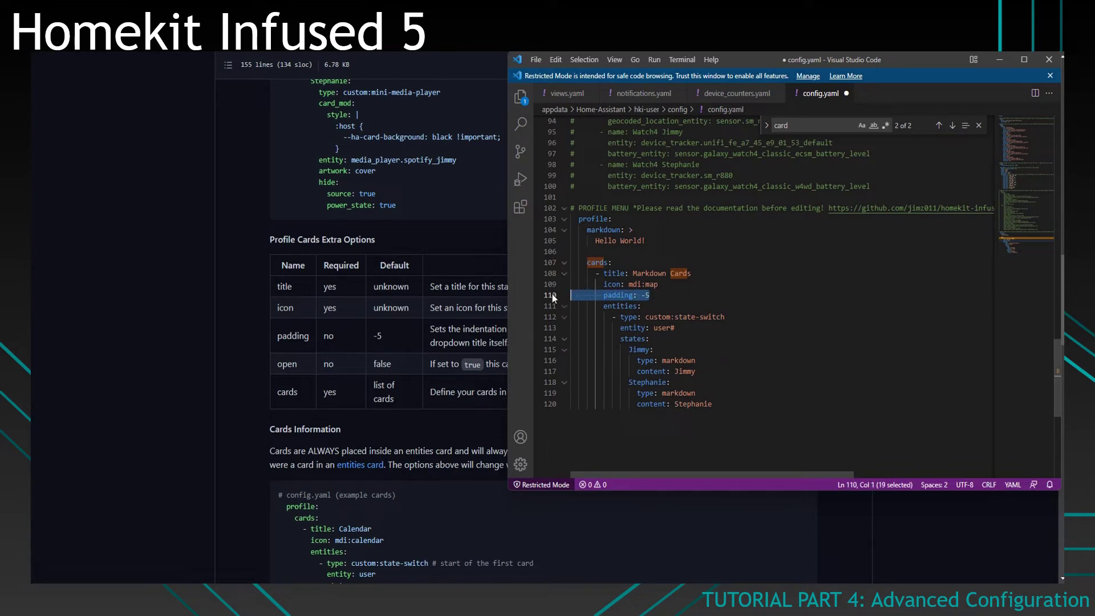
Delete the padding: -5 line so entities follows the icon line.
key("ctrl+shift+k")
left_click(637, 295)
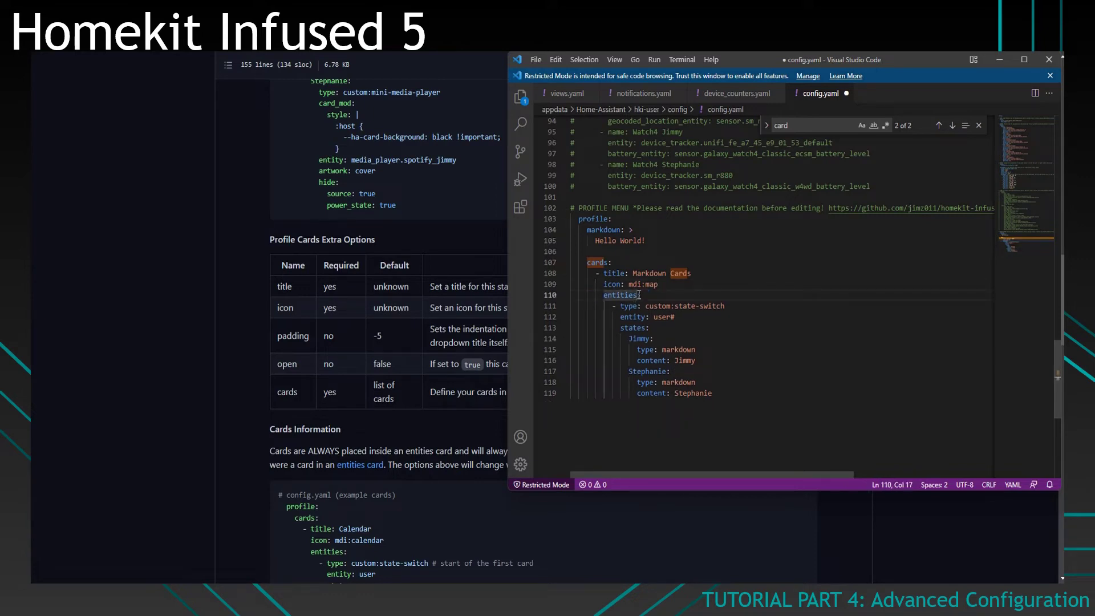
left_click(663, 292)
left_click(739, 304)
left_click(660, 297)
Add a test custom:hui-vertical-stack-card with a markdown card reading 'default core HA Card' under entities.
key("Return")
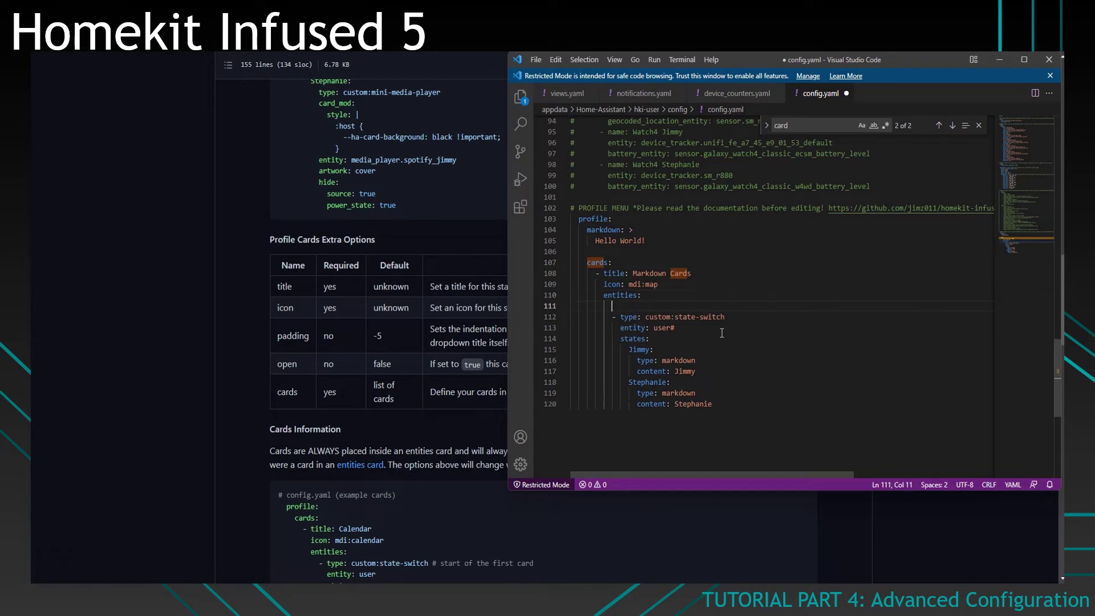
type("- type: custom:hui-vertical-stack-card")
key("Return")
type("cards:")
key("Return")
type("- type")
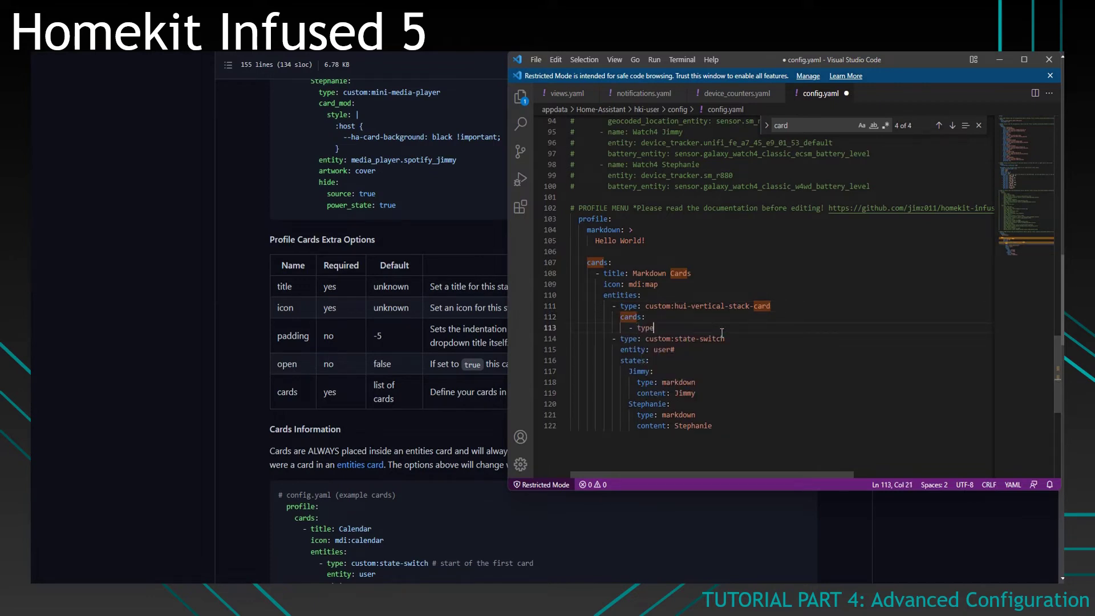
type(": markdown")
key("Return")
type("content:")
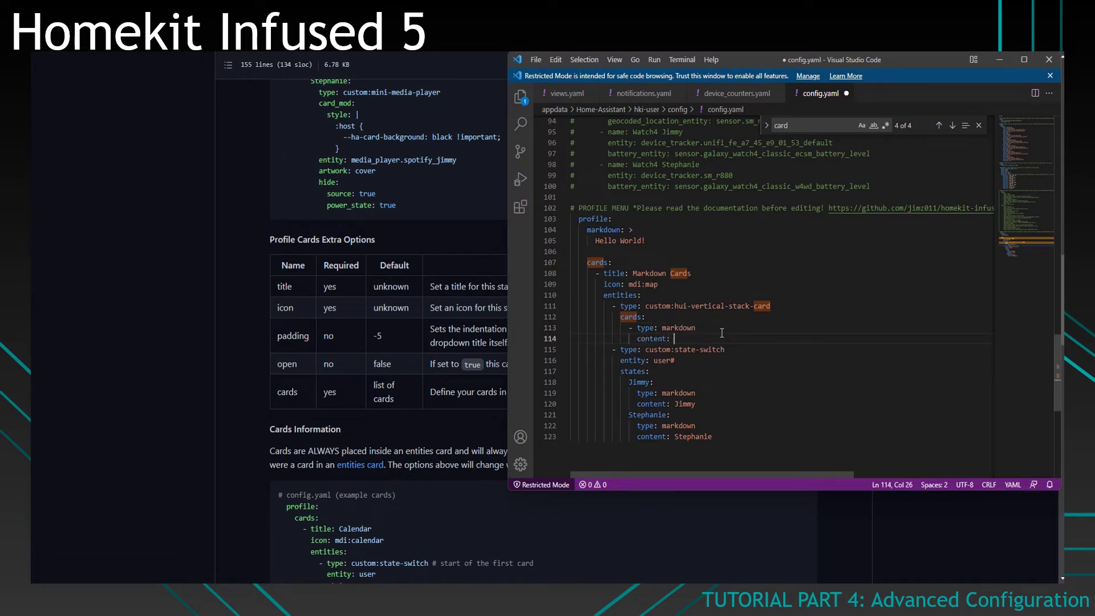
type("default core HA Card")
Delete the test vertical-stack and markdown card lines again.
mouse_move(629, 327)
left_mouse_down()
mouse_move(612, 306)
mouse_move(620, 317)
left_mouse_up()
key("BackSpace")
key("BackSpace")
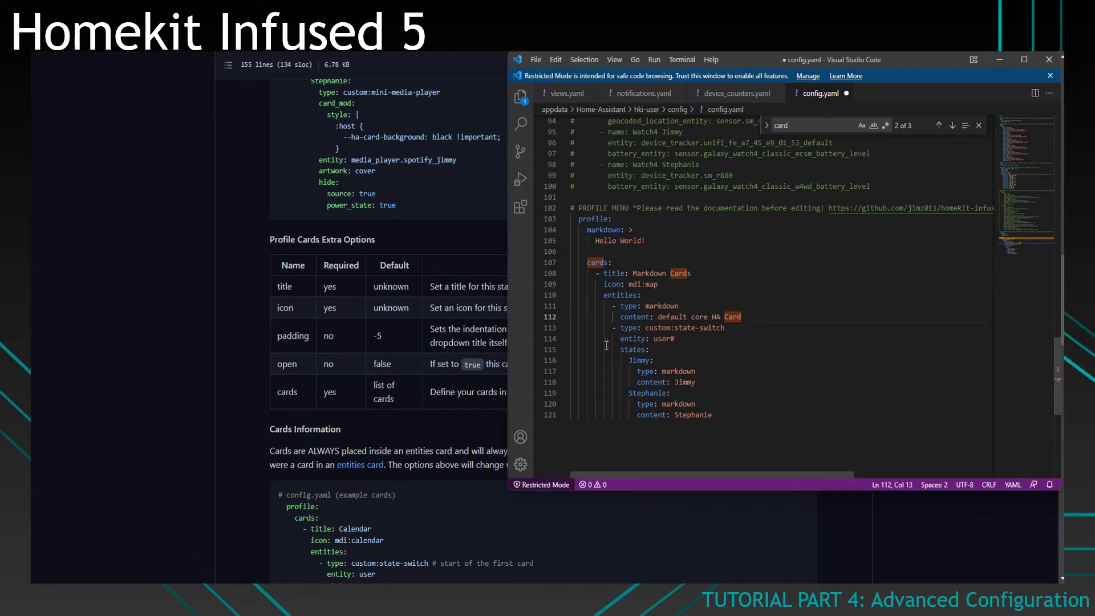
left_click(757, 311)
left_click_drag(751, 317, 518, 310)
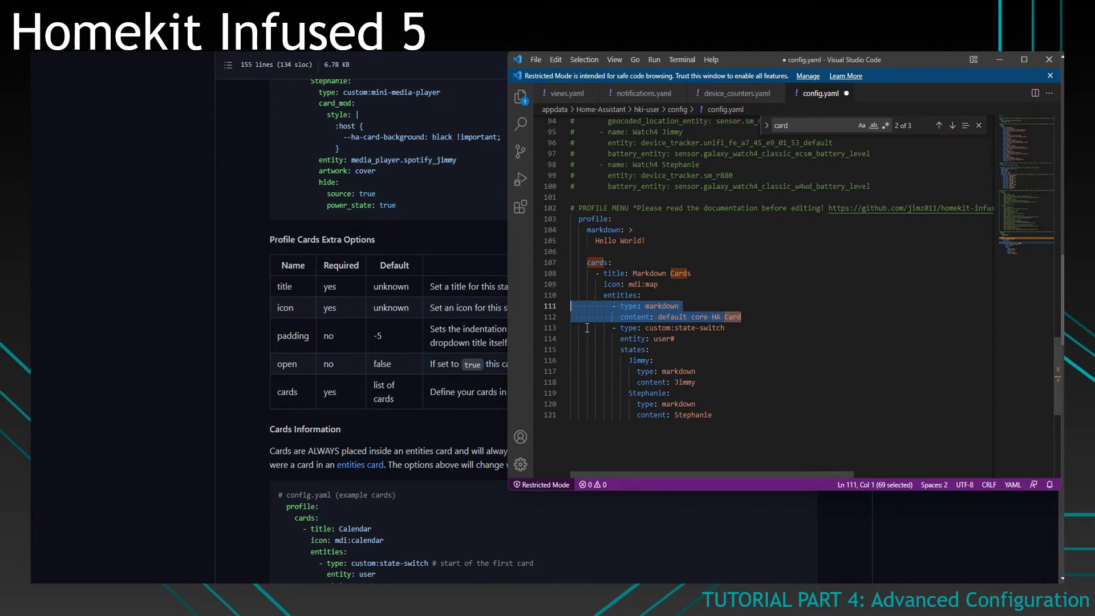
key("BackSpace")
key("BackSpace")
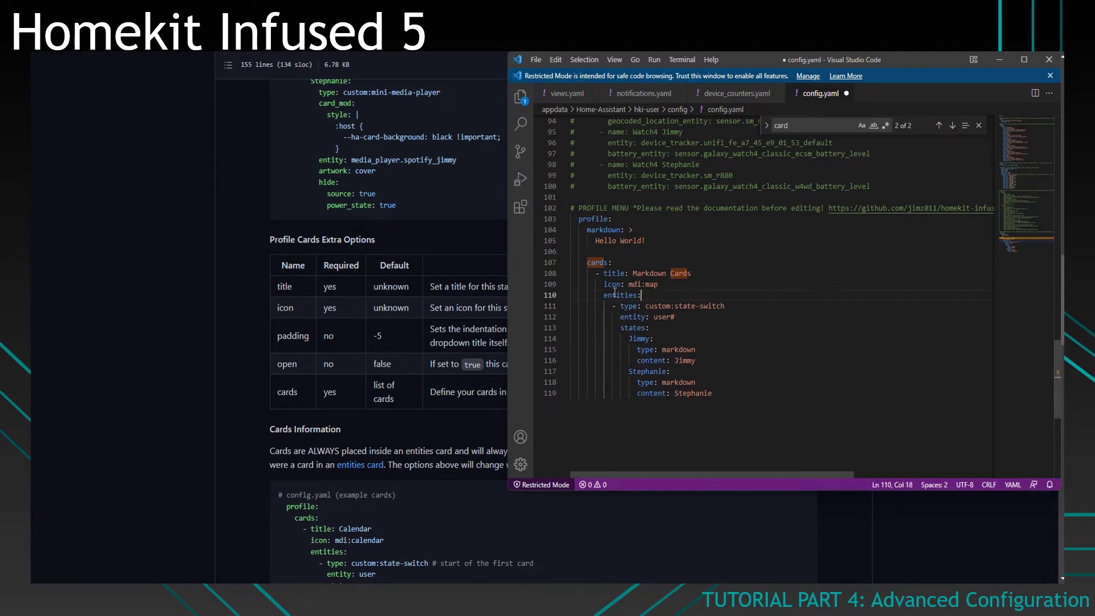
Remove the stray # so the state-switch entity reads user.
left_click(698, 315)
key("BackSpace")
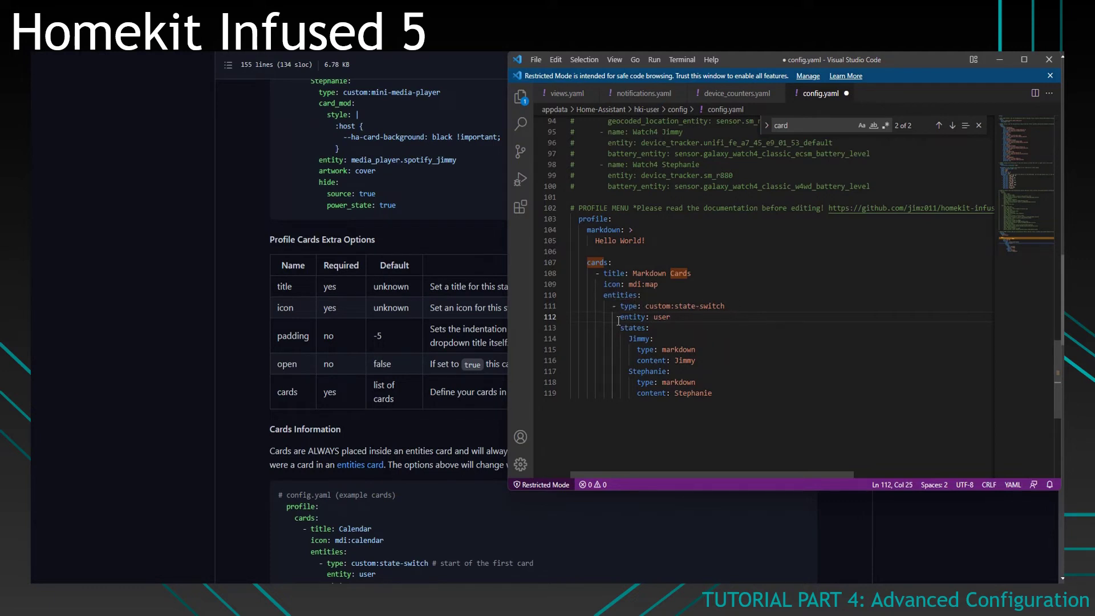
left_click_drag(622, 315, 672, 317)
left_click(671, 317)
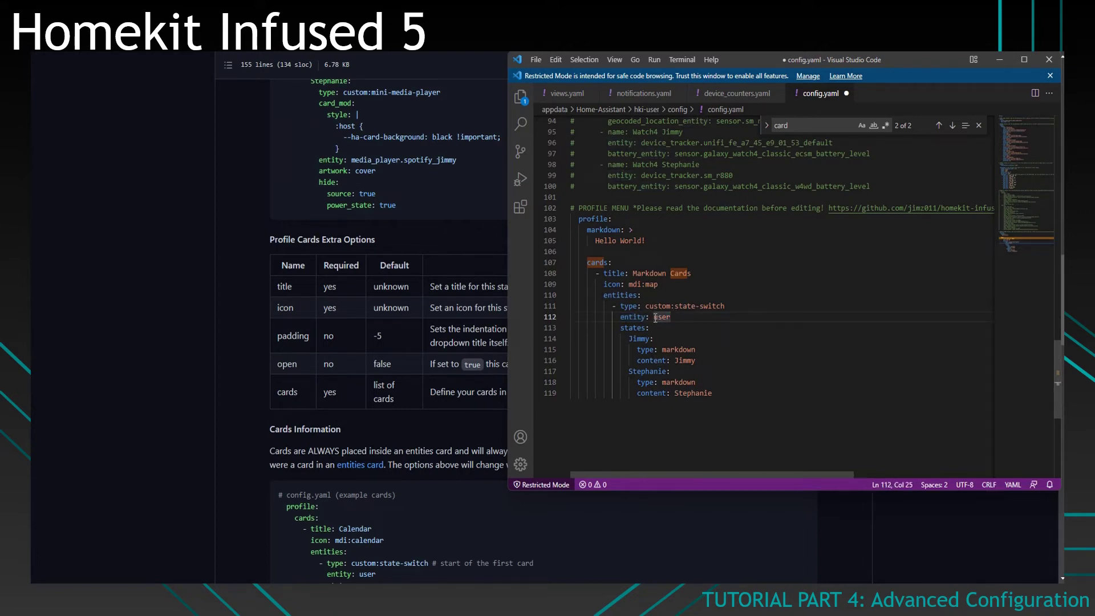
Review each user's markdown state entry and save config.yaml.
left_click(624, 328)
scroll(630, 319, "down", 3)
double_click(633, 243)
double_click(642, 252)
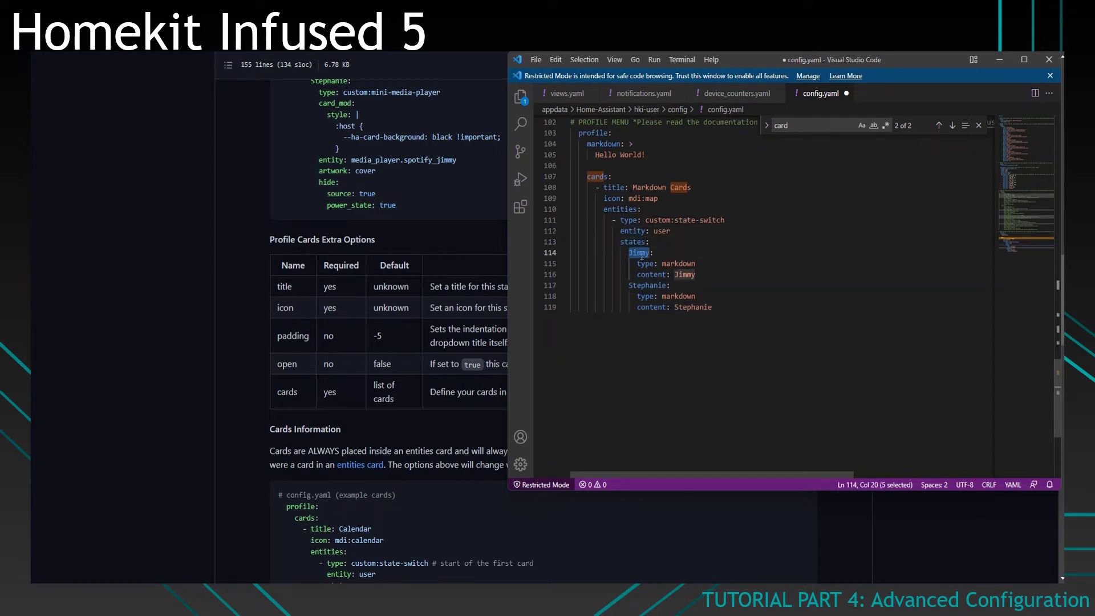
left_click(638, 263)
key("End")
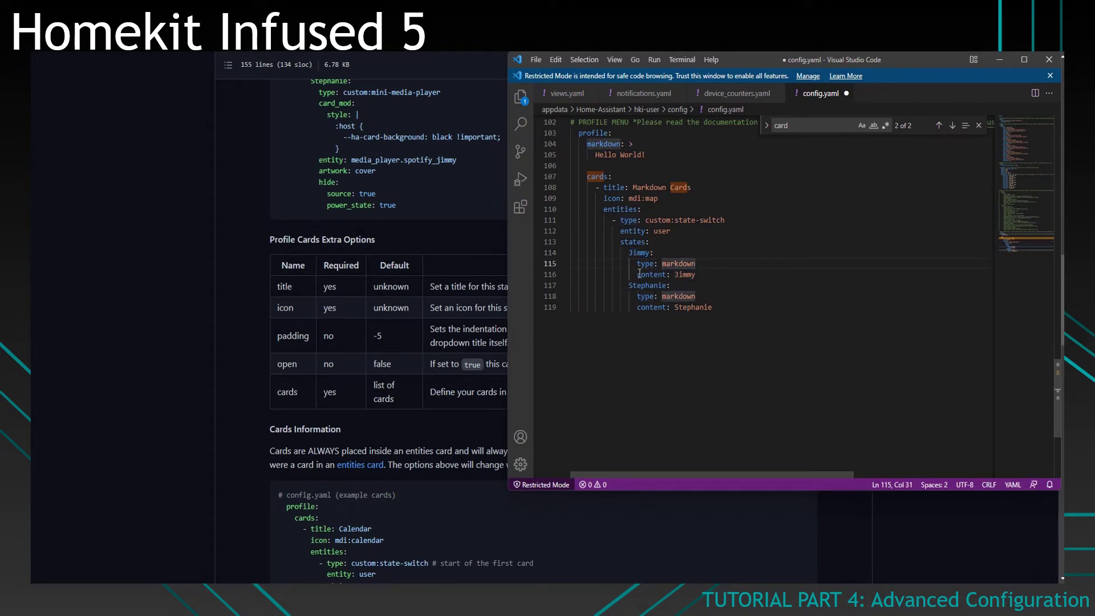
left_click(702, 275)
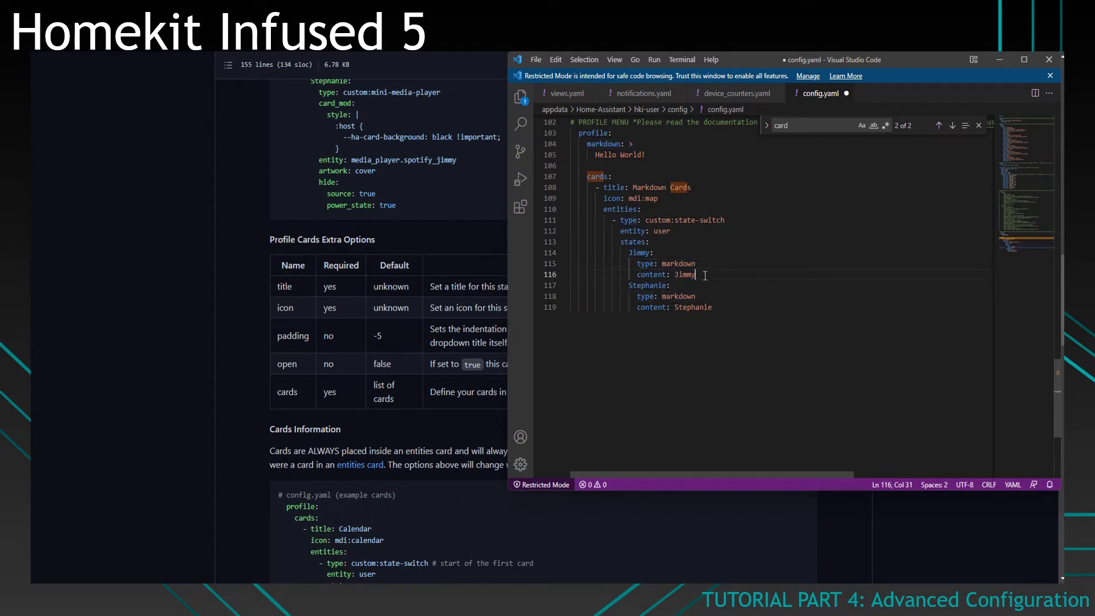
double_click(636, 286)
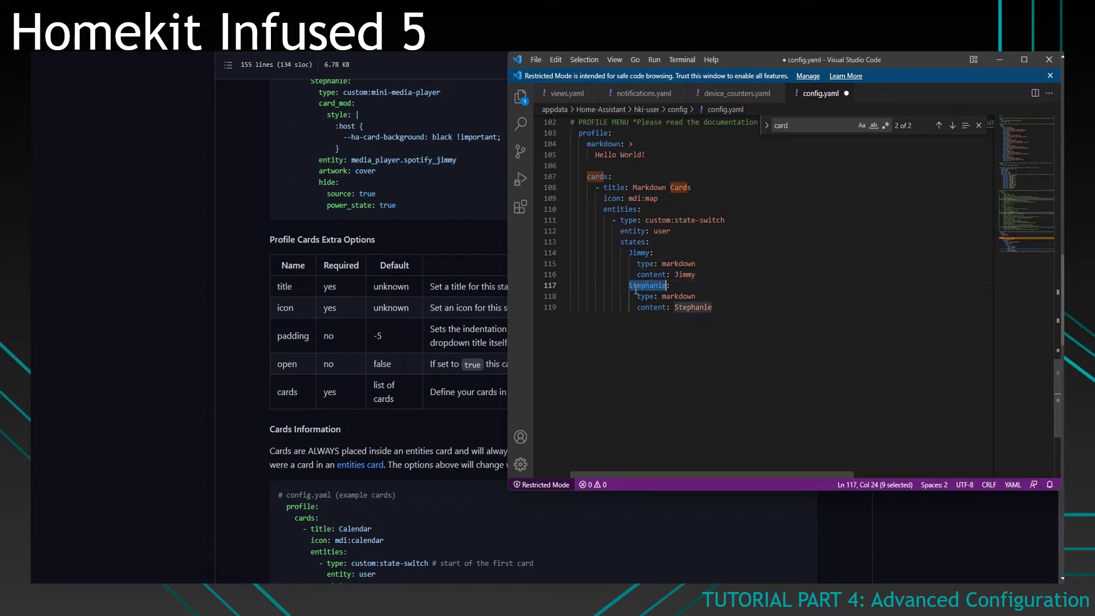
double_click(668, 296)
left_click(716, 308)
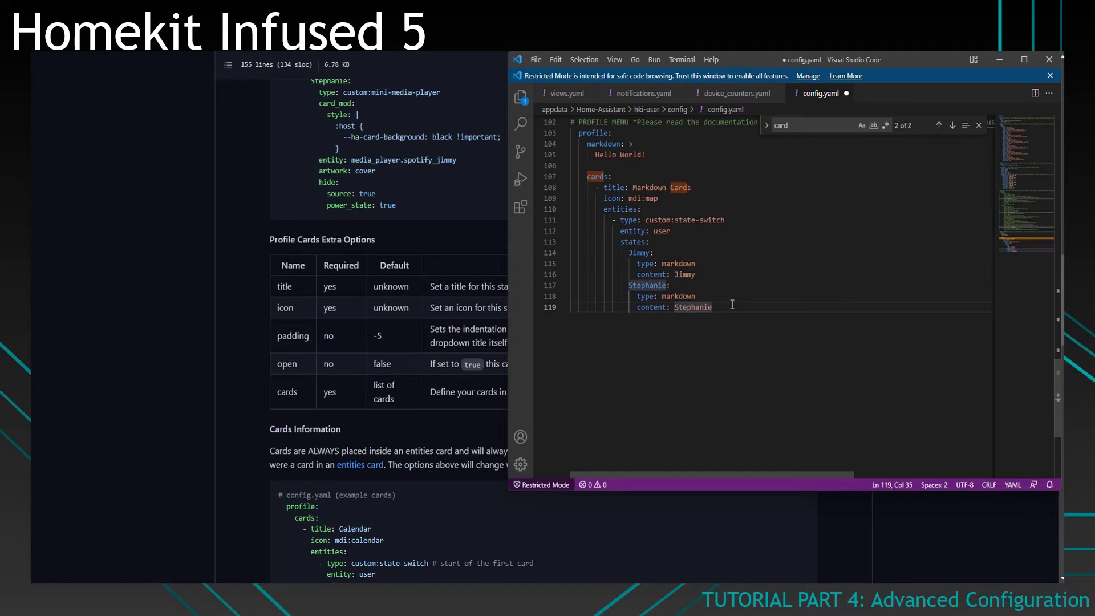
key("ctrl+s")
left_click(707, 278)
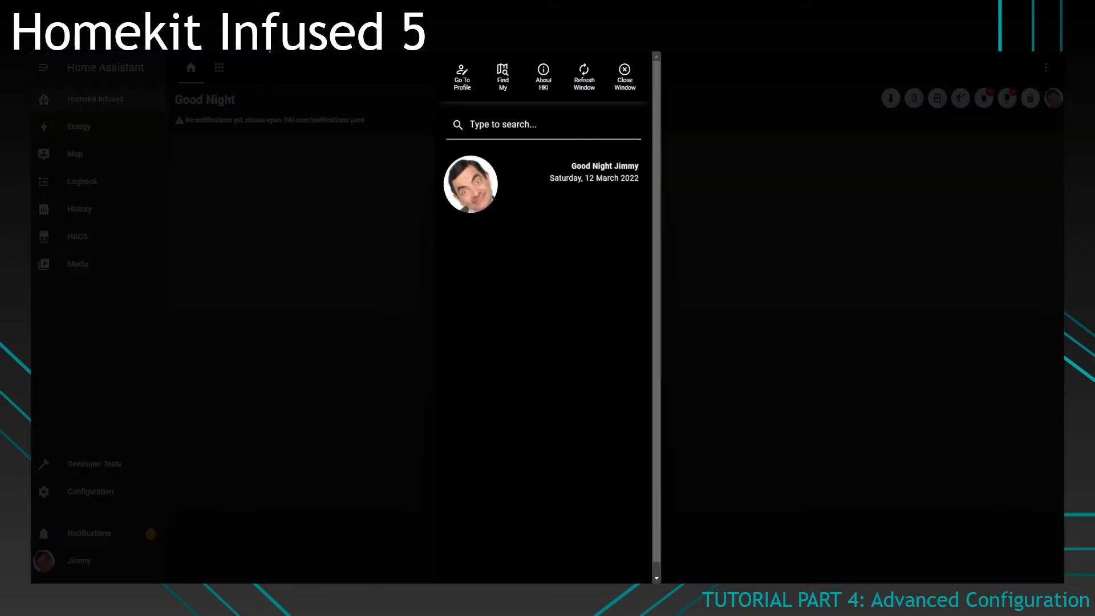
scroll(471, 82, "right", 5)
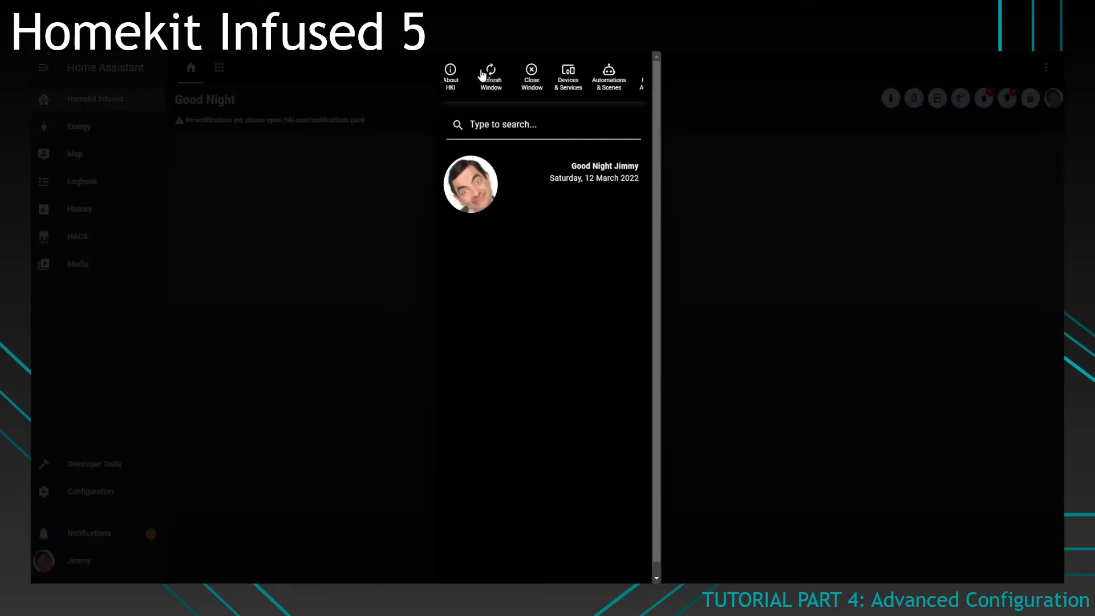
scroll(471, 81, "right", 3)
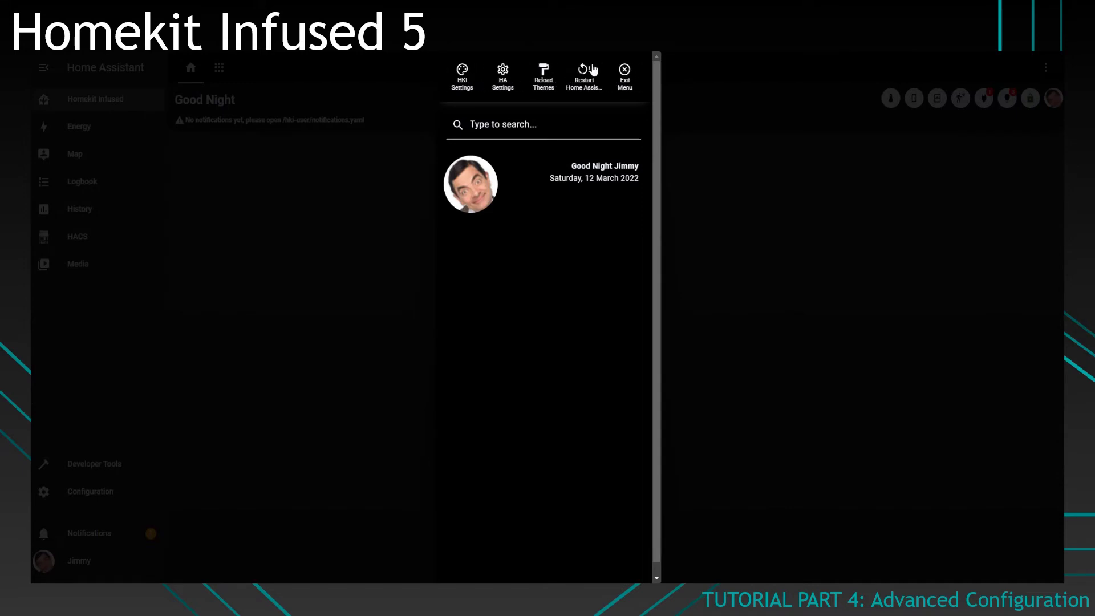
left_click(588, 84)
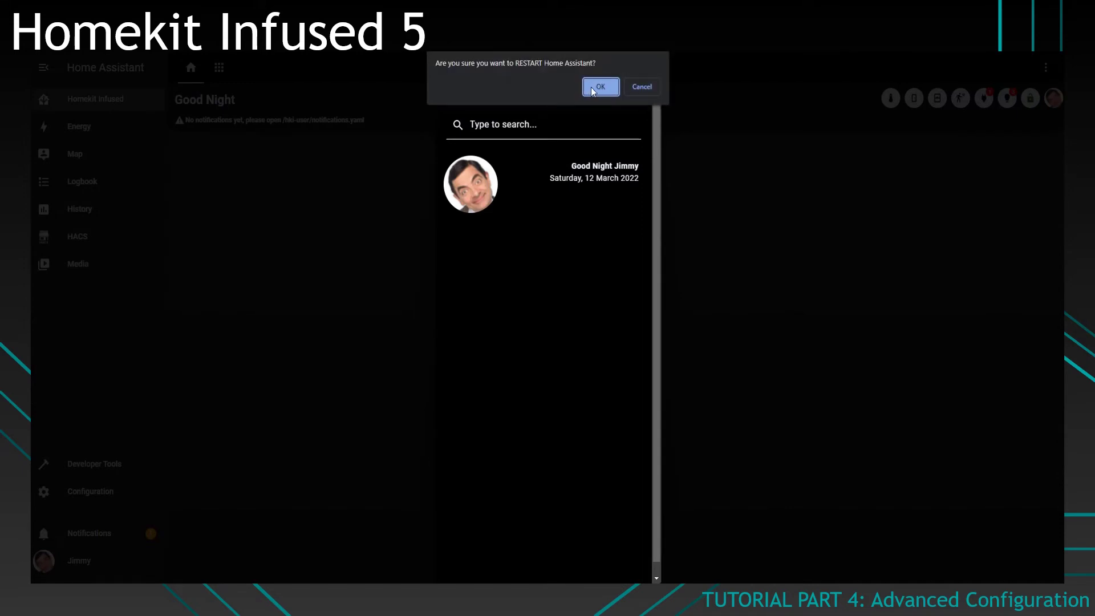
left_click(593, 90)
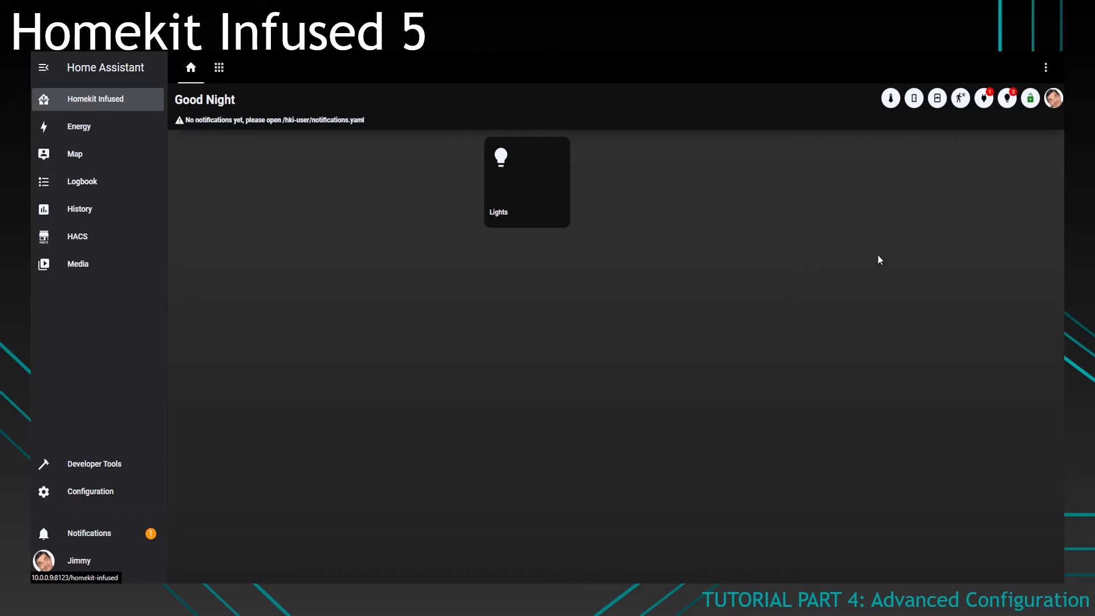
left_click(1053, 100)
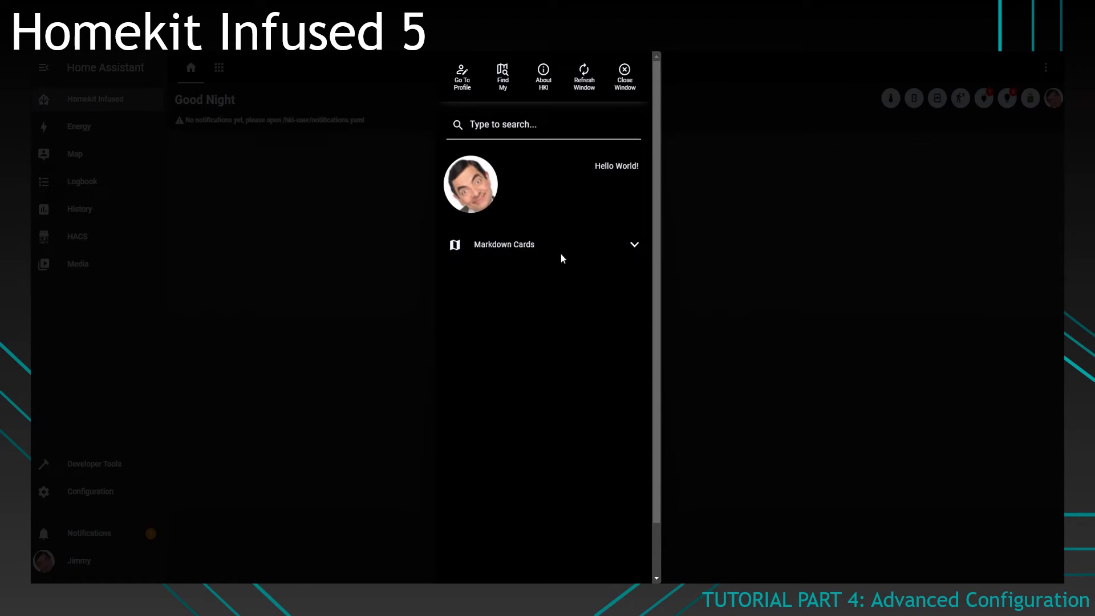
left_click(634, 247)
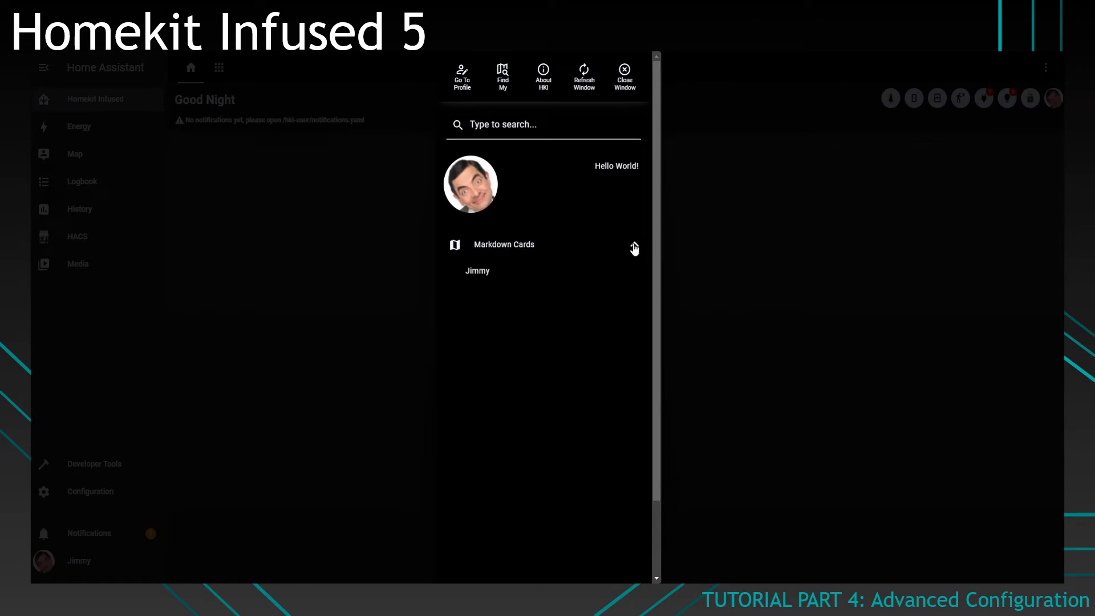
left_click(515, 279)
left_click_drag(522, 271, 454, 273)
left_click(495, 270)
key("alt+Tab")
key("Down")
key("Down")
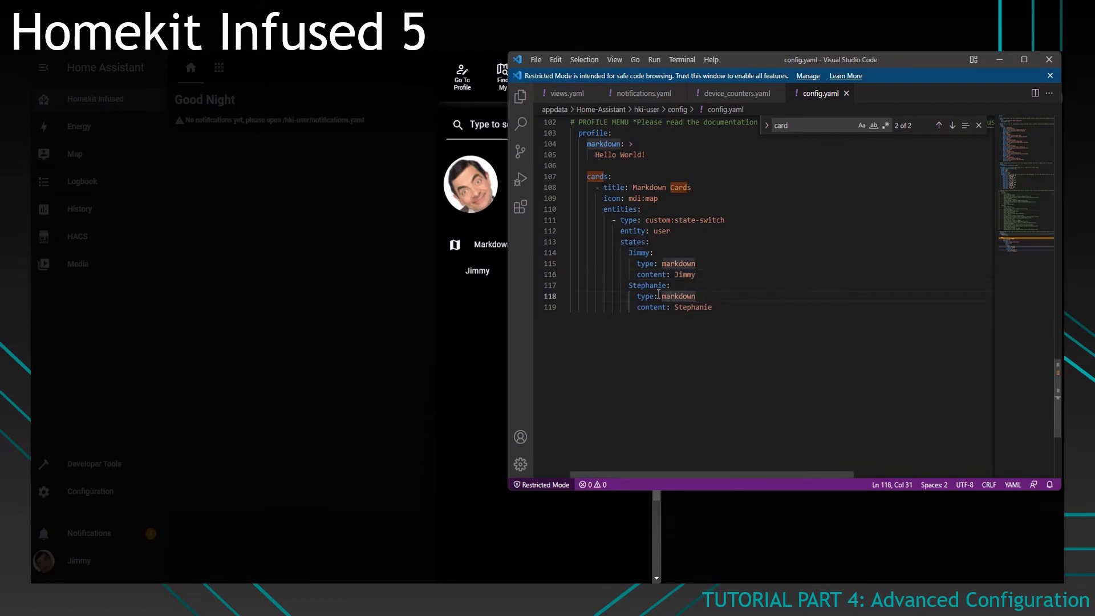
left_click_drag(714, 308, 570, 297)
left_click(726, 292)
Log out of the current Home Assistant account from the profile page.
left_click(319, 331)
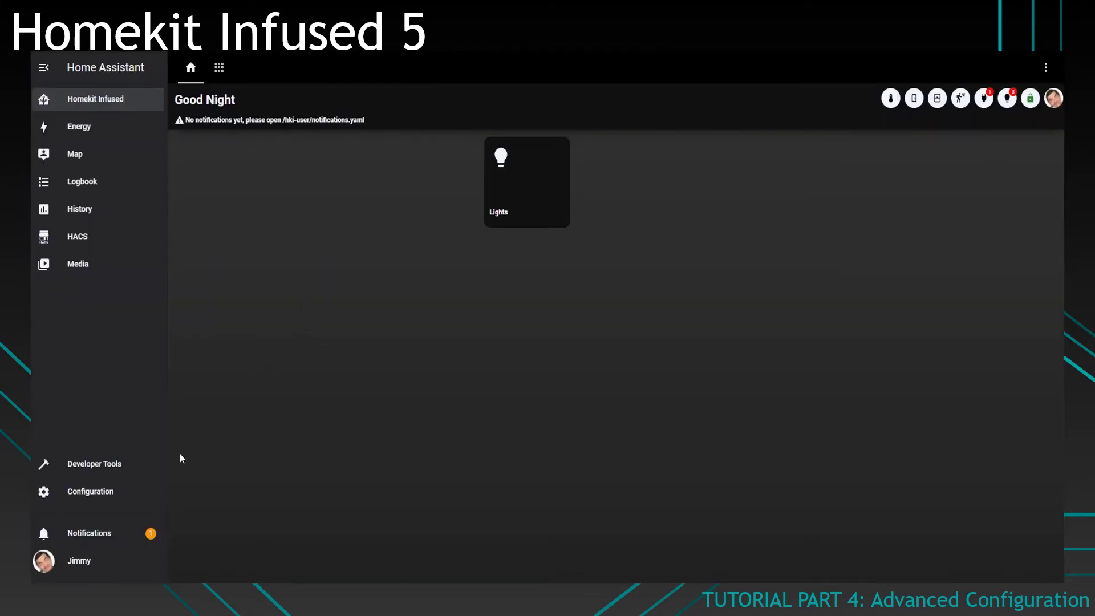
left_click(84, 563)
scroll(300, 342, "down", 5)
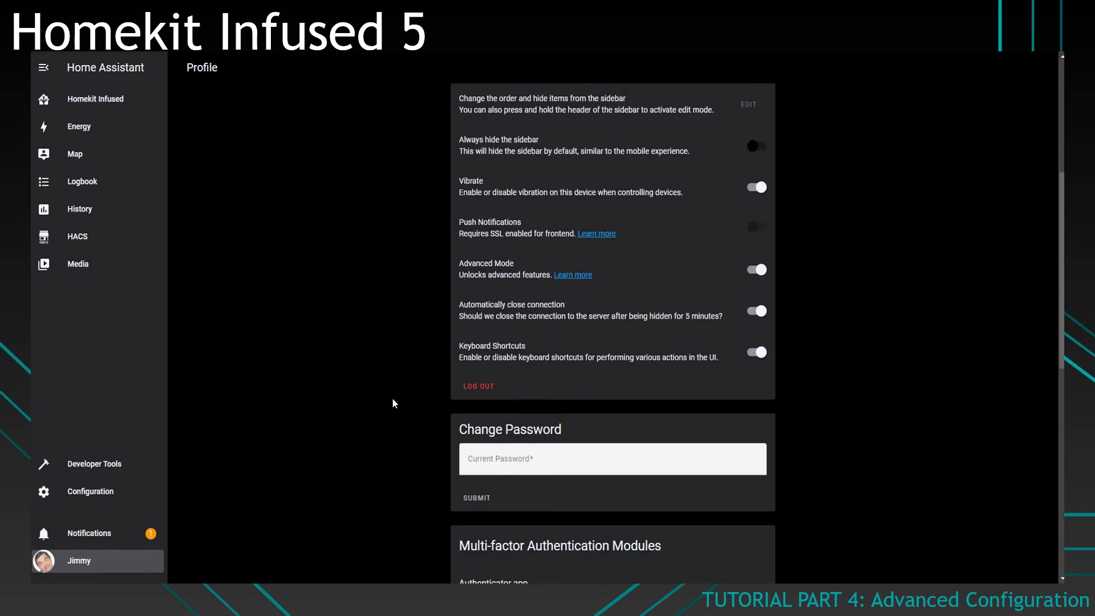
left_click(478, 350)
left_click(625, 358)
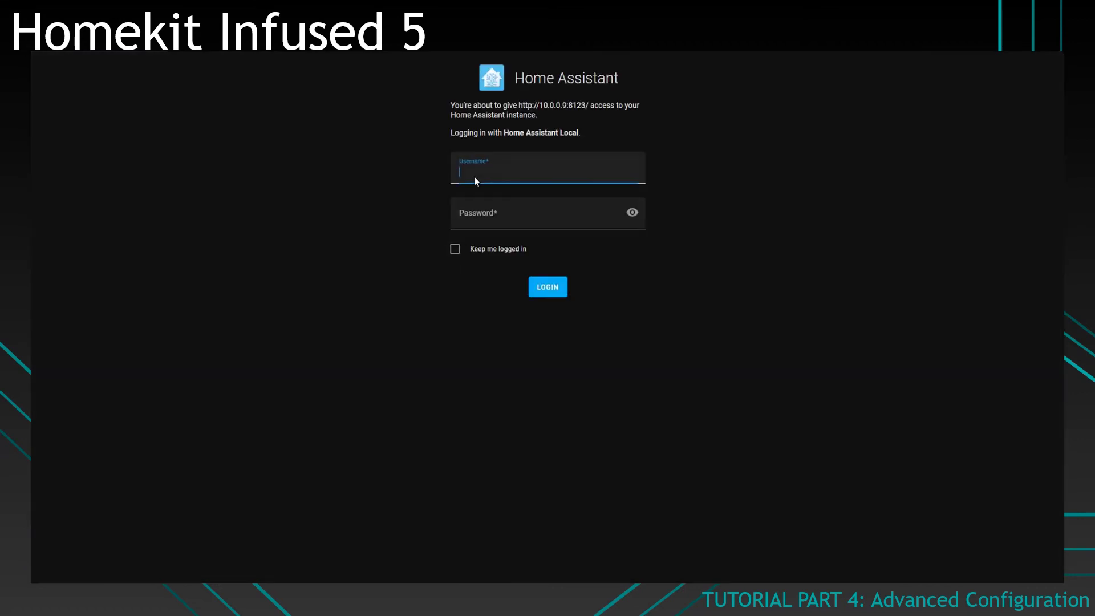
Log in as the second household user and expand Markdown Cards in the HKI profile menu.
type("stephanie")
key("Tab")
type("*****")
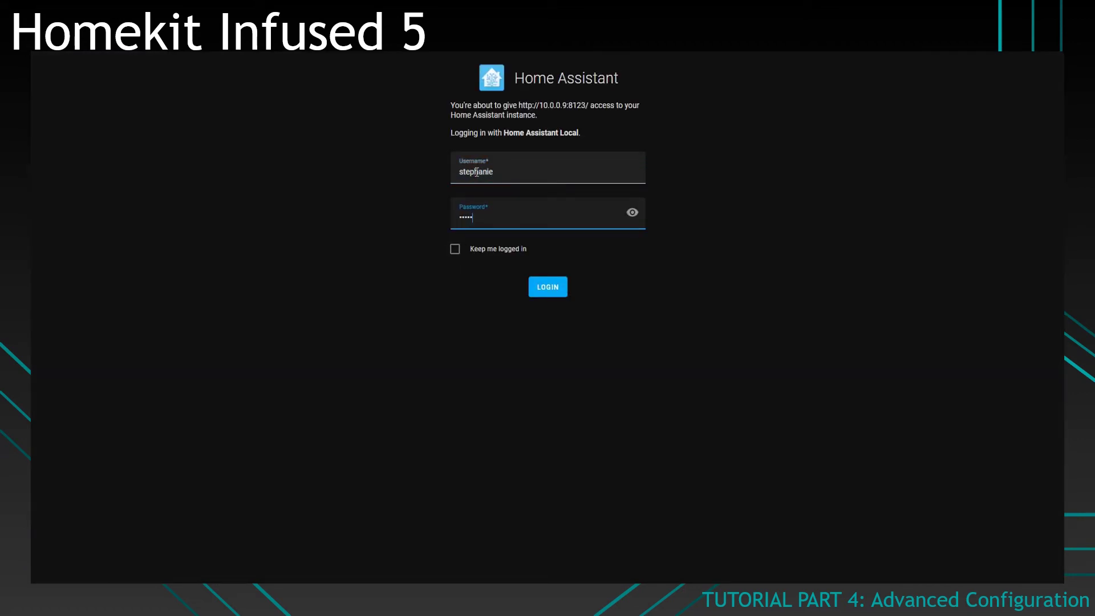
key("Return")
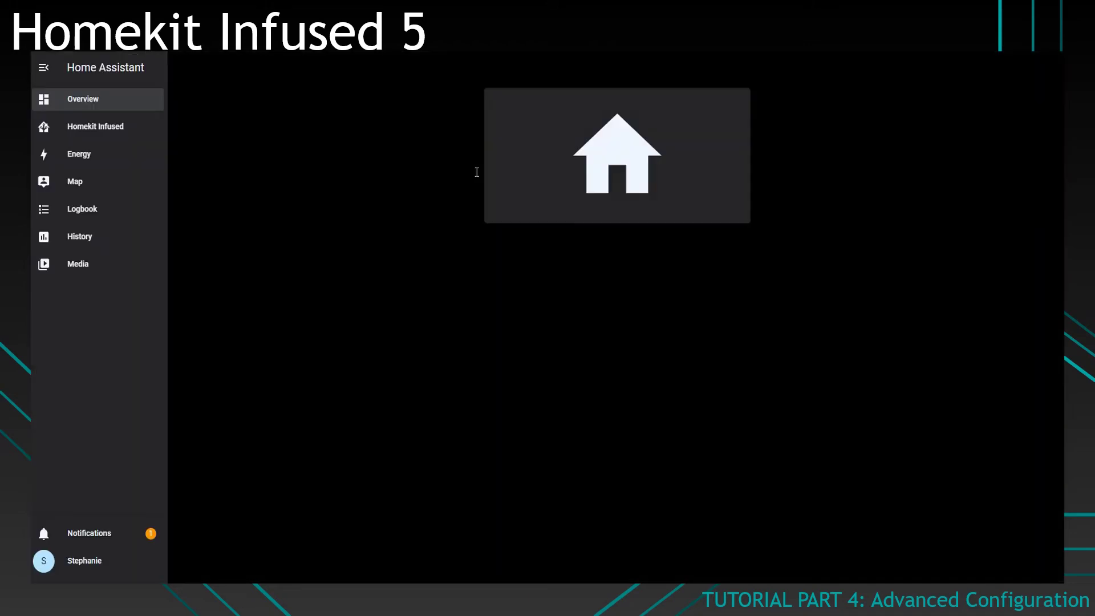
left_click(146, 120)
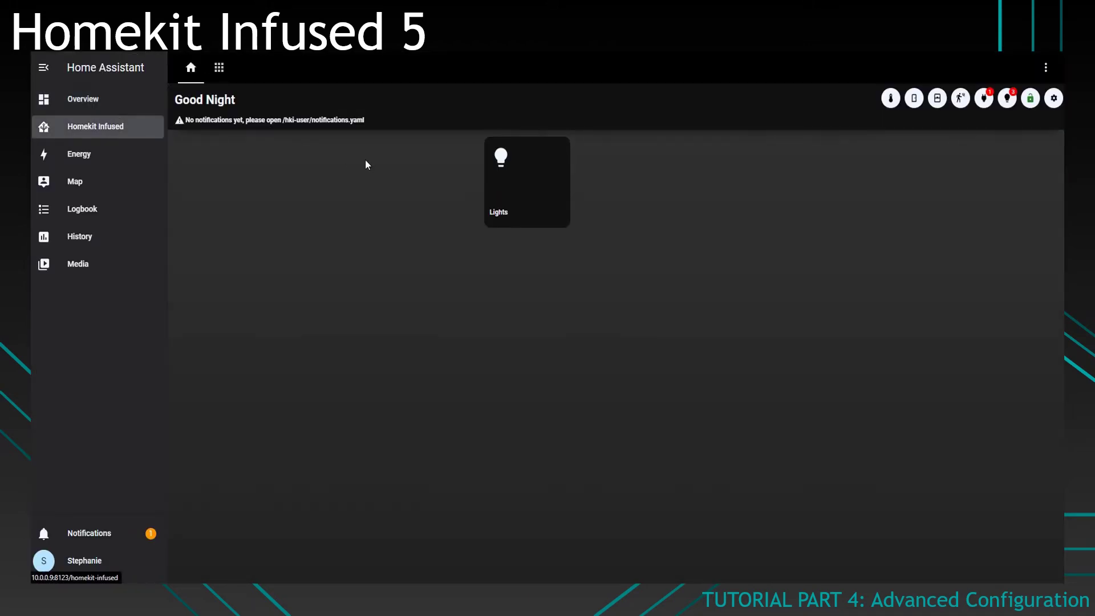
left_click(1053, 98)
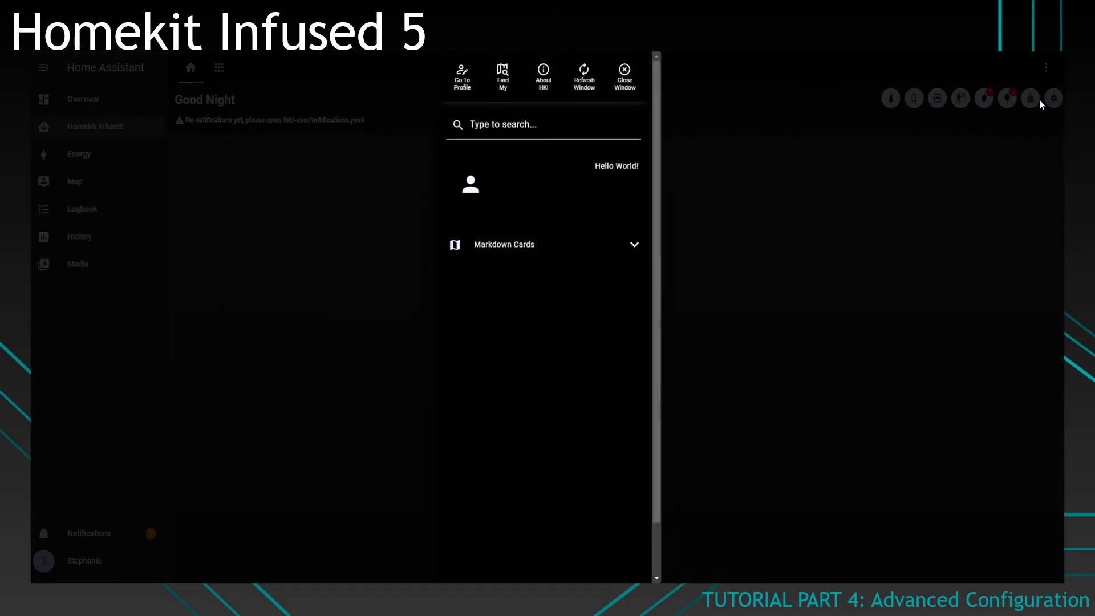
left_click(618, 245)
Close the profile popup and scroll the docs to the 'example spotify media_player for multiple users' code block.
left_click(631, 83)
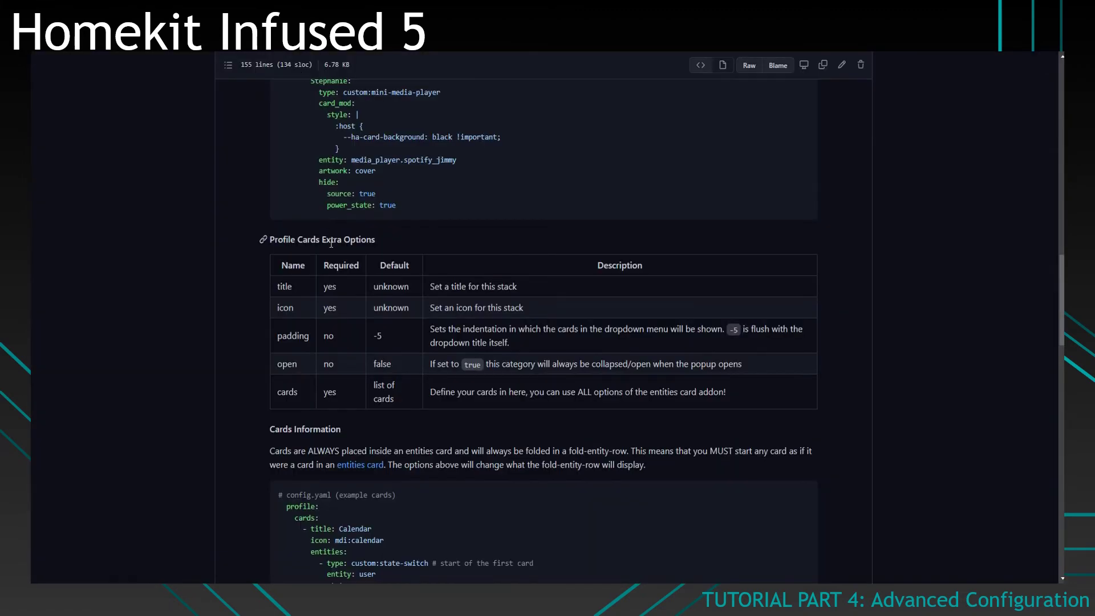
scroll(362, 300, "down", 5)
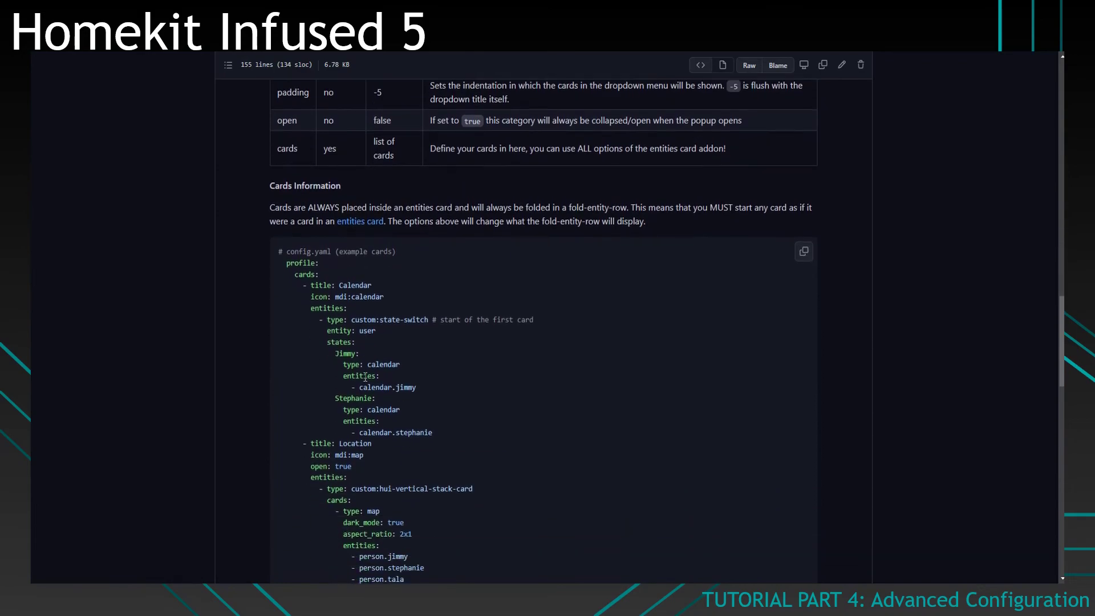
scroll(368, 382, "up", 15)
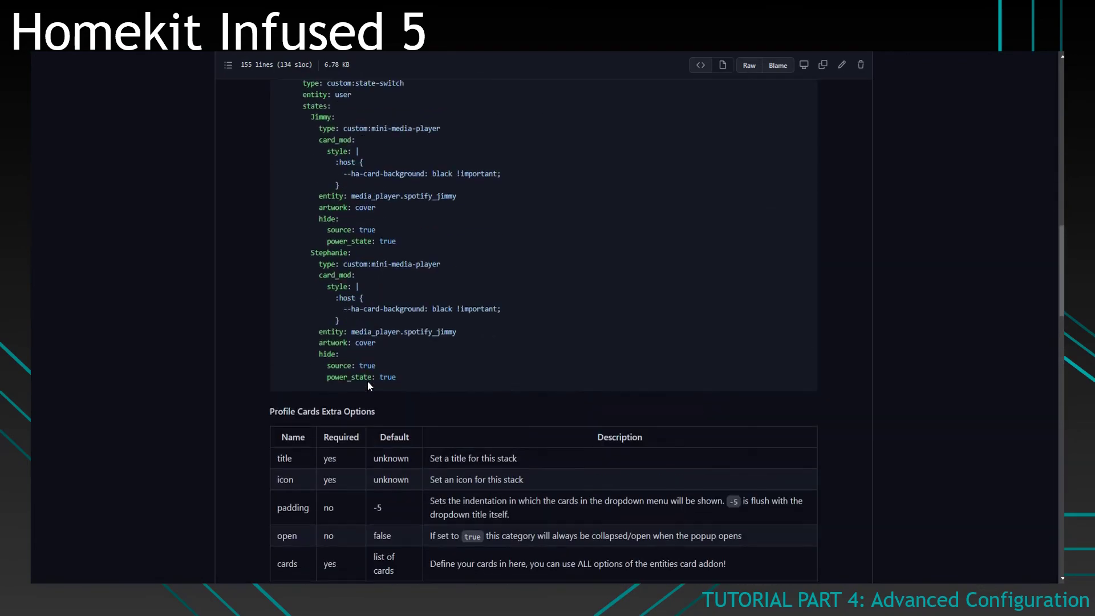
scroll(370, 381, "up", 8)
scroll(371, 382, "down", 7)
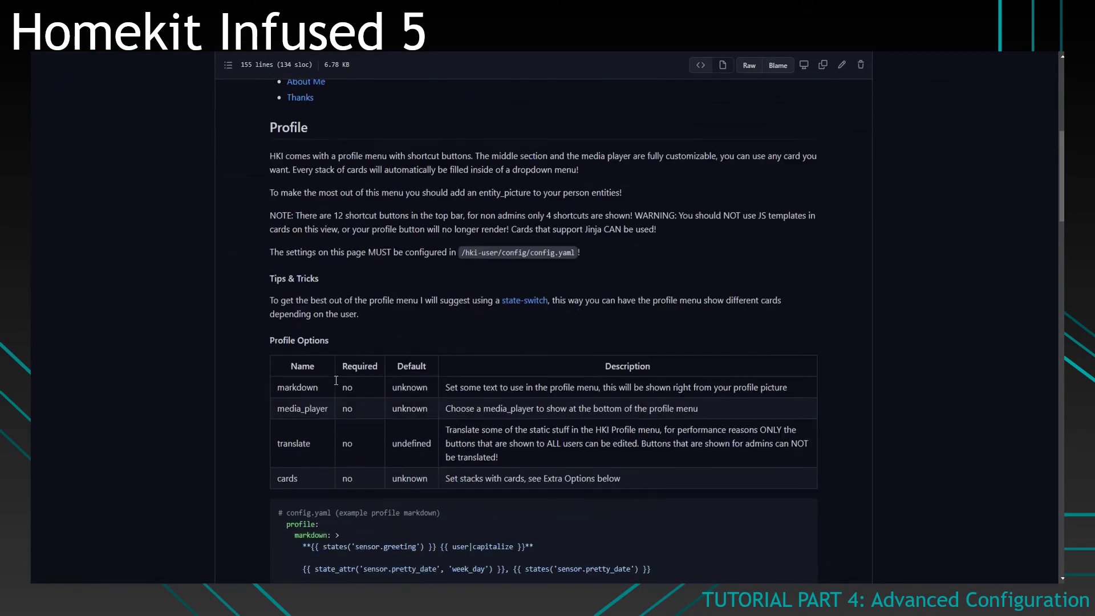
left_click_drag(336, 317, 713, 287)
scroll(396, 398, "down", 4)
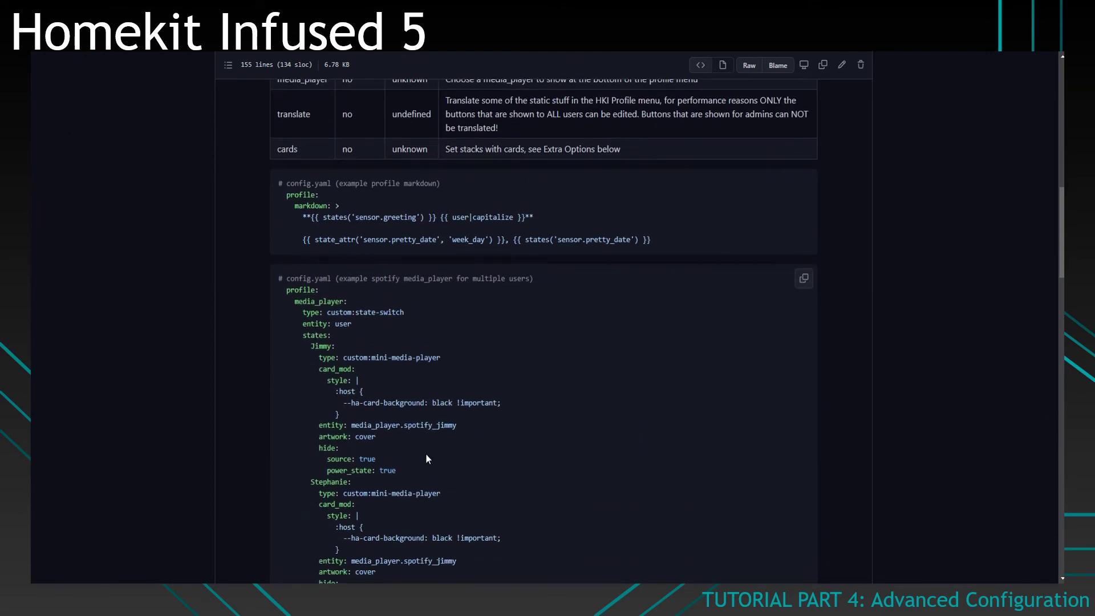
left_click_drag(426, 456, 247, 297)
left_click(375, 365)
scroll(393, 430, "down", 3)
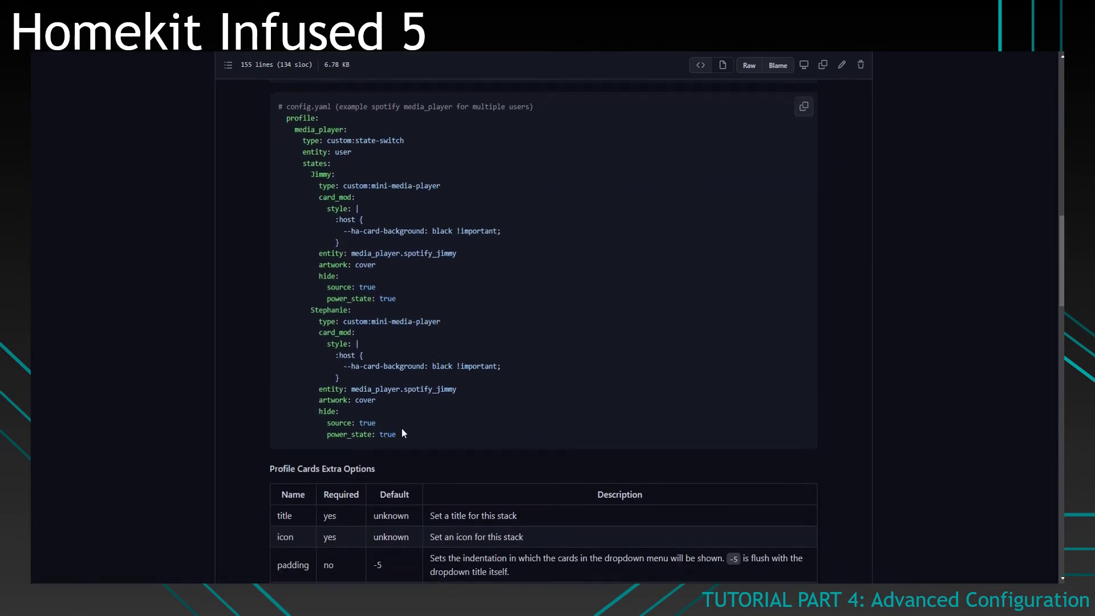
left_click_drag(401, 428, 289, 138)
left_click(454, 313)
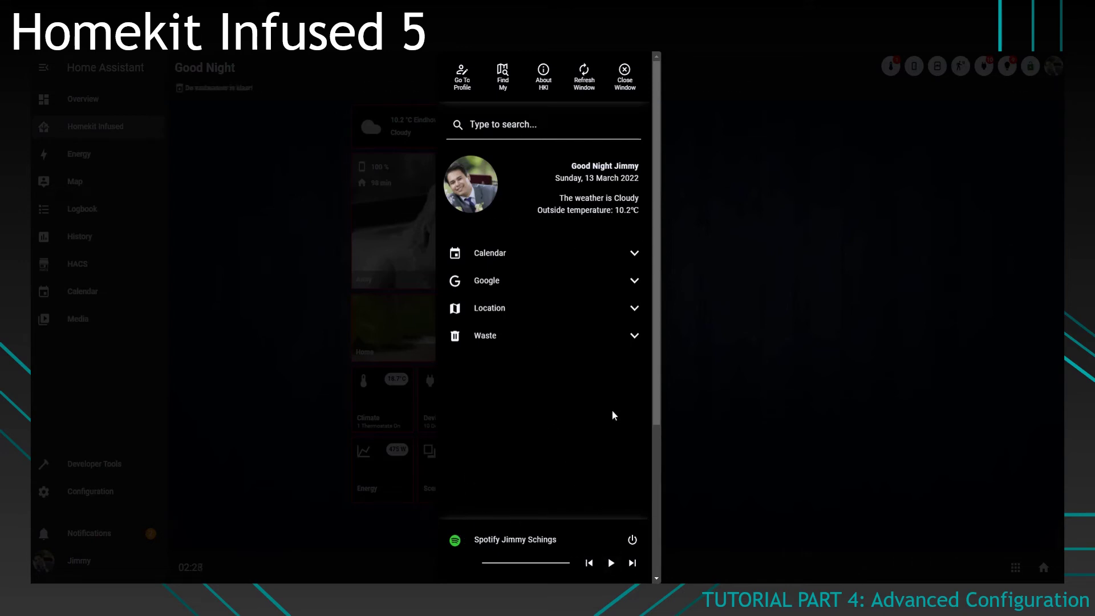
Expand the Calendar, Waste pickup, Google and Cast device sections of the full profile menu.
scroll(552, 439, "down", 4)
scroll(553, 439, "up", 4)
left_click(634, 253)
scroll(498, 313, "down", 3)
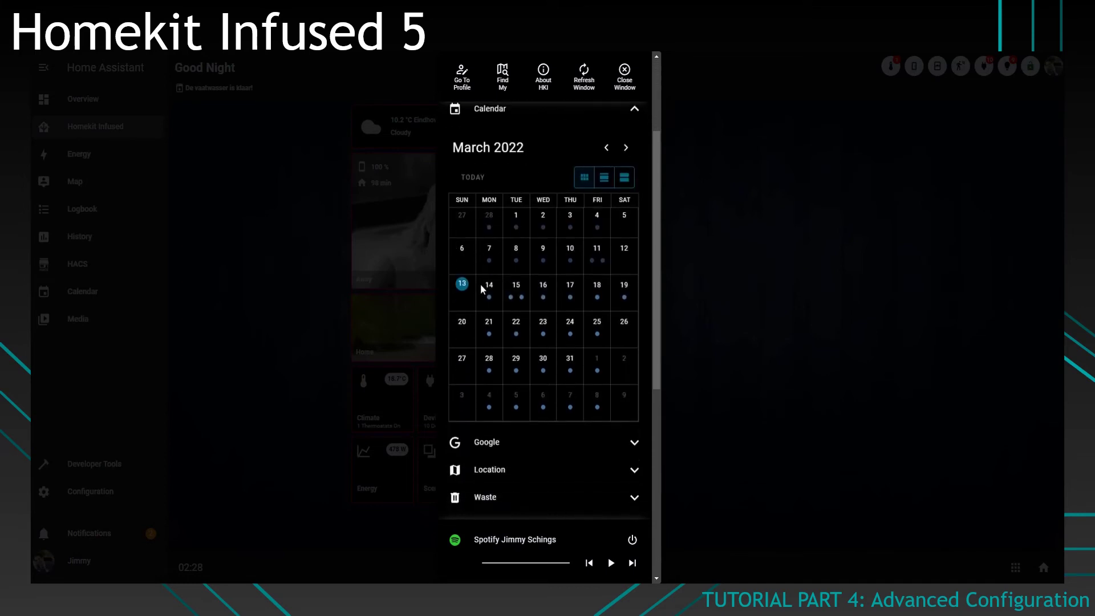
scroll(625, 391, "down", 3)
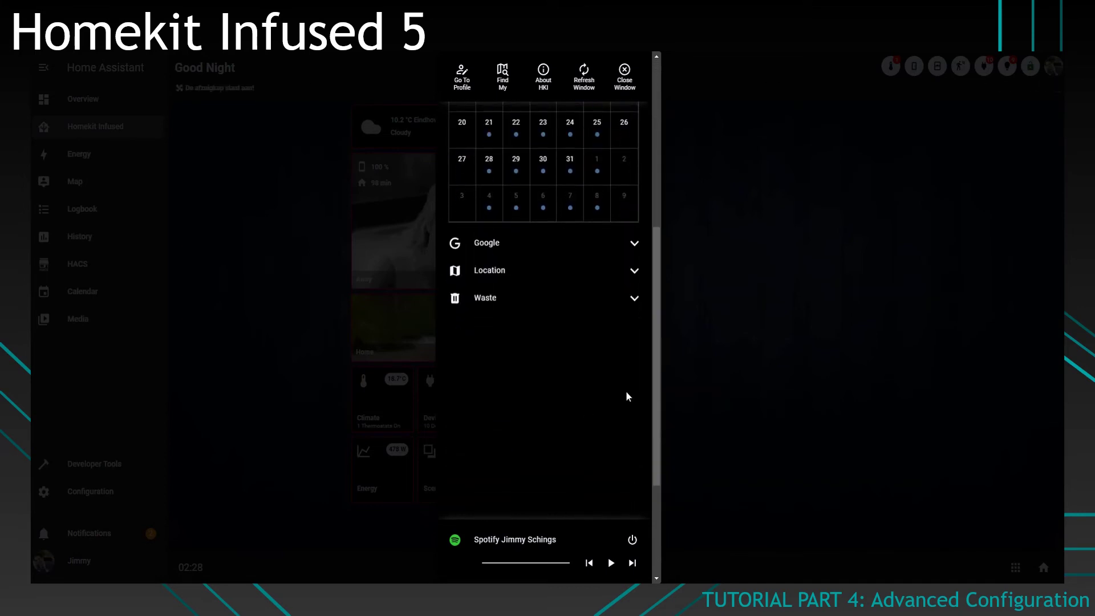
left_click(633, 298)
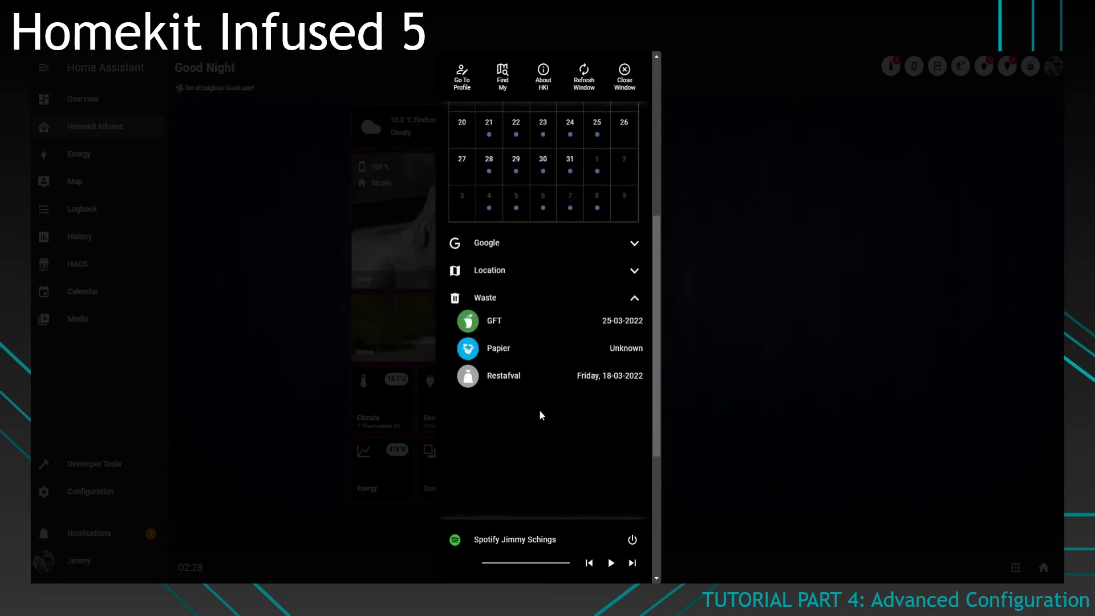
scroll(541, 374, "up", 3)
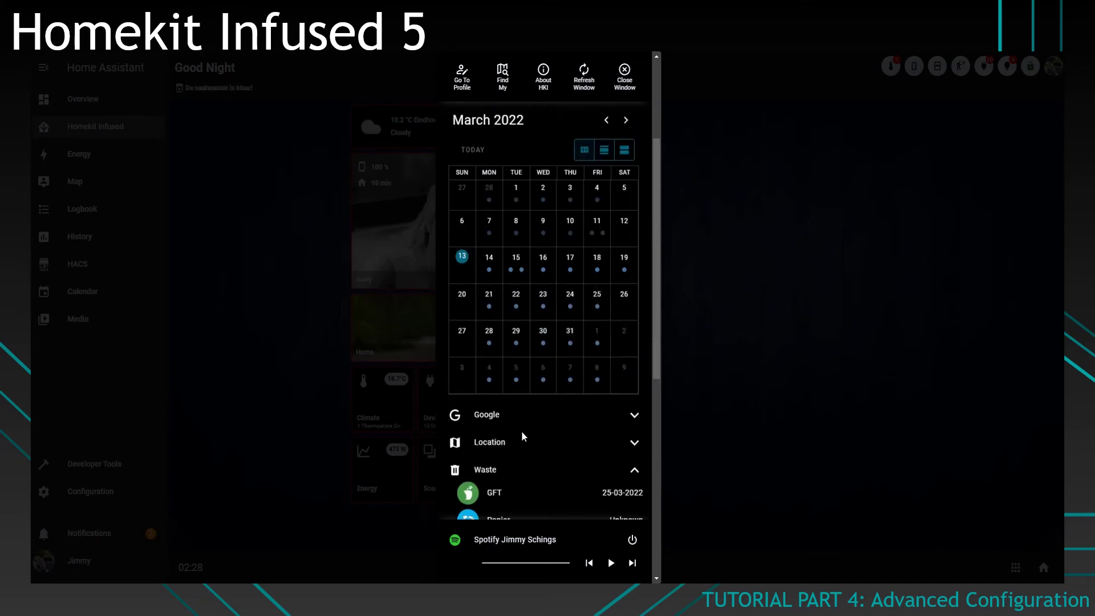
left_click(632, 416)
scroll(518, 405, "down", 2)
left_click(630, 382)
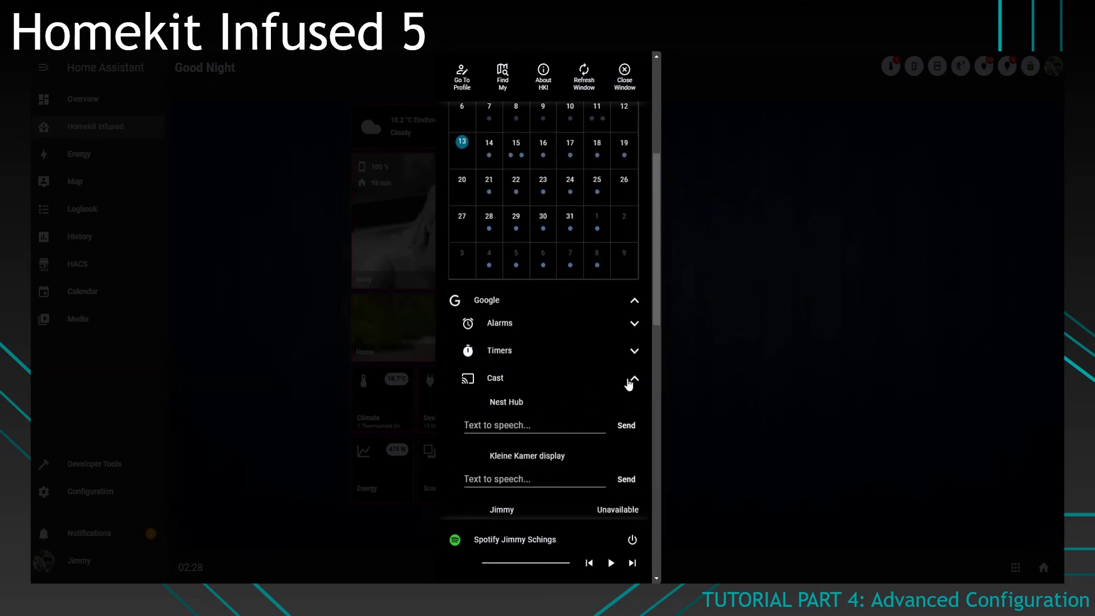
scroll(529, 371, "down", 7)
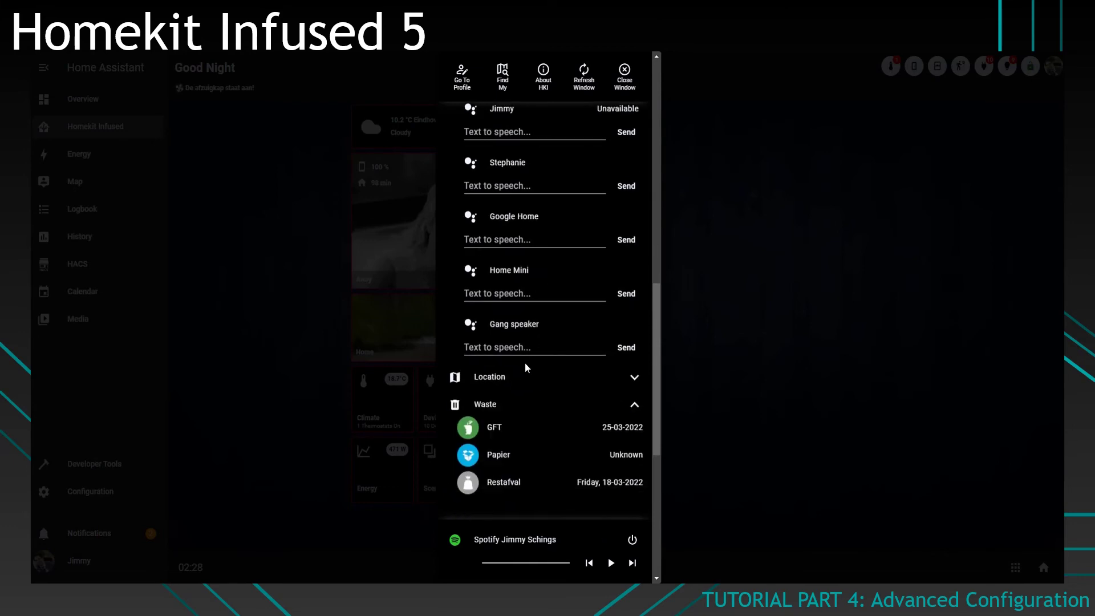
scroll(531, 394, "down", 3)
scroll(537, 409, "up", 10)
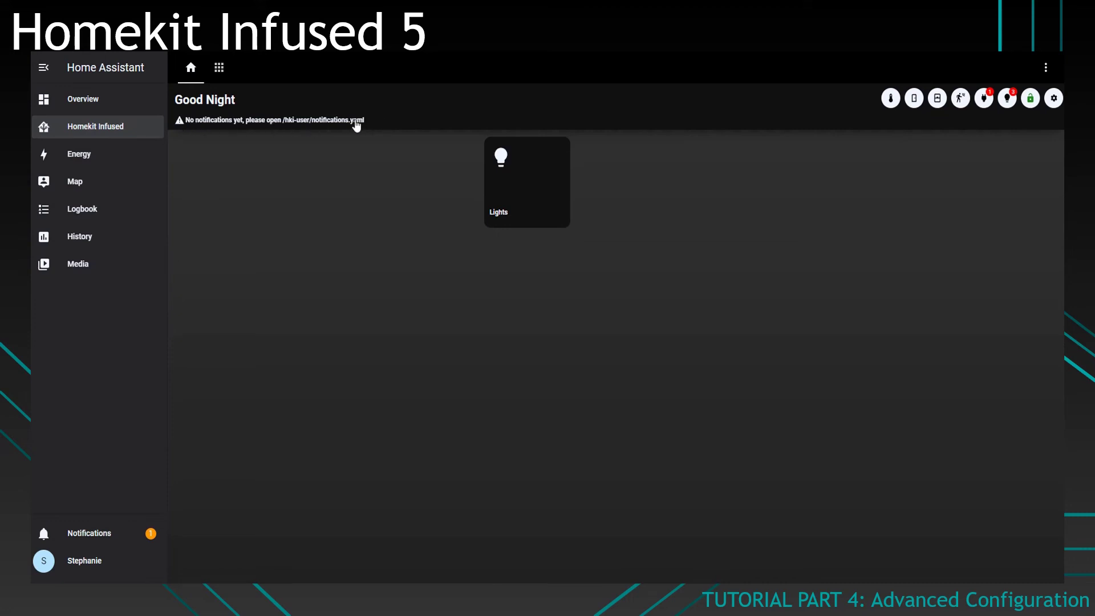
Check the favorites addon and Menu subtitle line in views.yaml against the Lights view.
key("alt+Tab")
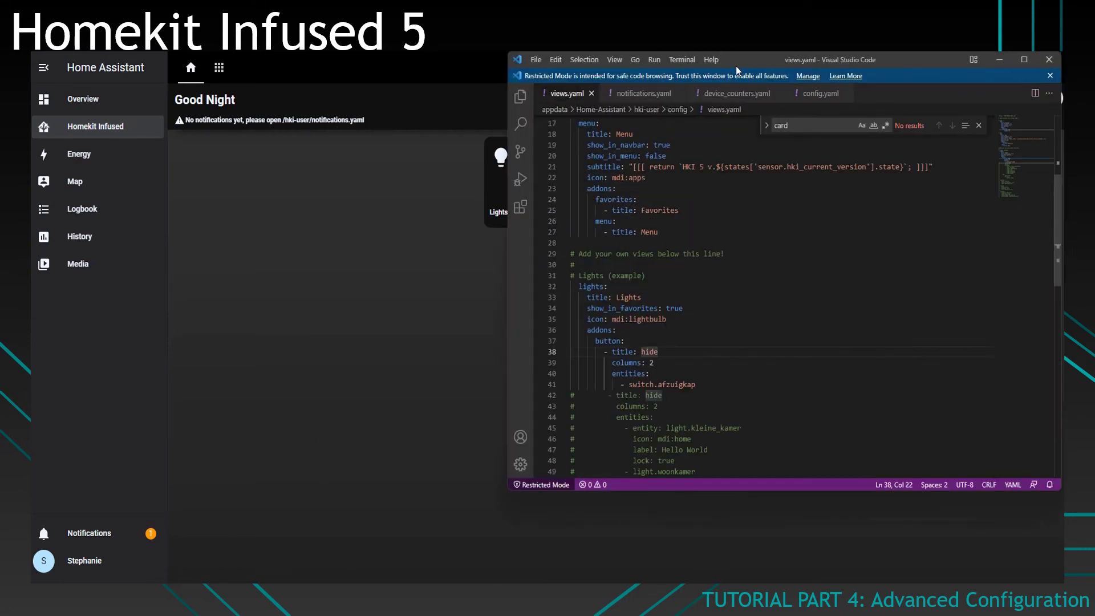
left_click_drag(774, 67, 600, 49)
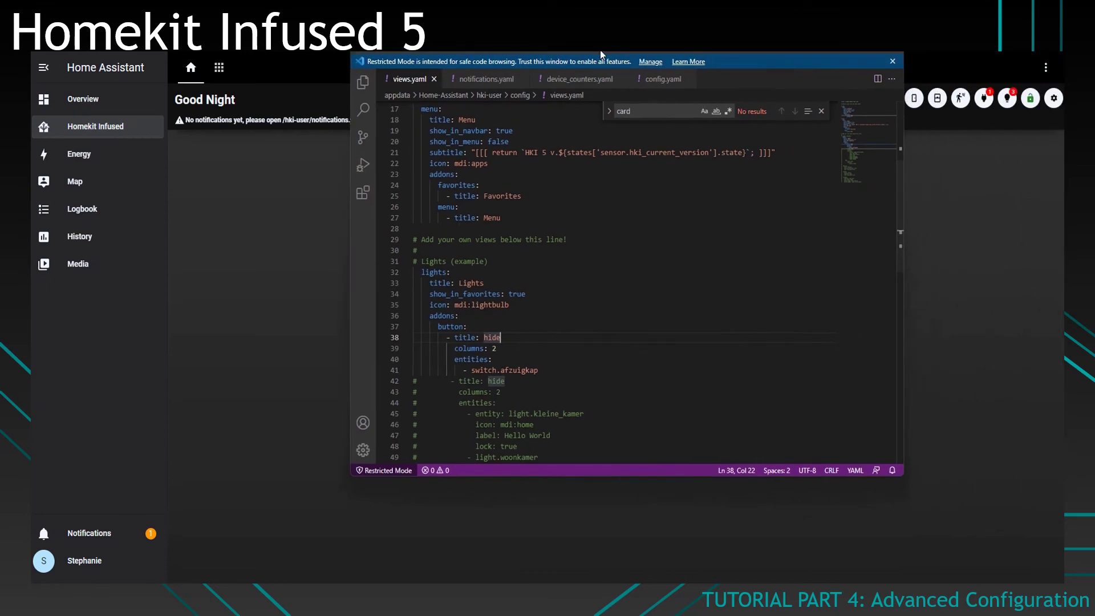
left_click(445, 186)
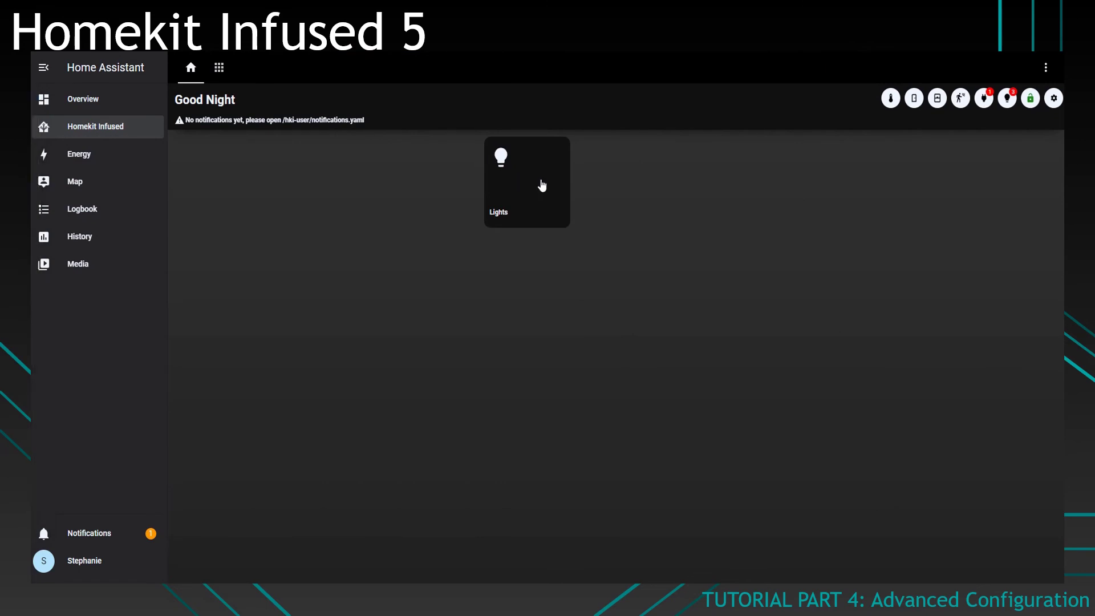
left_click(541, 186)
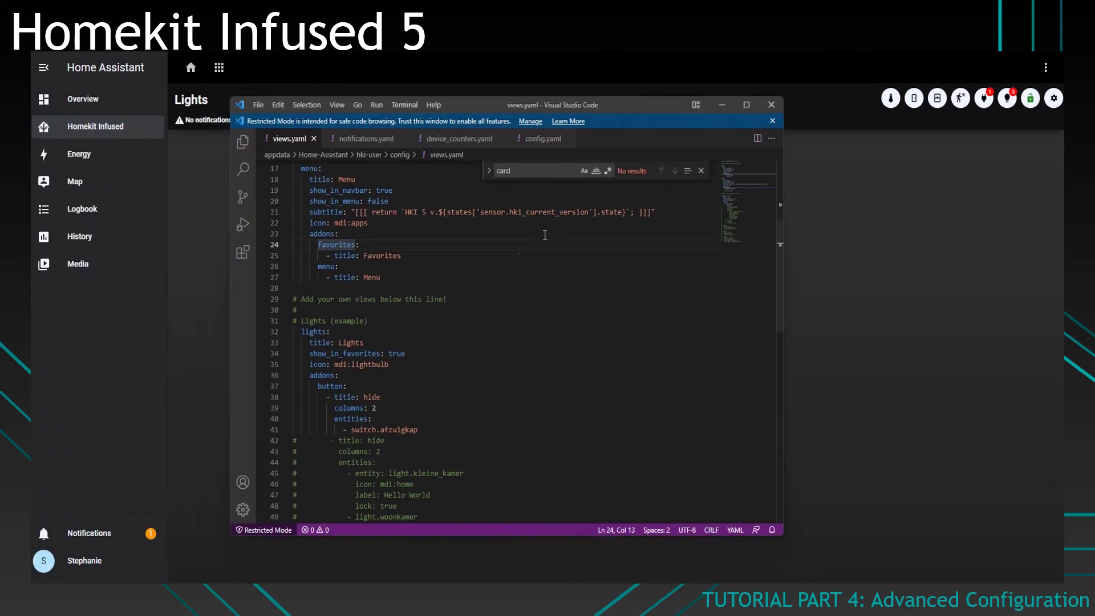
scroll(340, 289, "up", 3)
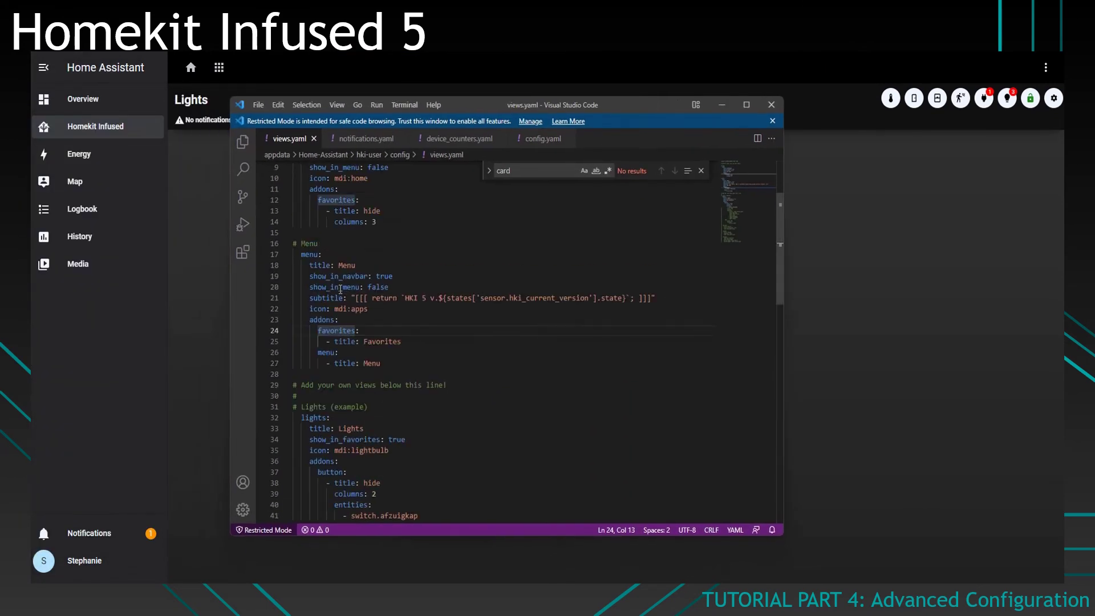
left_click_drag(306, 295, 382, 298)
Compare the Menu and Good Night dashboard views, then bring up the hki-user config folder.
left_click_drag(547, 101, 261, 104)
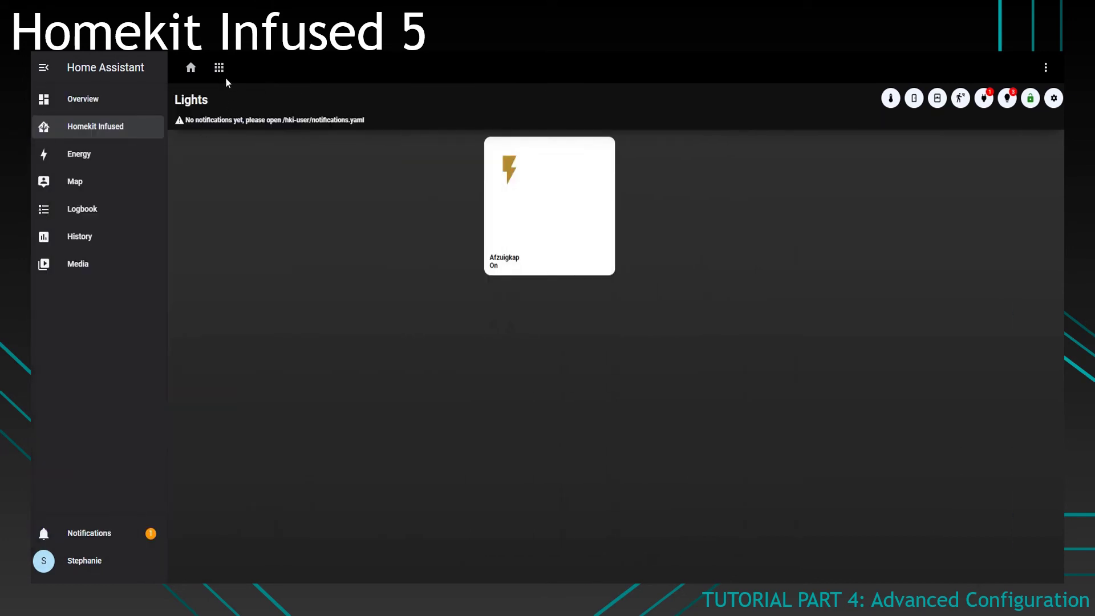
left_click(222, 73)
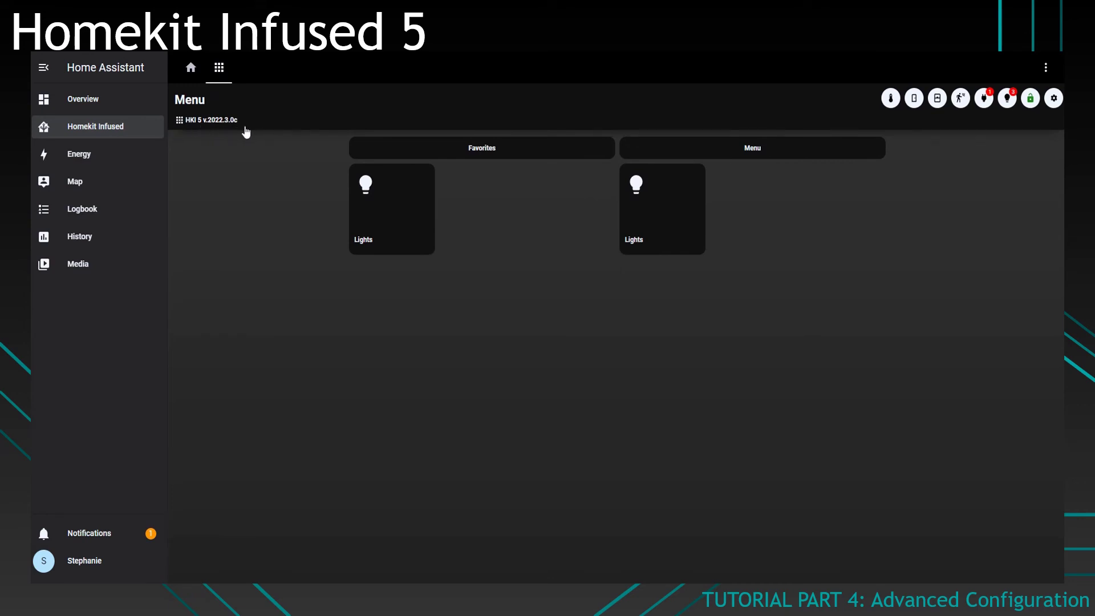
left_click(191, 68)
key("alt+Tab")
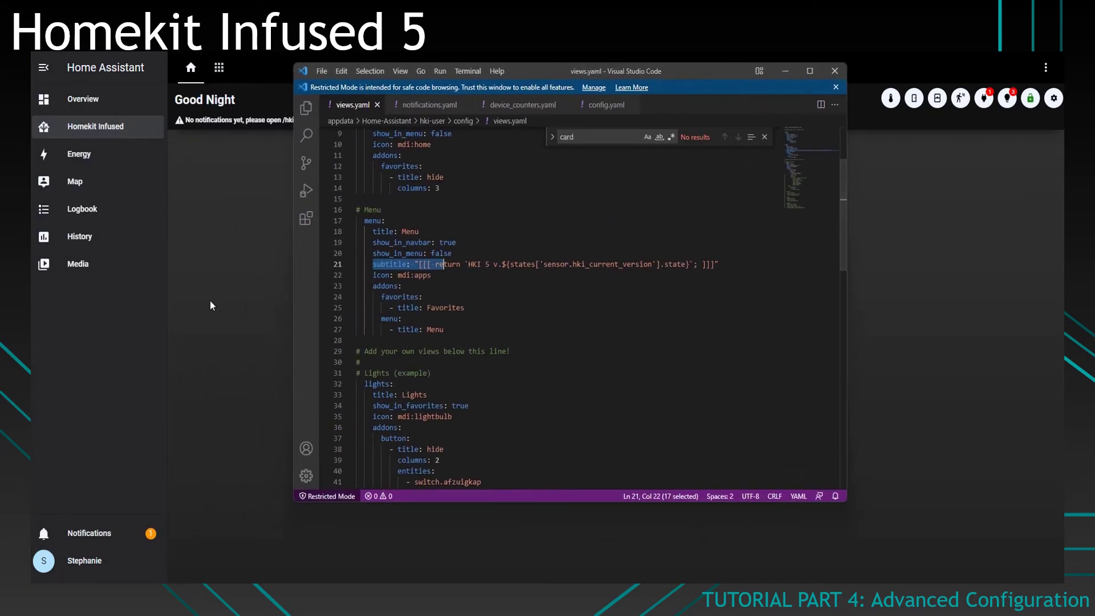
key("alt+Tab")
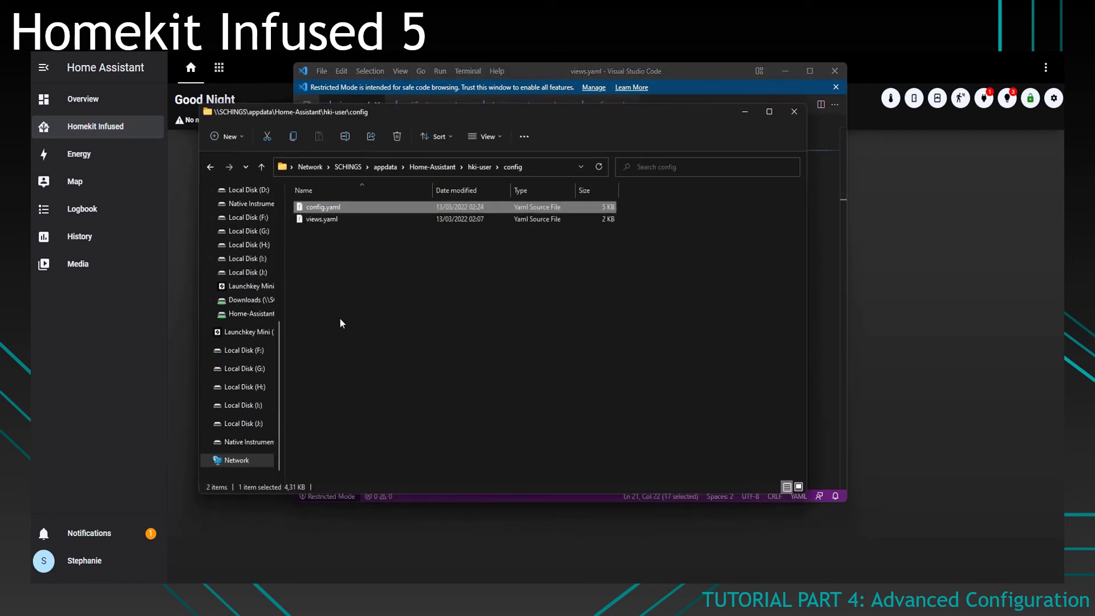
Open notifications.yaml from the hki-user folder and select the input_boolean.dummy1 entity on line 48.
left_click(482, 166)
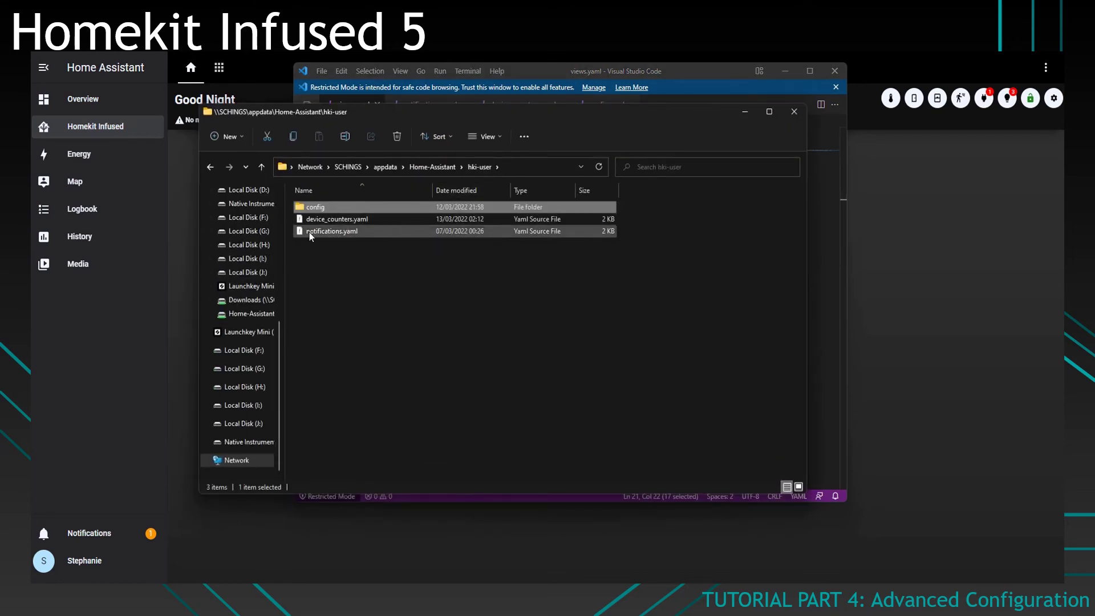
double_click(324, 232)
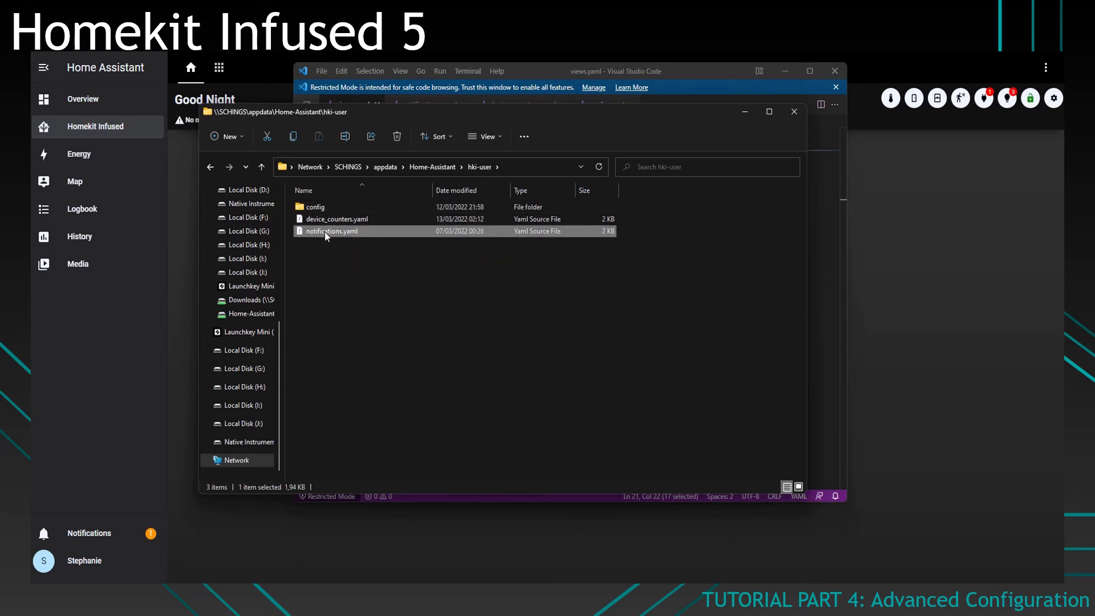
left_click(482, 225)
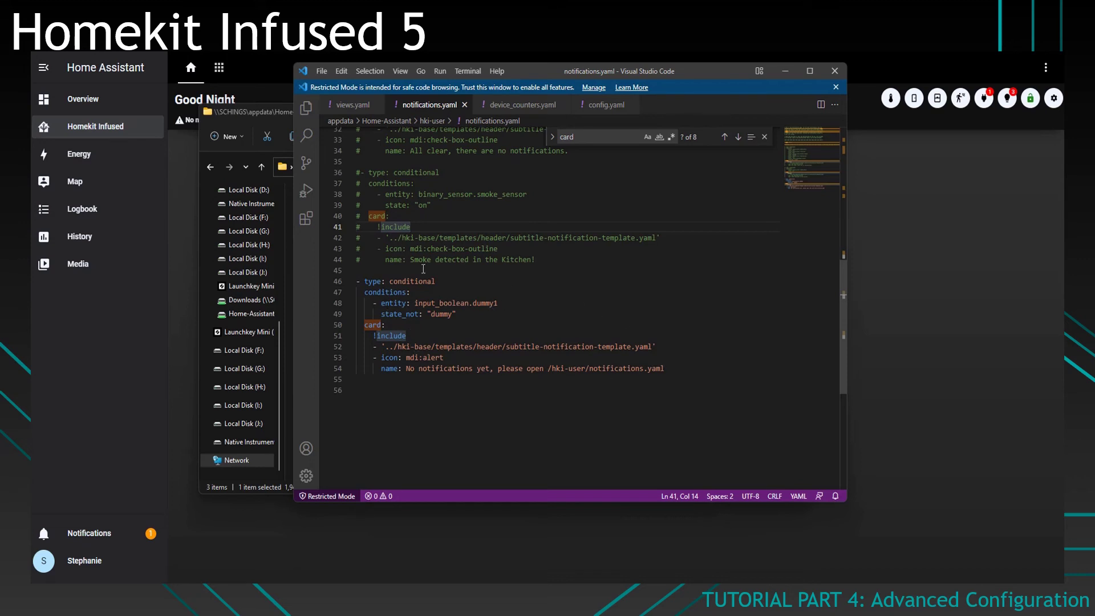
left_click(544, 355)
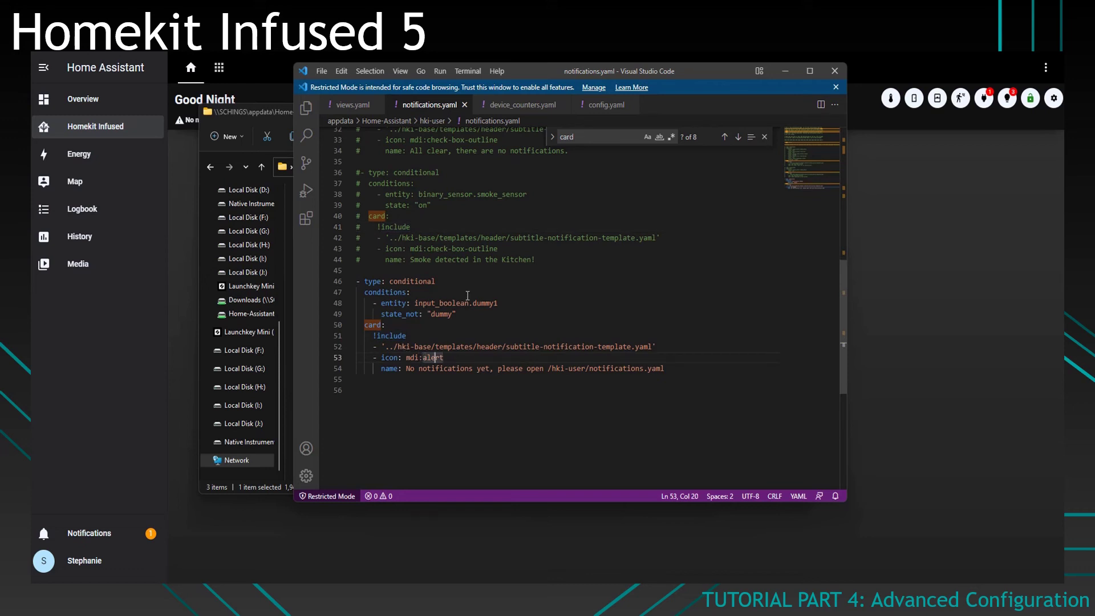
left_click_drag(498, 303, 416, 302)
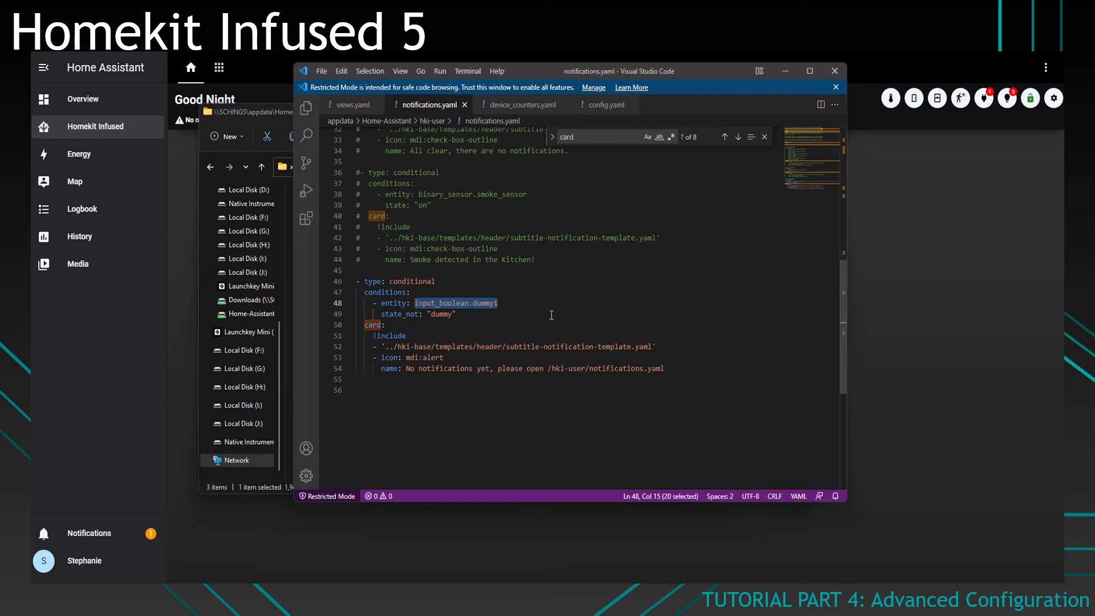
Change the notification condition to entity light.kleine_kamer with state "on".
type("light")
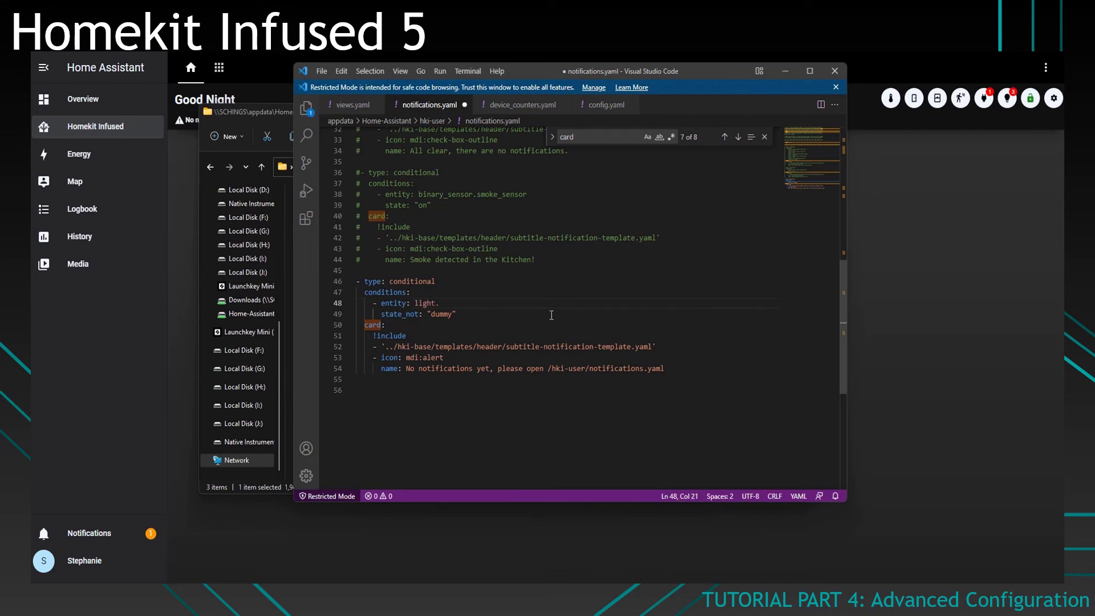
type(".kleine_kamer")
key("Down")
key("BackSpace")
key("BackSpace")
key("BackSpace")
key("BackSpace")
key("BackSpace")
key("BackSpace")
key("BackSpace")
key("BackSpace")
key("BackSpace")
key("BackSpace")
key("BackSpace")
key("BackSpace")
key("BackSpace")
type(": \"on")
Set the icon to mdi:lightbulb and name 'The light in the office is currently on!', then save.
left_click_drag(406, 368, 665, 368)
double_click(433, 357)
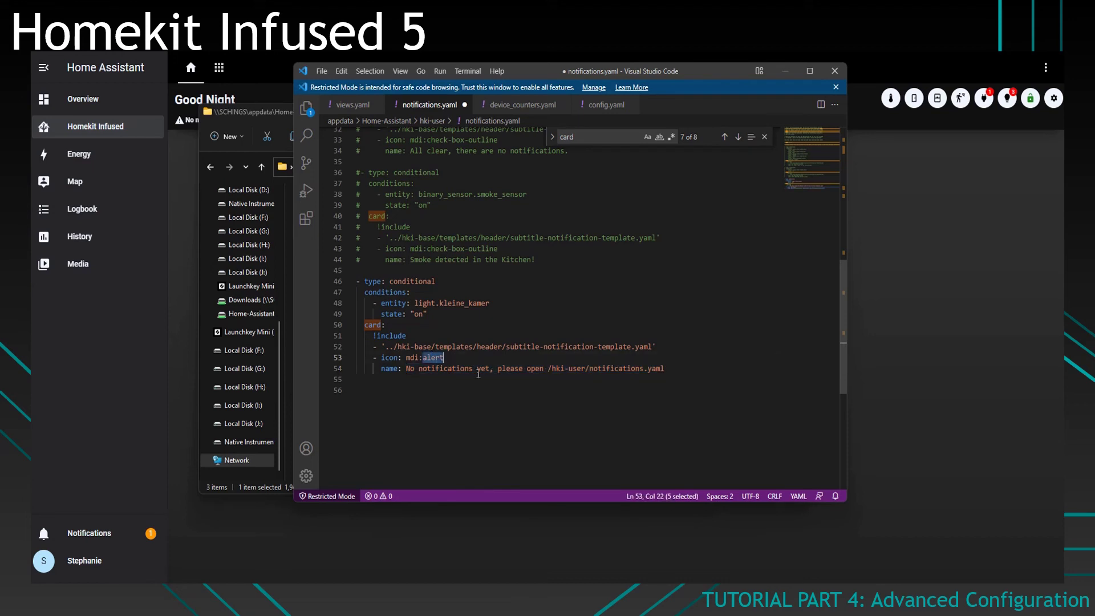
type("lightbut")
type("b")
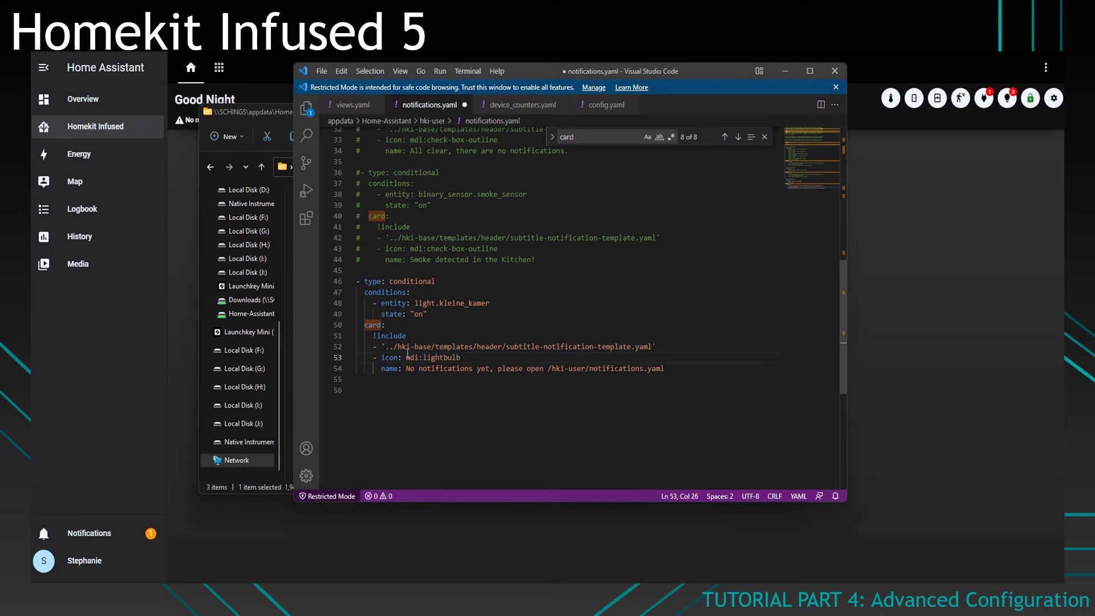
left_click_drag(406, 367, 672, 367)
type("The light in th")
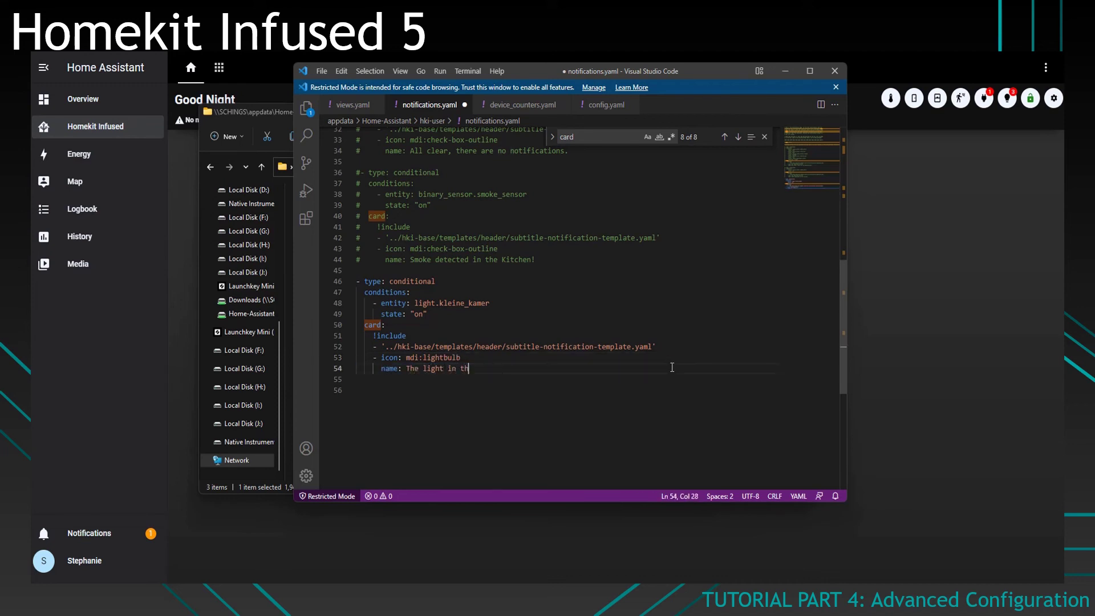
type("e office is currently on!")
key("ctrl+s")
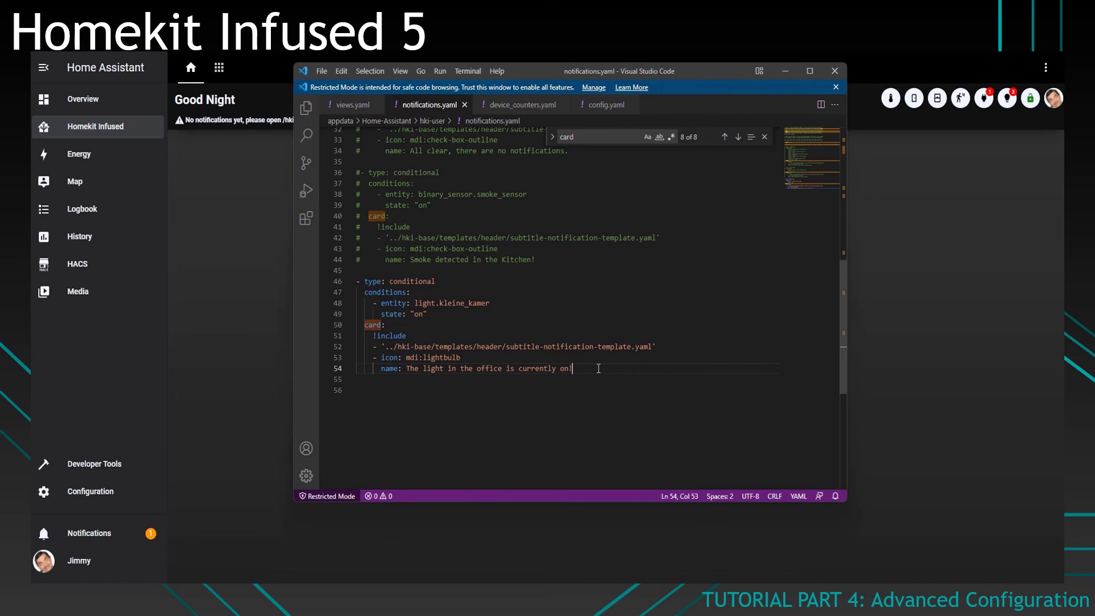
Refresh the dashboard window from the profile menu, view Lights, then return to the home view.
left_click(1017, 234)
left_click(1053, 98)
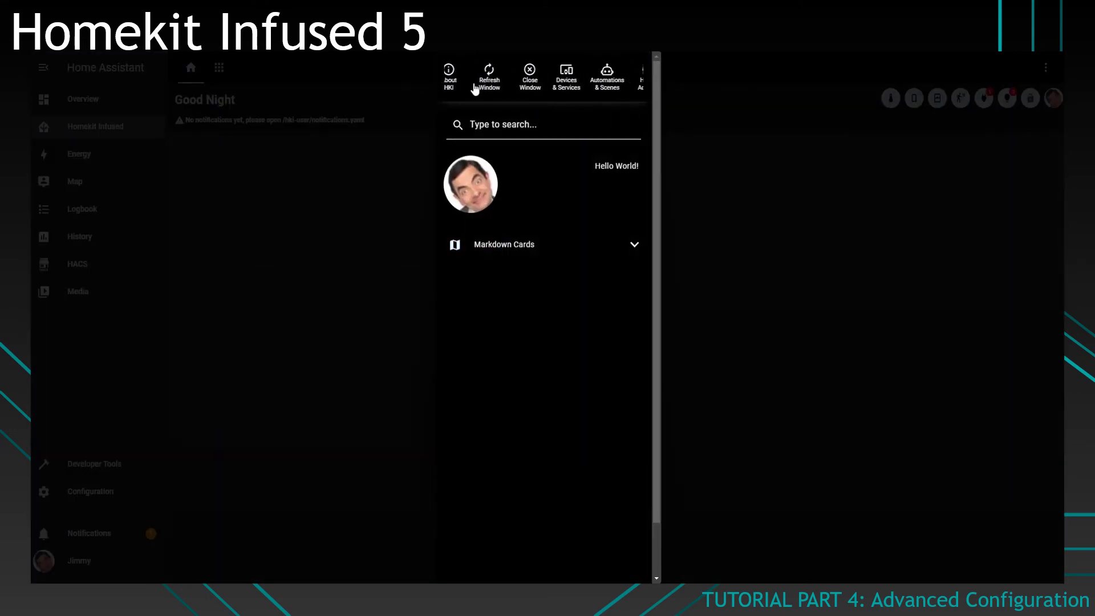
left_click(471, 78)
left_click(597, 97)
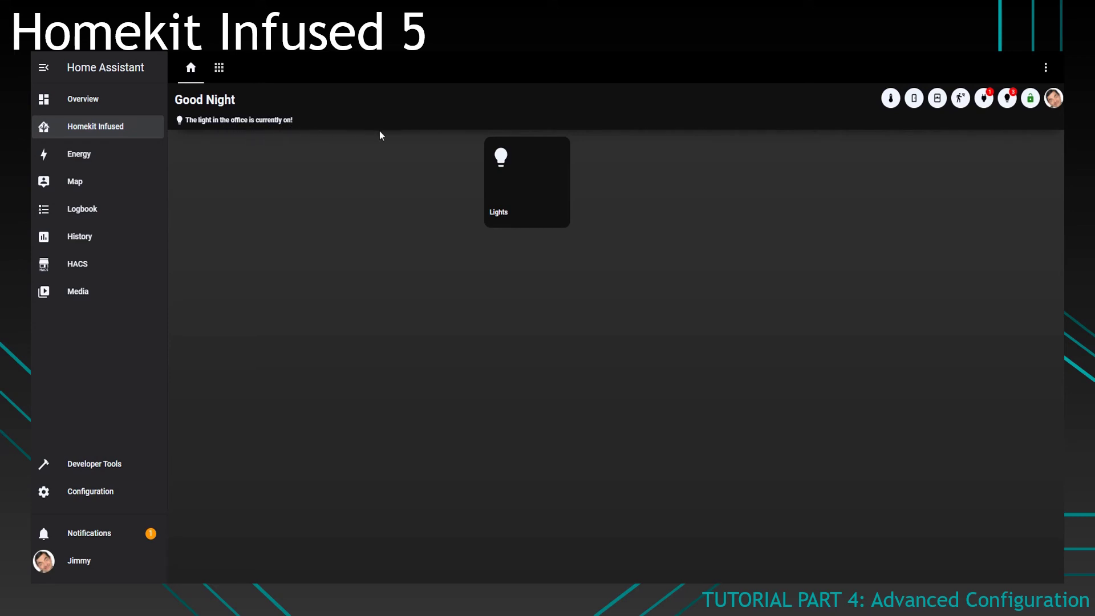
left_click(490, 181)
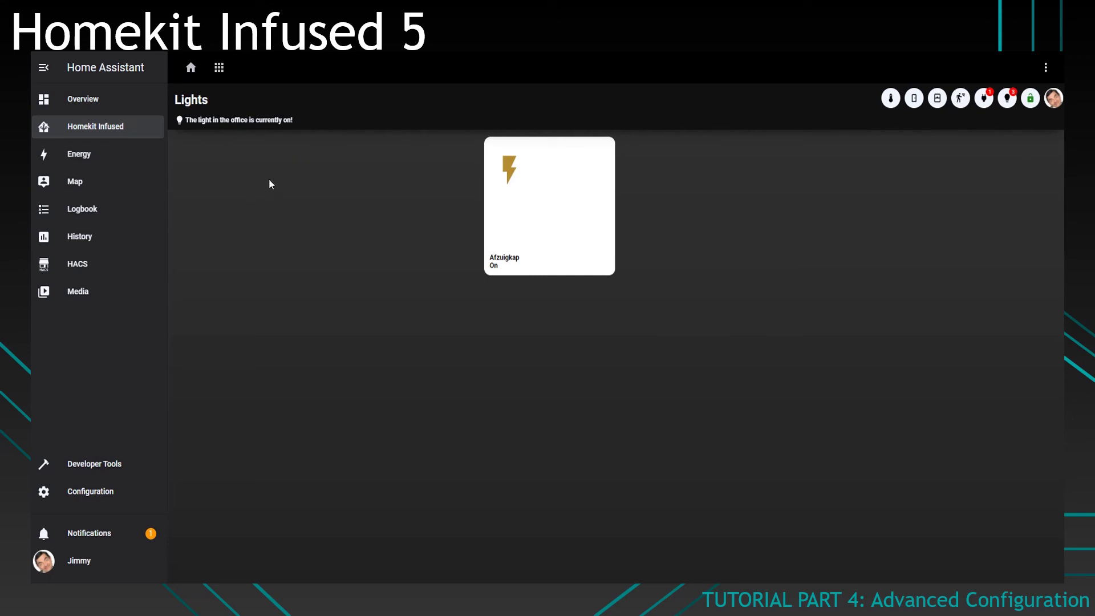
key("alt+Left")
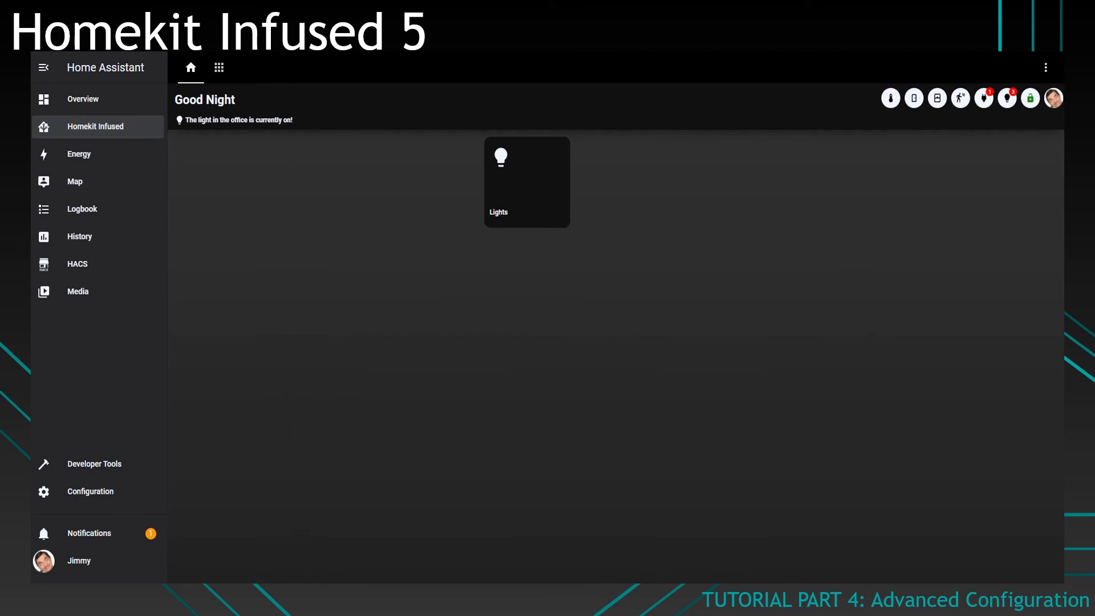
Duplicate the office light notification block below itself in notifications.yaml.
key("alt+Tab")
left_click_drag(573, 368, 305, 281)
key("ctrl+c")
left_click(581, 368)
key("Return")
key("Return")
left_click(338, 393, "shift")
key("ctrl+v")
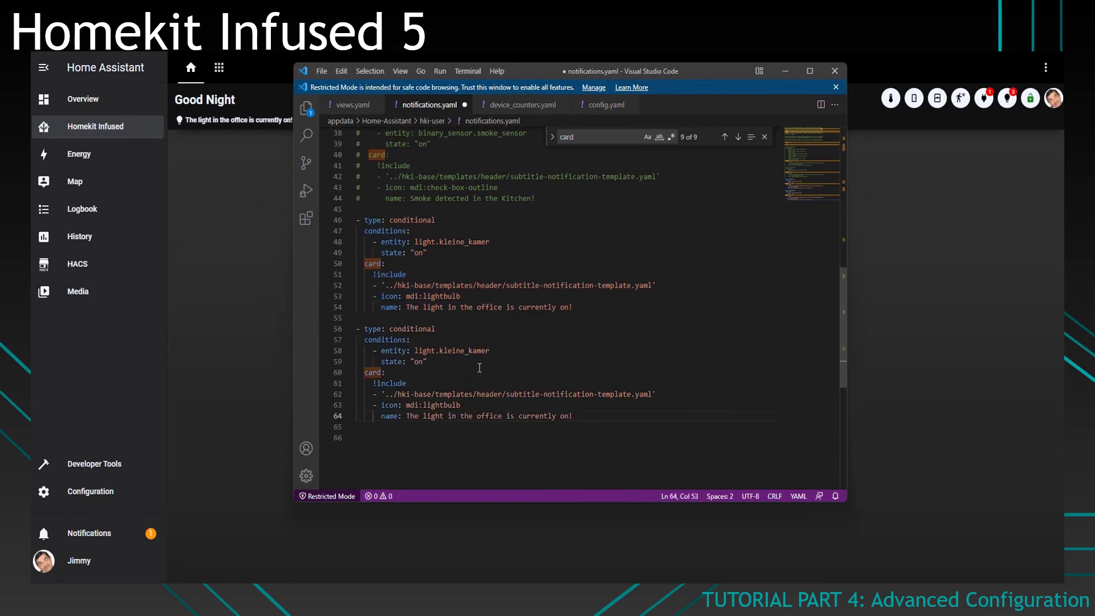
Set the copy to switch.afzuigkap, icon mdi:fan, name 'The kitchen hood is currently on!', and save.
left_click_drag(414, 350, 508, 348)
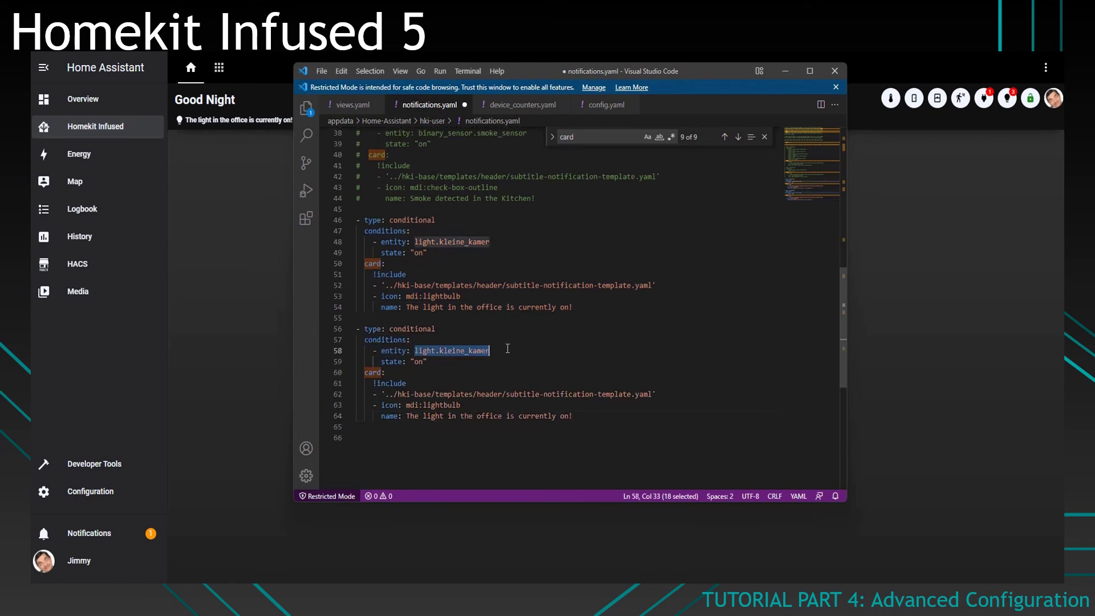
type("switch.a")
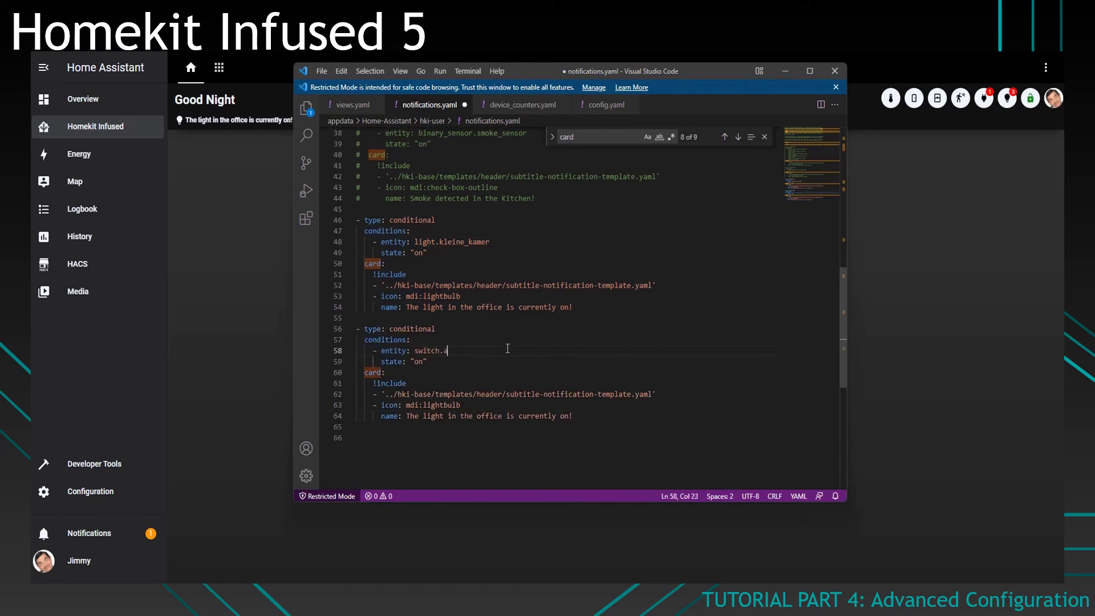
type("fzuigkap")
double_click(429, 406)
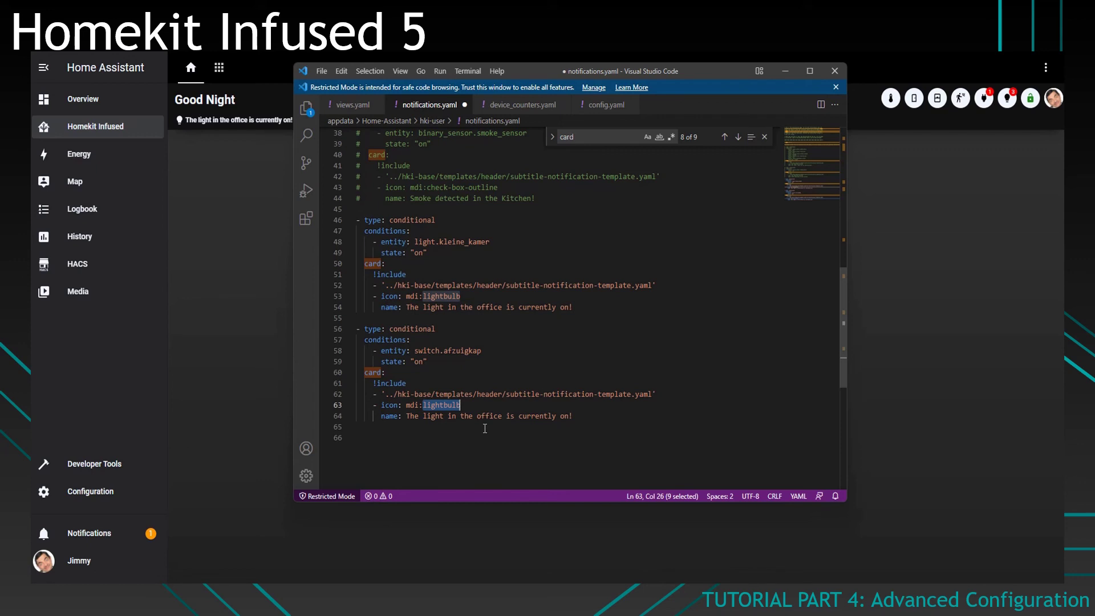
type("fan")
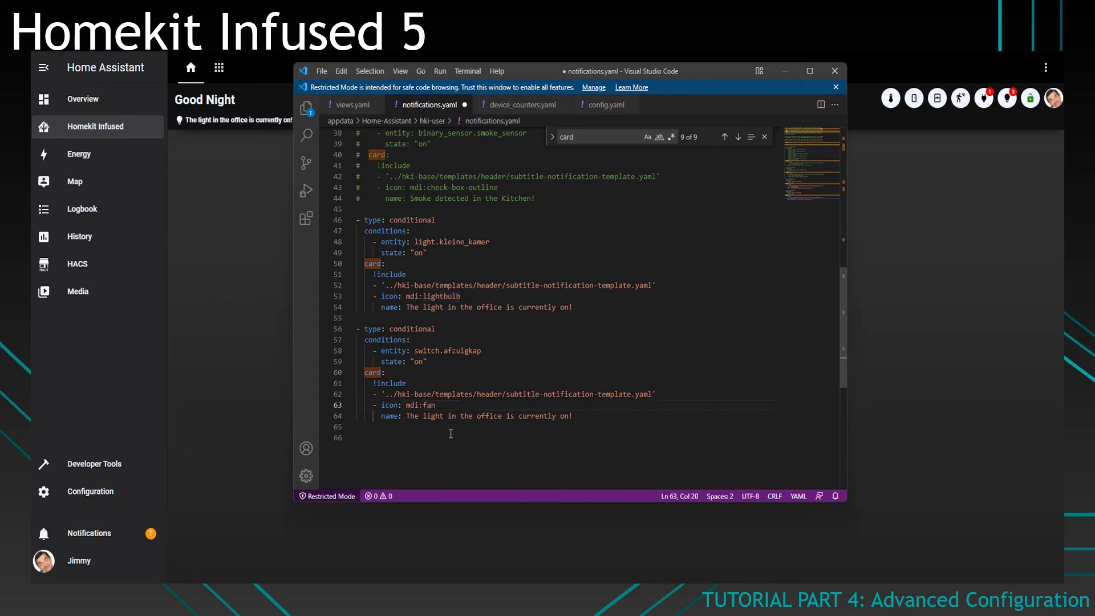
left_click_drag(419, 416, 502, 417)
type("kitchen hood")
key("ctrl+s")
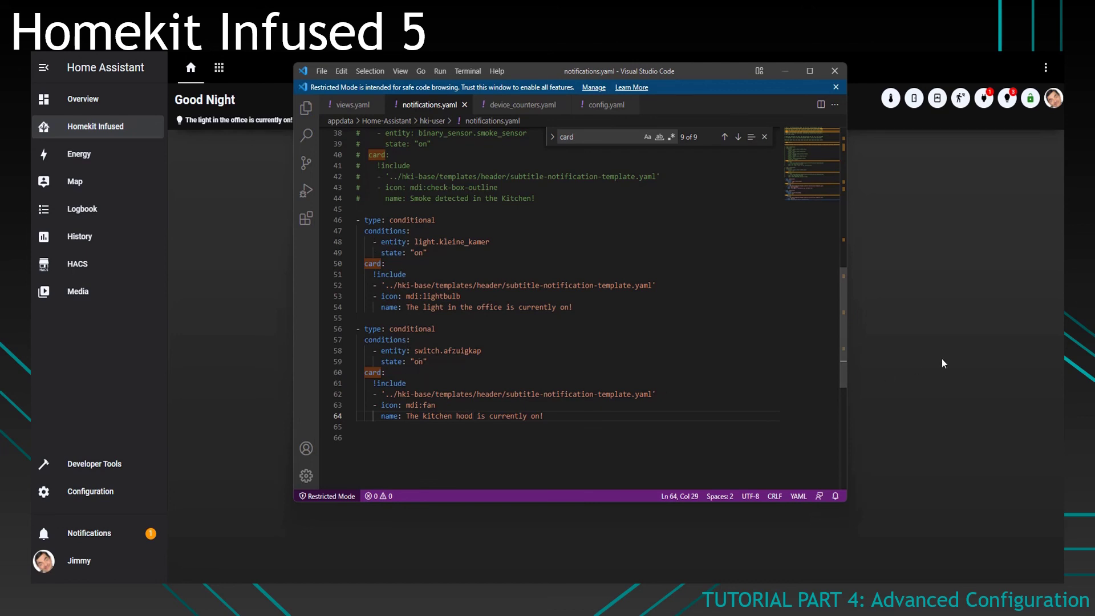
Rebuild Lovelace from the Homekit Infused profile menu and confirm.
left_click(969, 348)
left_click(1052, 98)
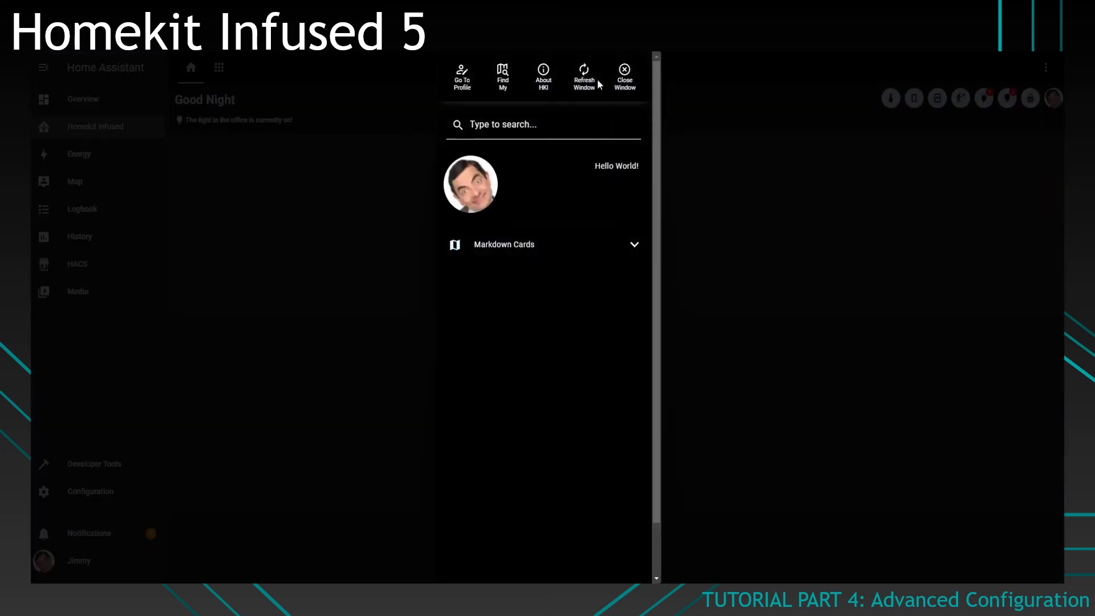
left_click(585, 80)
left_click(593, 97)
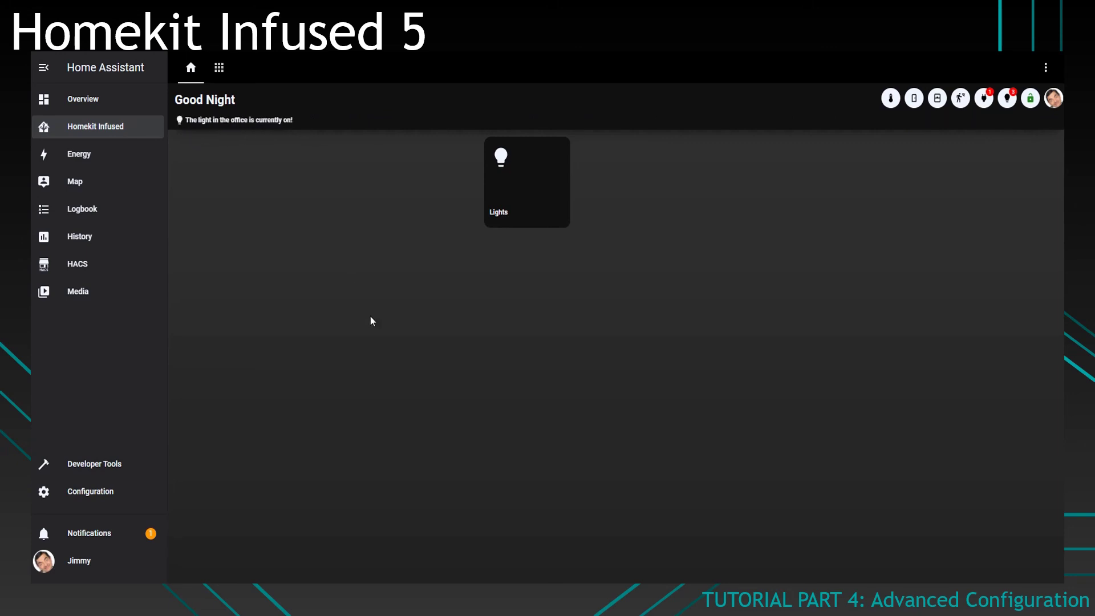
In the Lights view, switch Afzuigkap off and back on.
left_click(525, 199)
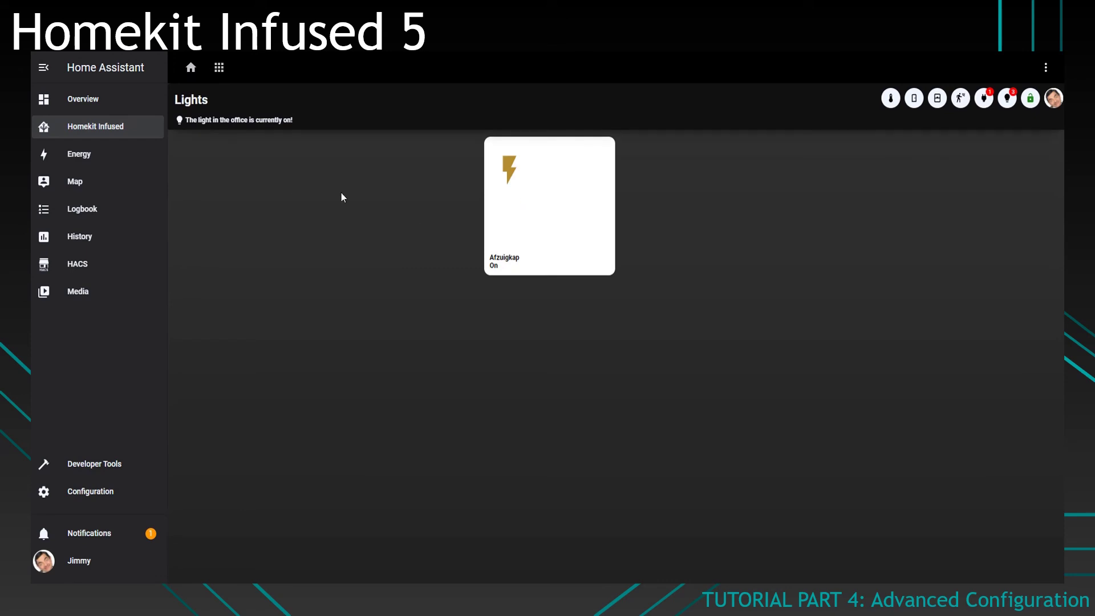
left_click(547, 205)
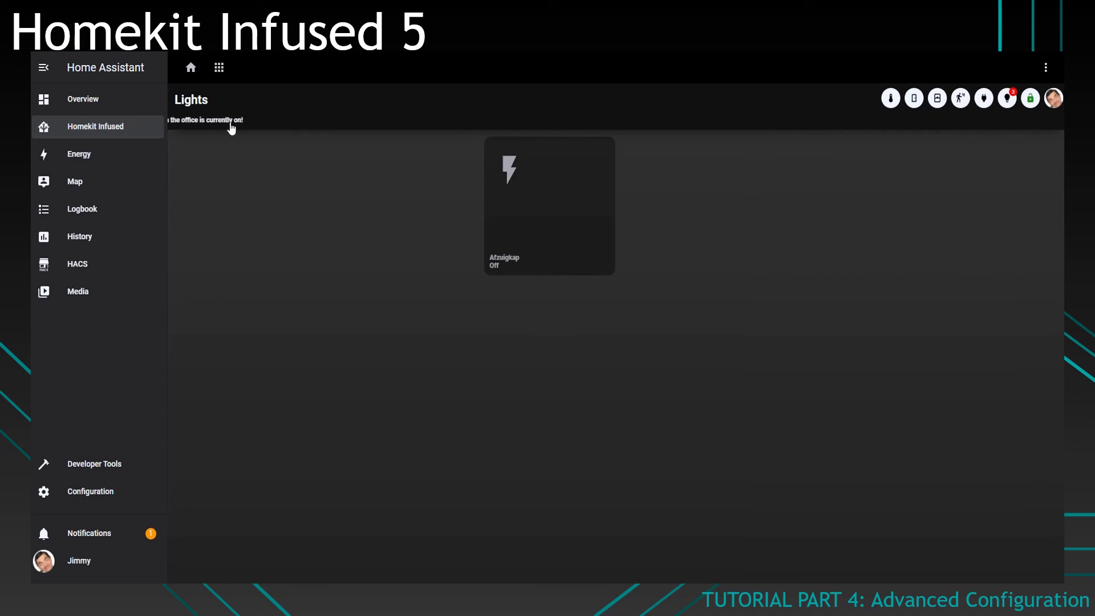
left_click(552, 222)
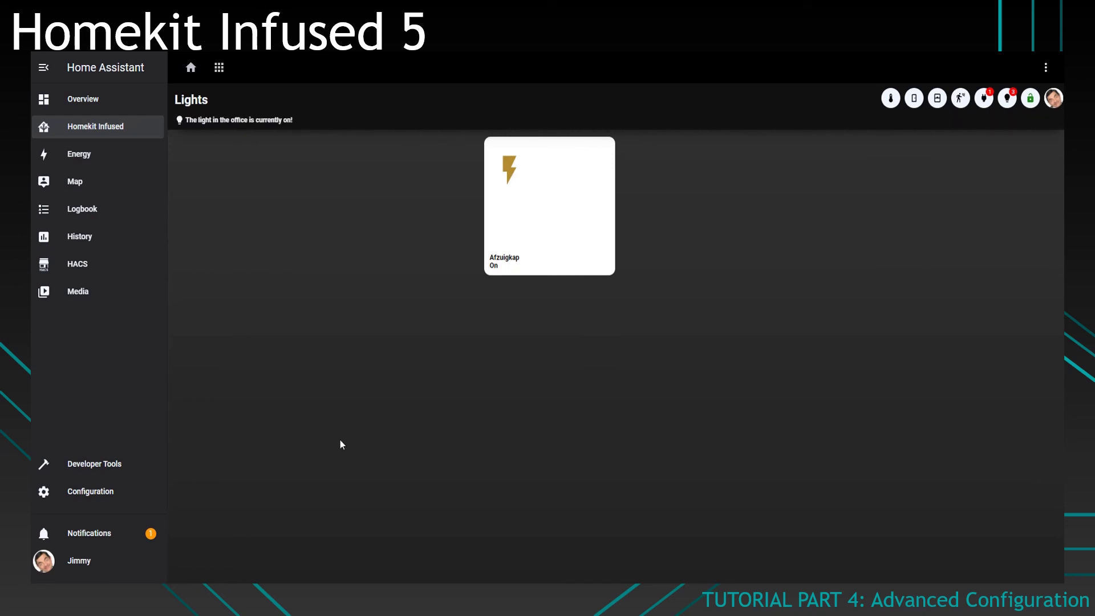
key("alt+Tab")
Add 'spin: true' under the kitchen hood notification name and save notifications.yaml.
left_click(560, 411)
key("Return")
type("apin")
key("BackSpace")
key("BackSpace")
key("BackSpace")
key("BackSpace")
type("spin: true")
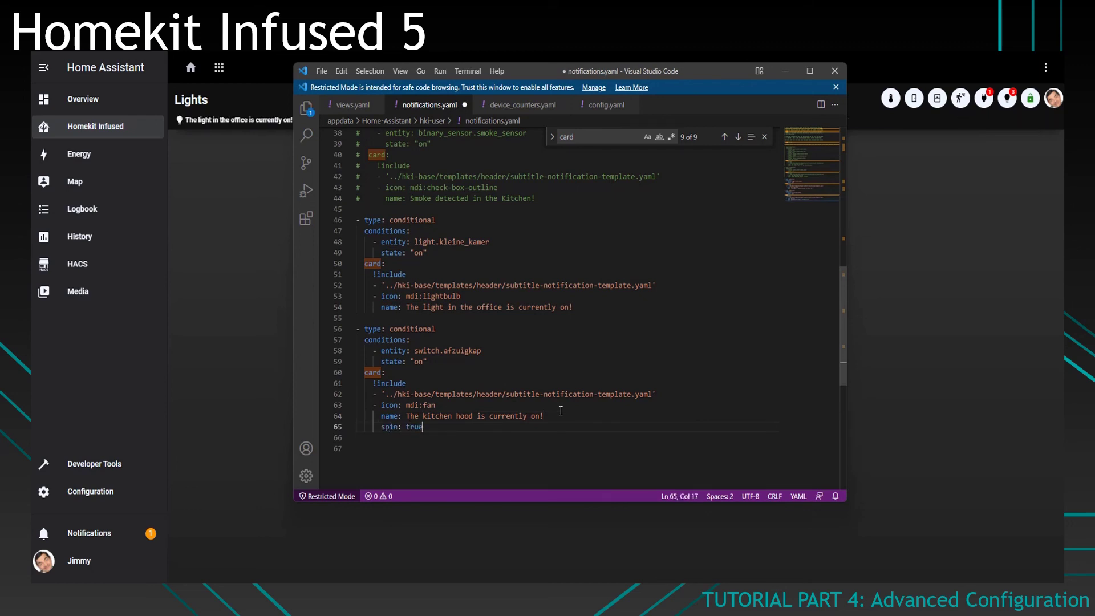
key("ctrl+s")
Reload Lovelace from the Homekit Infused profile menu and confirm.
left_click(950, 268)
left_click(1053, 106)
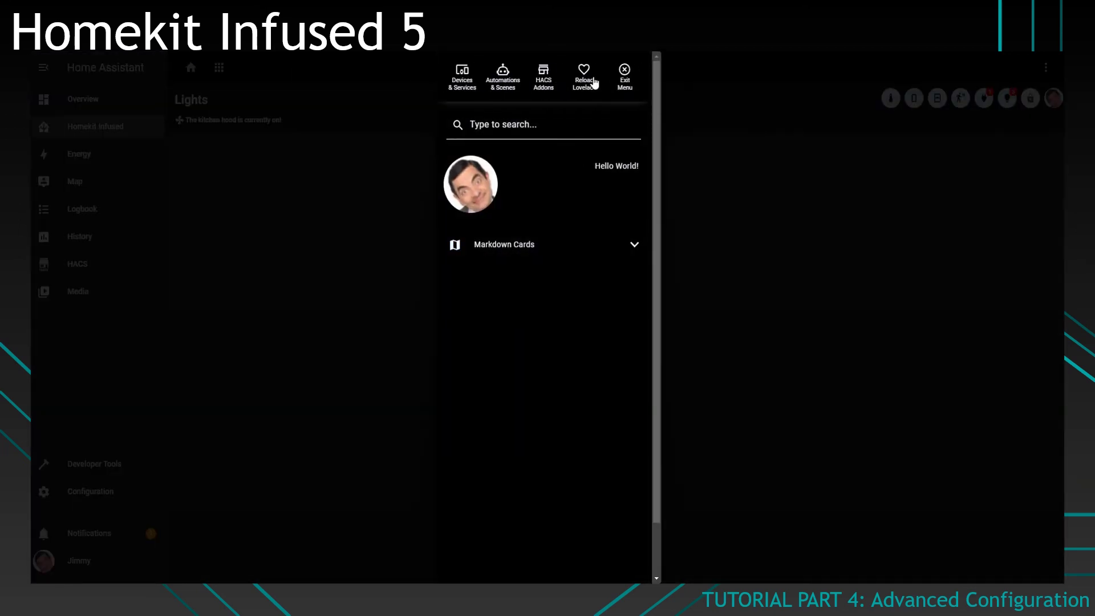
left_click(598, 97)
left_click(599, 98)
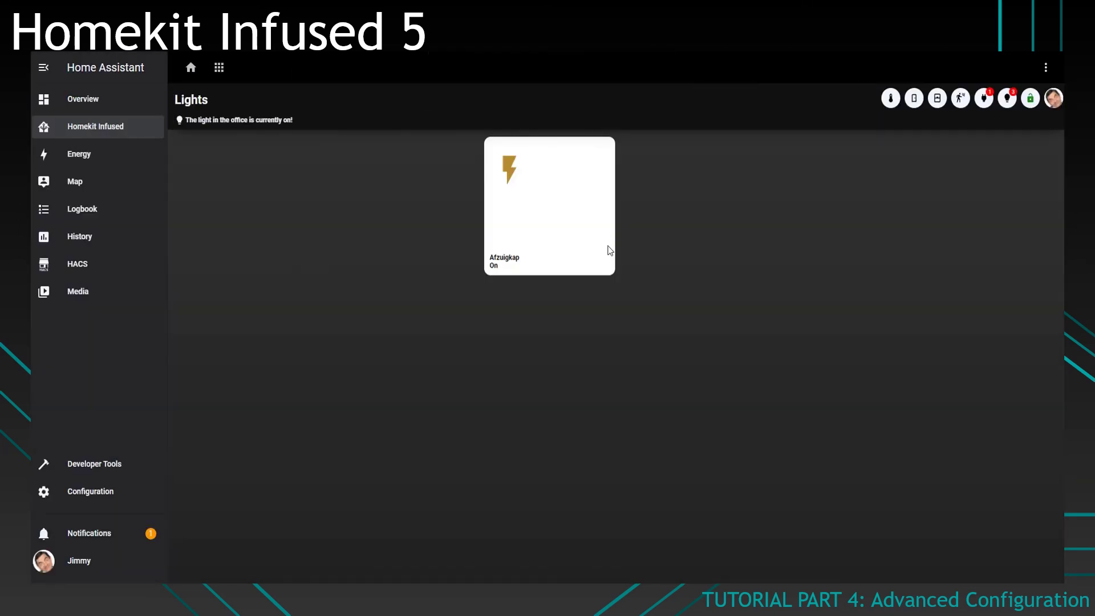